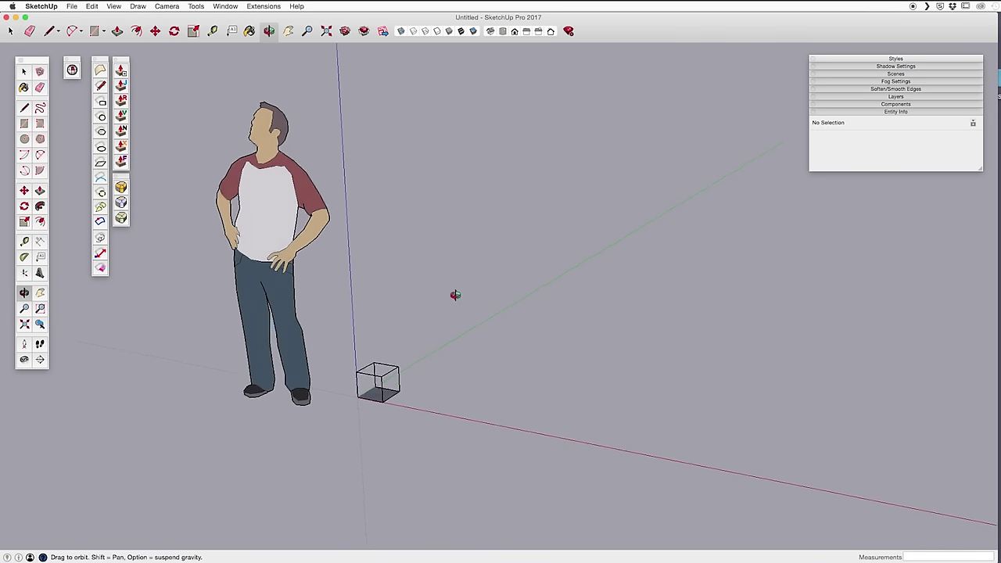
Erase the default person and cube, then import the DH-17 reference image at the origin
key("e")
left_click(266, 235)
left_click(367, 367)
key("space")
left_click_drag(987, 242, 419, 359)
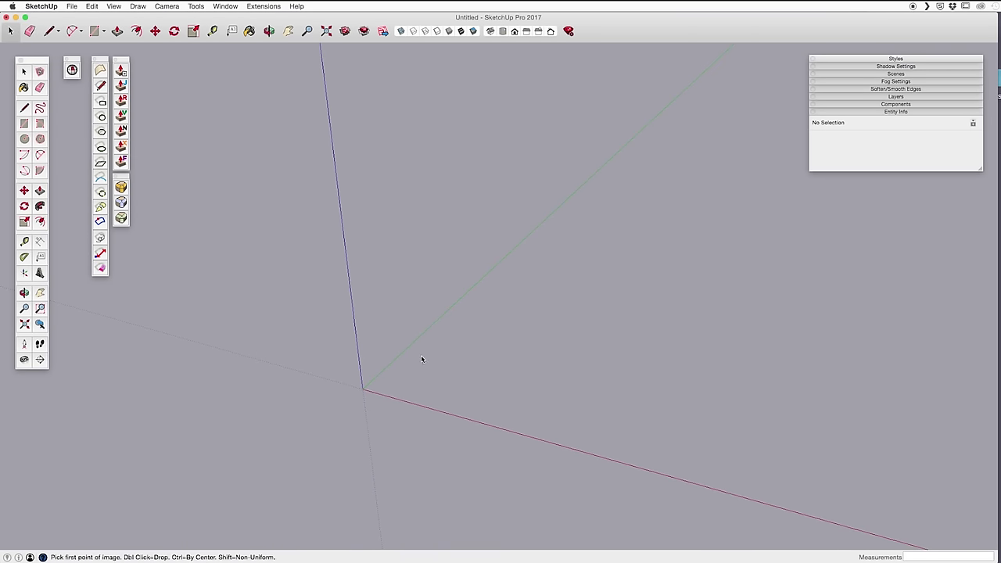
left_click(364, 388)
Switch to Top view, zoom to fit, and make the reference image a group
left_click(547, 290)
middle_click_drag(547, 290, 539, 133)
left_click(502, 32)
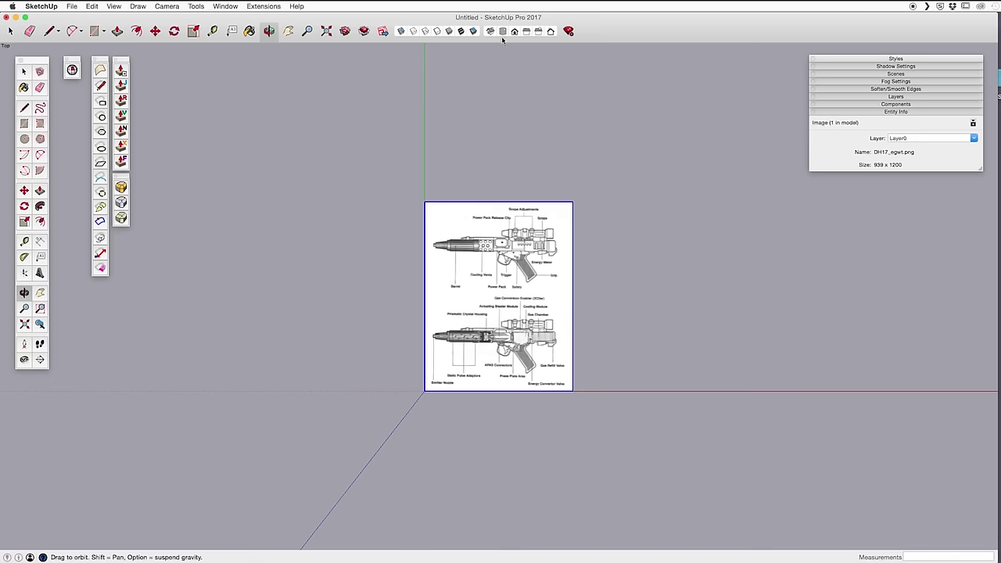
key("shift+z")
key("l")
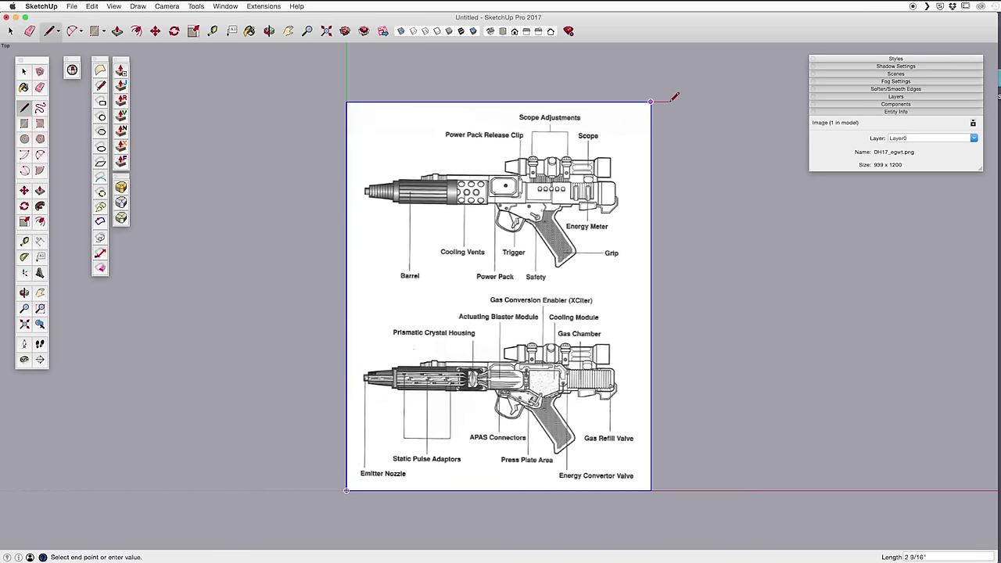
key("space")
left_click_drag(680, 85, 641, 123)
right_click(604, 135)
left_click(644, 203)
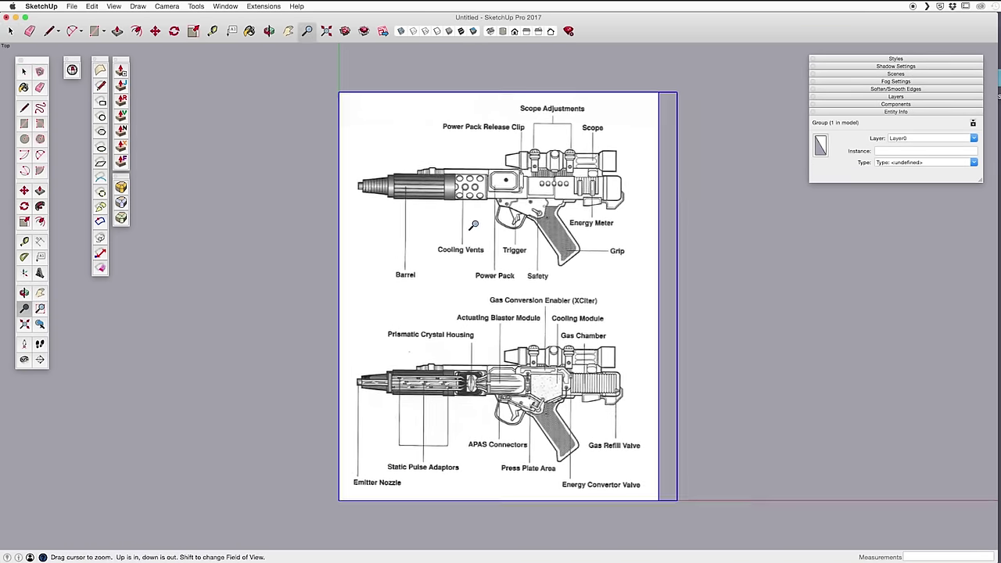
Draw a guide line along the blaster barrel's centre axis
scroll(447, 216, "up", 3)
key("l")
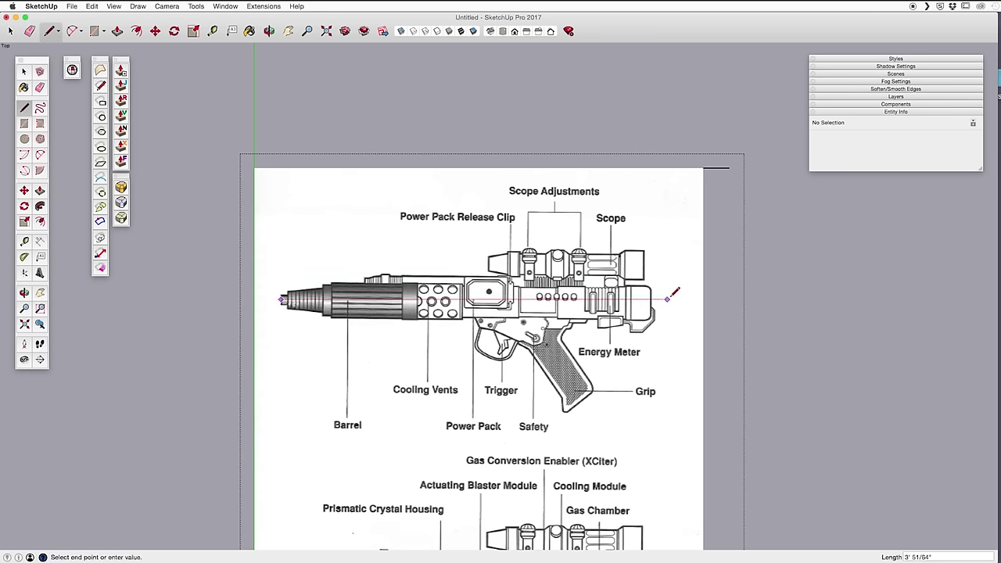
left_click(706, 295)
key("space")
scroll(625, 313, "up", 3)
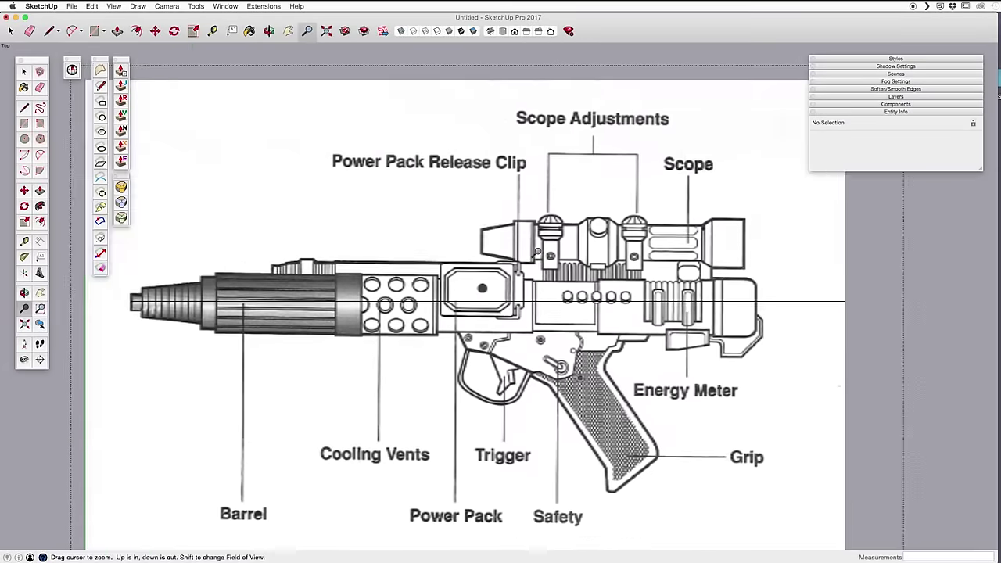
middle_click_drag(614, 289, 627, 337, "shift")
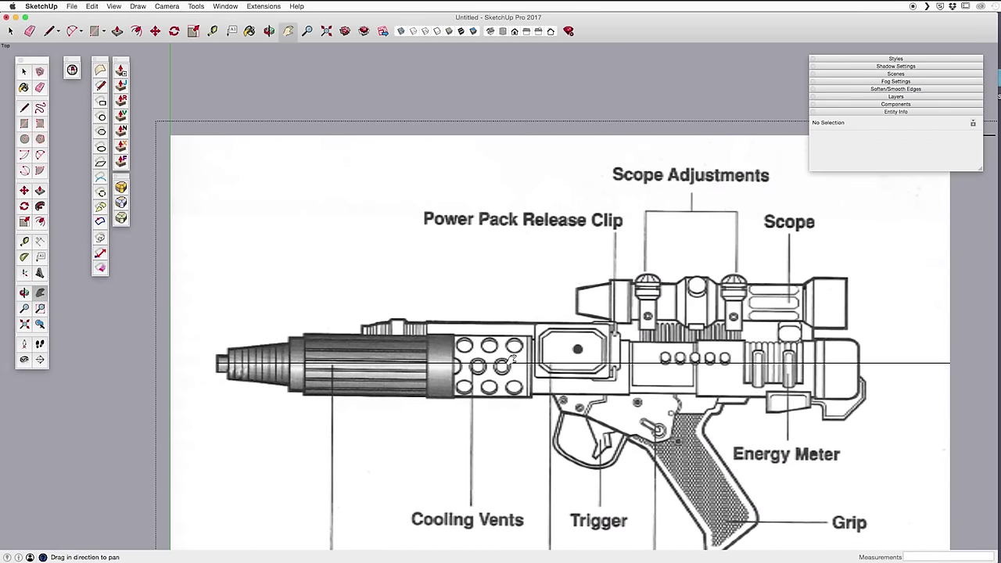
Measure from muzzle tip to rear and resize the image group to 17 inches
left_click(508, 363)
key("m")
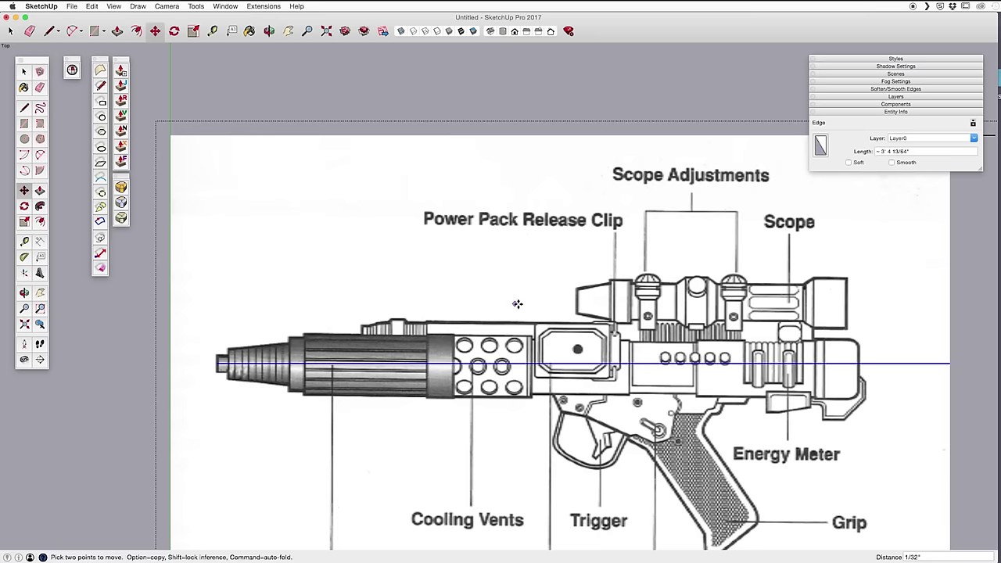
key("l")
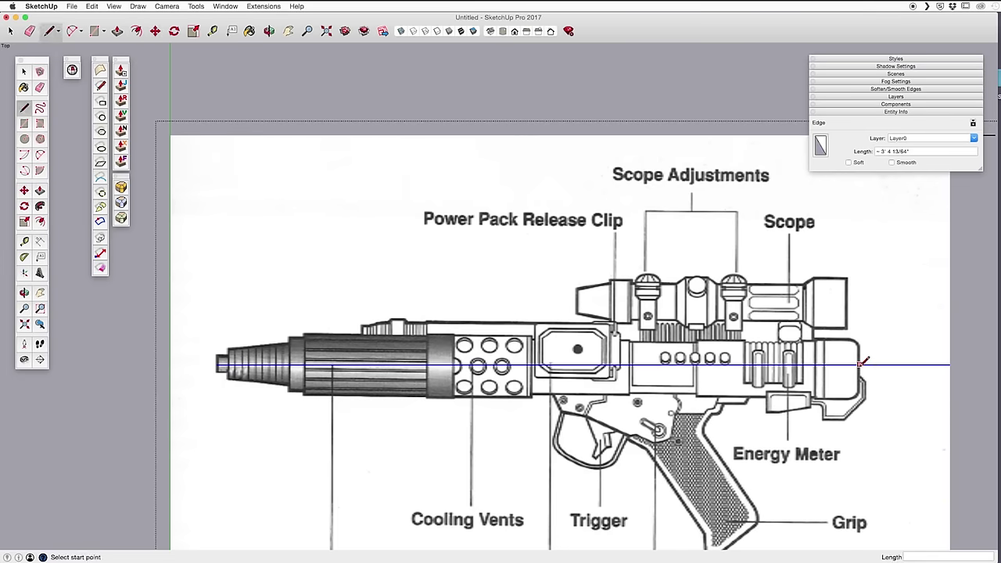
key("e")
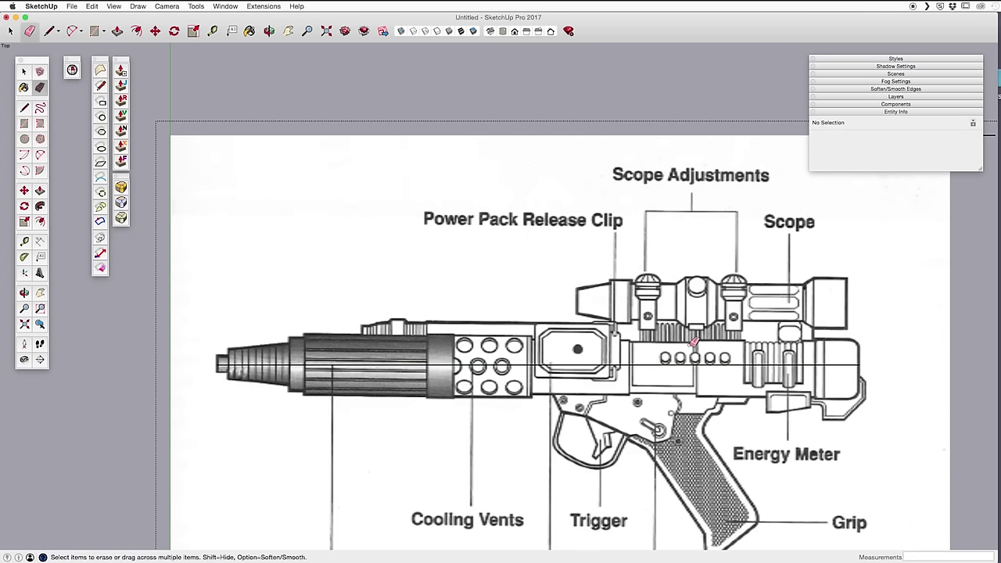
key("t")
left_click(216, 365)
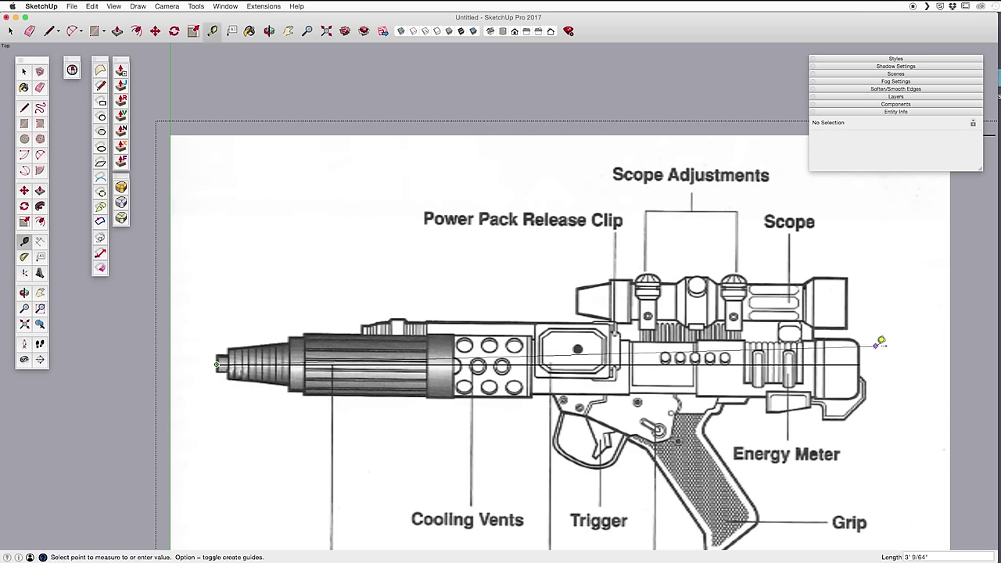
left_click(862, 364)
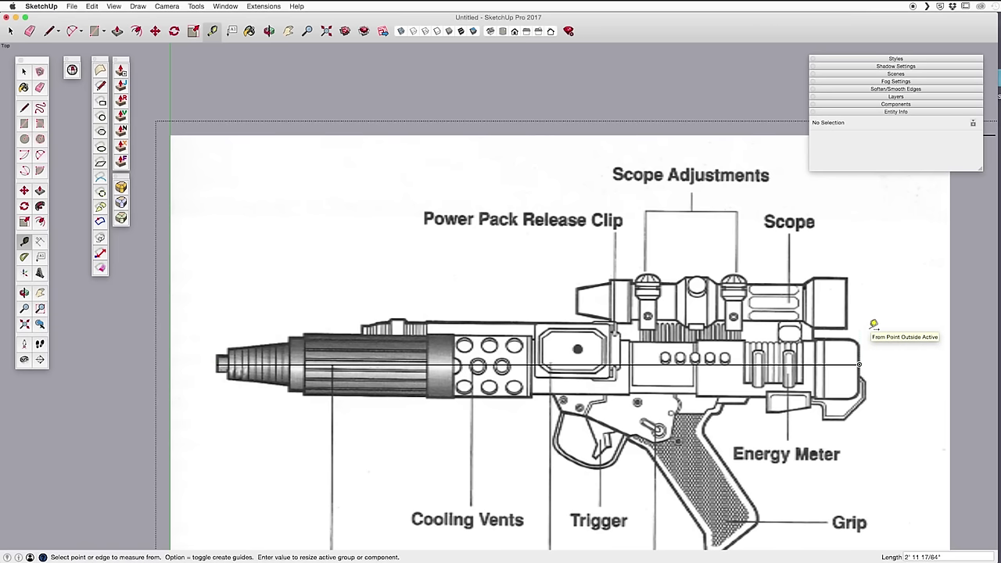
key("Return")
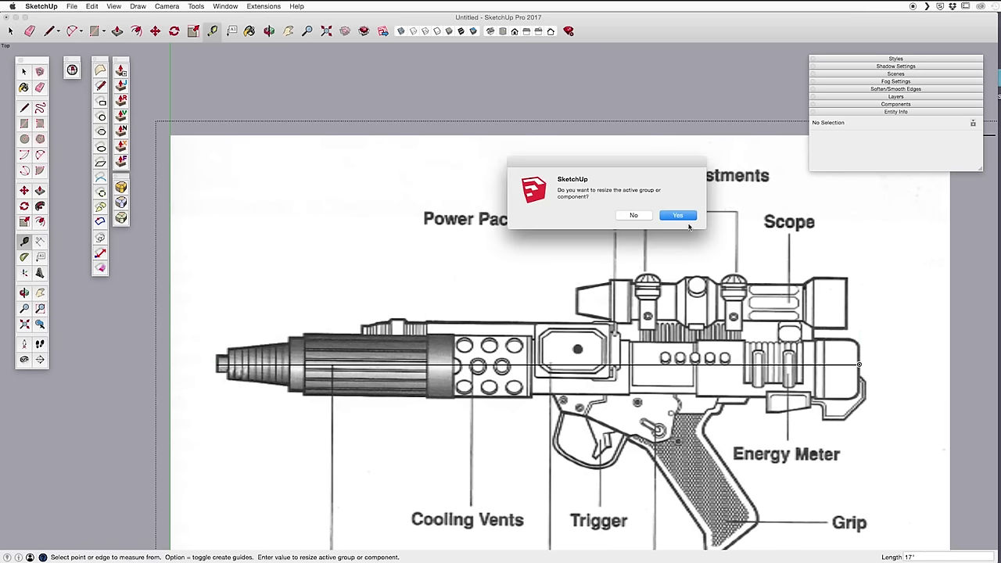
left_click(680, 213)
Zoom and pan to bring the shrunken diagram back into view
key("z")
left_click_drag(685, 206, 568, 295)
middle_click_drag(568, 294, 642, 99, "shift")
key("space")
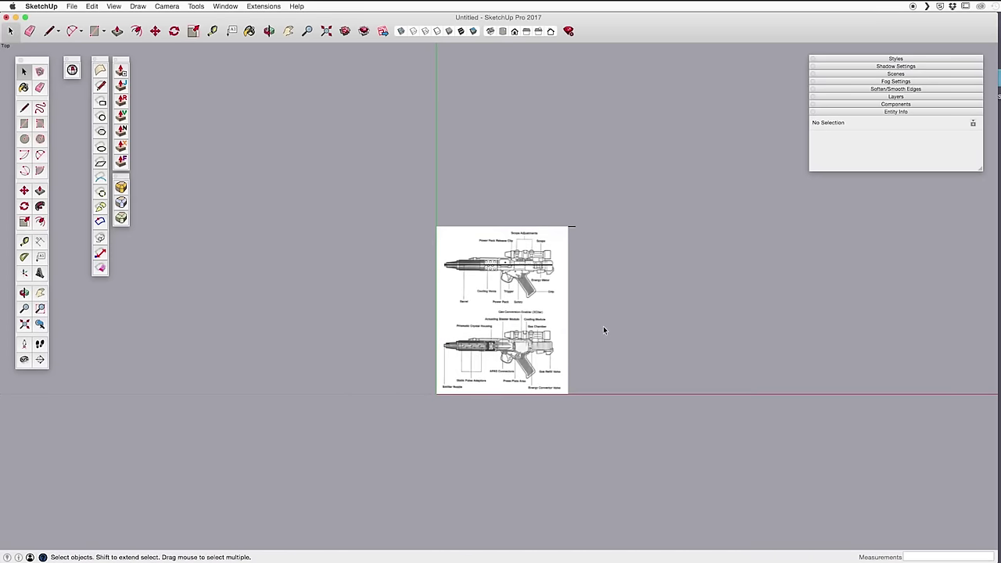
key("z")
left_click_drag(498, 305, 572, 234)
key("space")
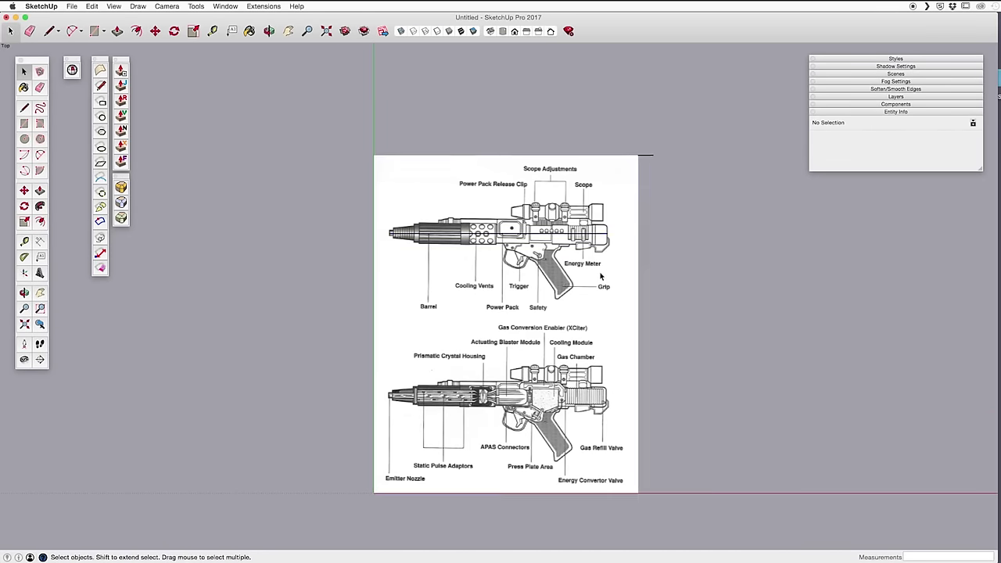
scroll(586, 227, "up", 4)
Redraw the axis line along the gun's centre on the rescaled diagram
key("l")
left_click(230, 256)
left_click(616, 256)
key("space")
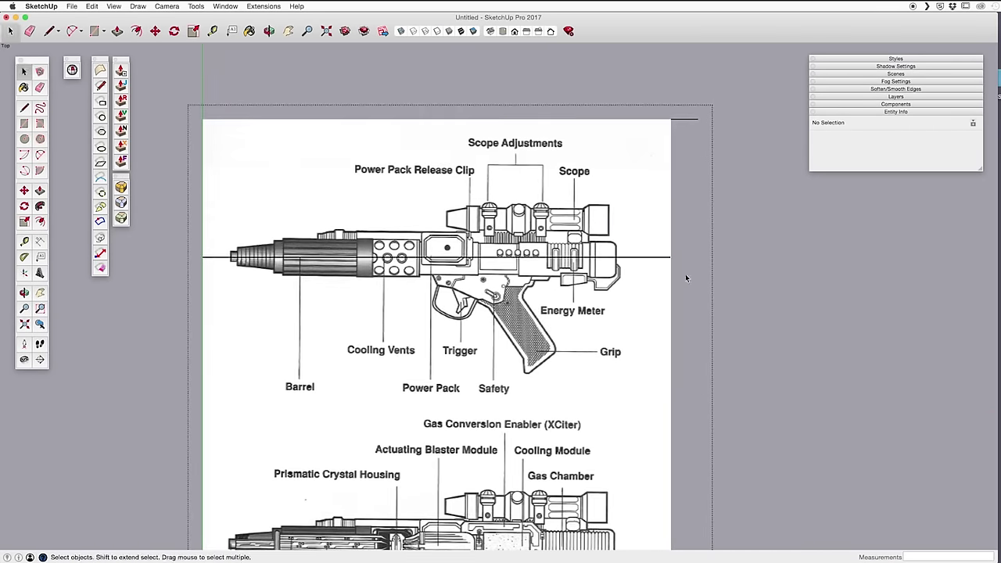
scroll(687, 280, "down", 1)
middle_click_drag(688, 280, 725, 282, "shift")
key("l")
left_click(452, 262)
key("space")
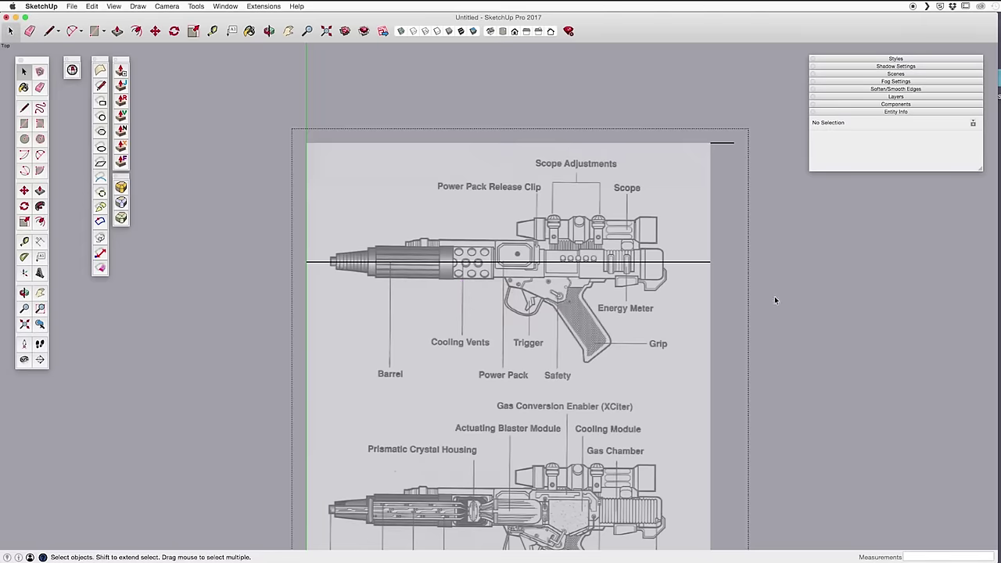
scroll(775, 297, "down", 2)
middle_click_drag(775, 297, 583, 190, "shift")
Create a 'Reference Image' layer and assign the diagram group to it in Entity Info
left_click(865, 74)
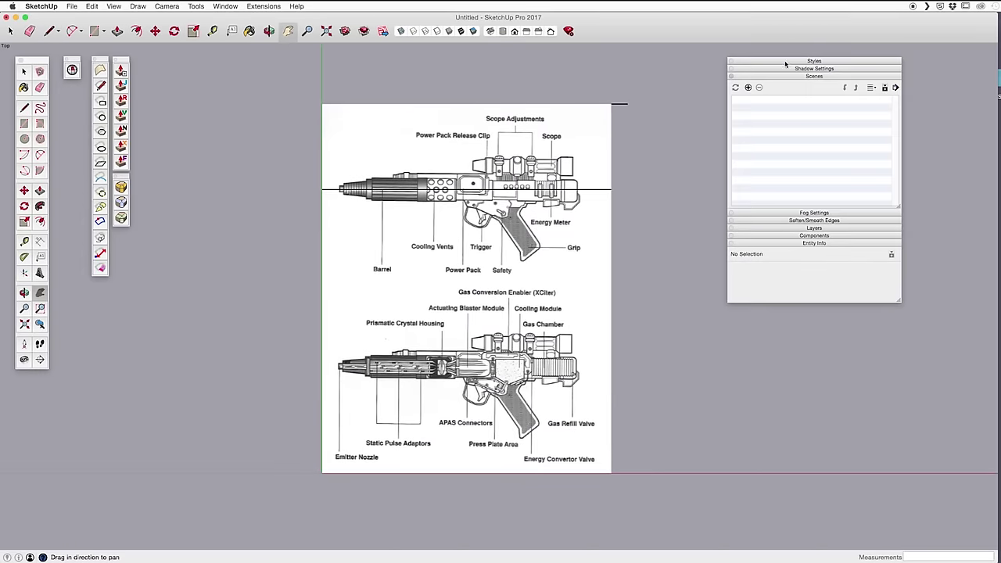
left_click(814, 228)
key("space")
left_click(571, 227)
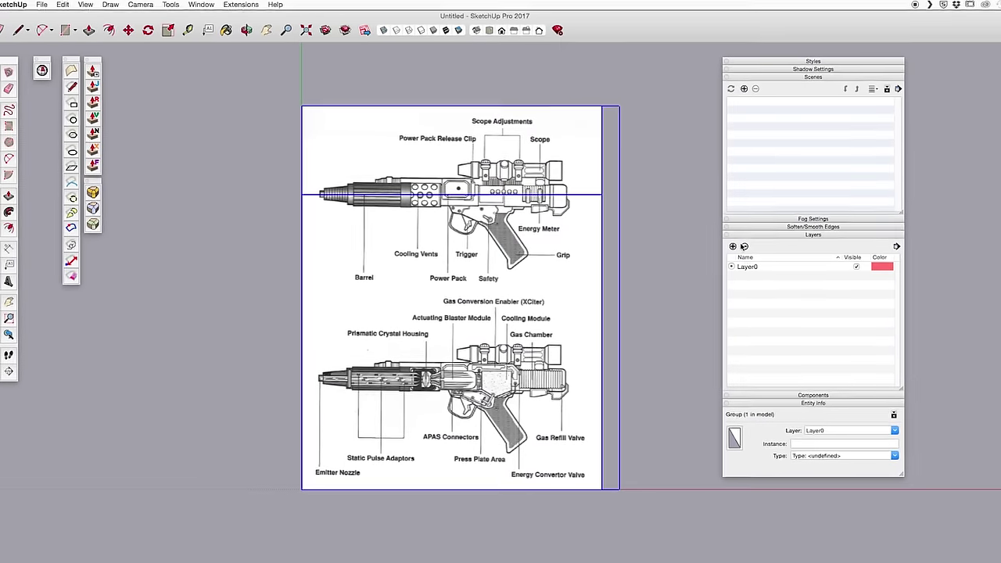
left_click(737, 239)
type("Reference Image")
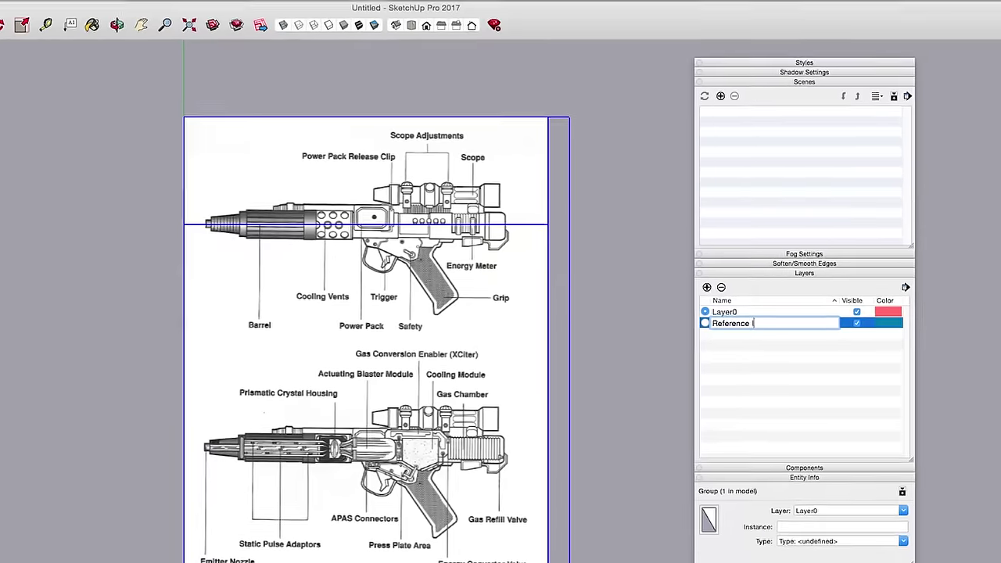
key("Return")
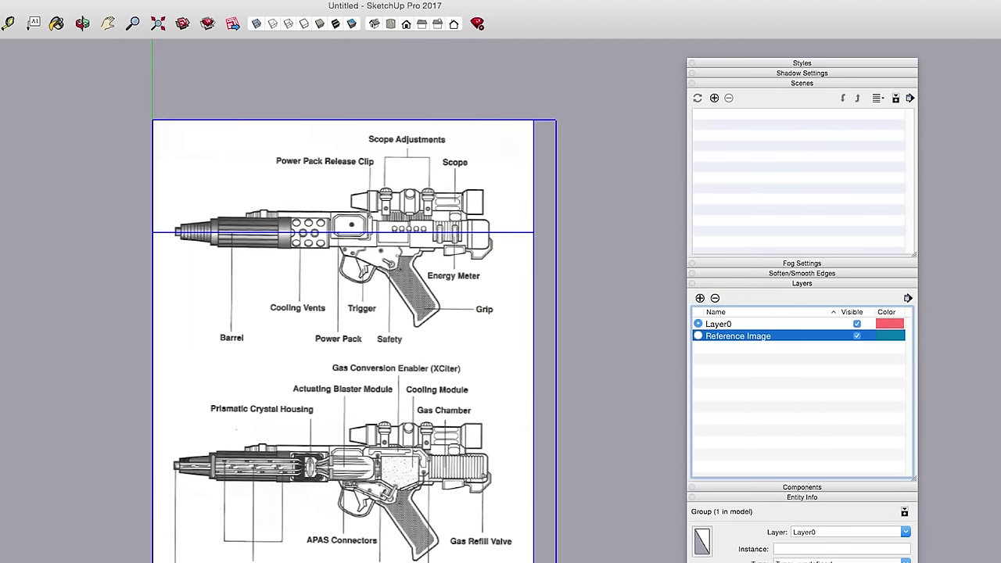
left_click(907, 533)
left_click(858, 547)
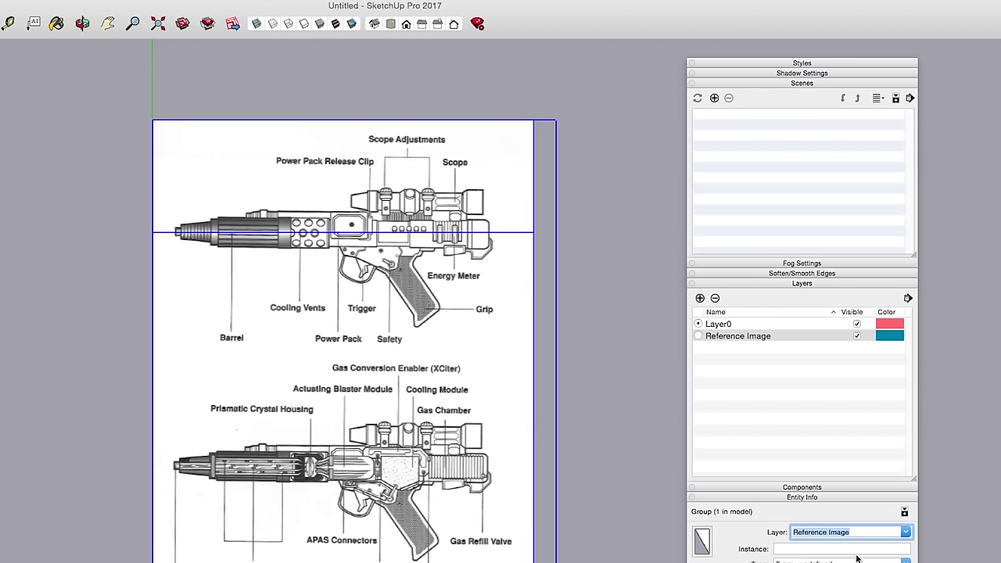
left_click(621, 406)
Add two scenes and exclude both from the animation
left_click(714, 98)
left_click(714, 98)
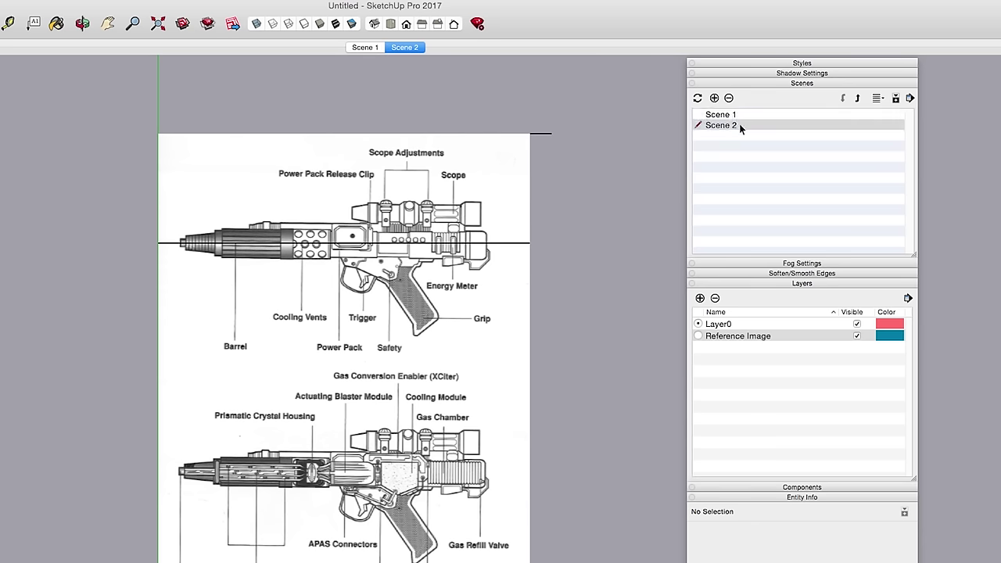
left_click(720, 115)
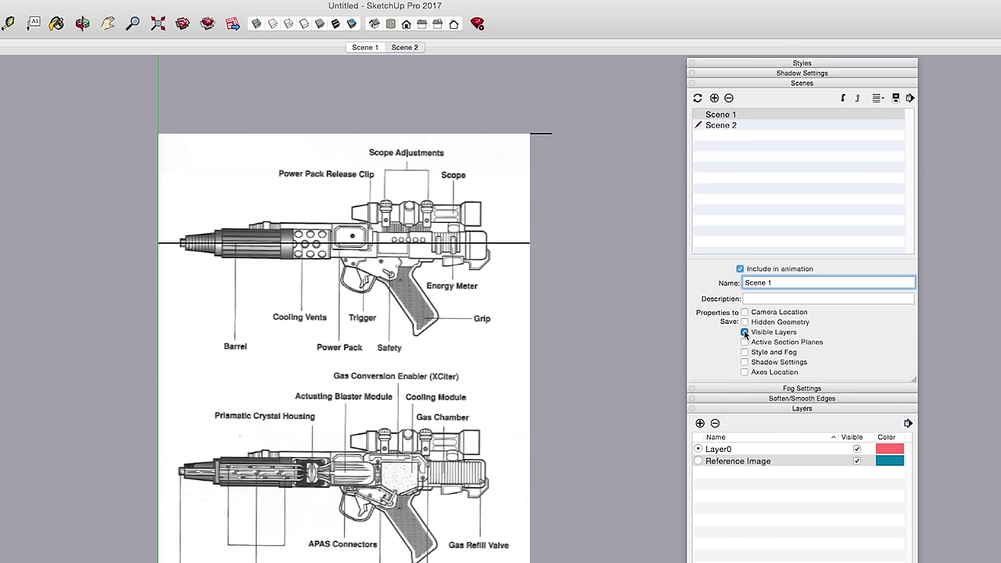
left_click(739, 269)
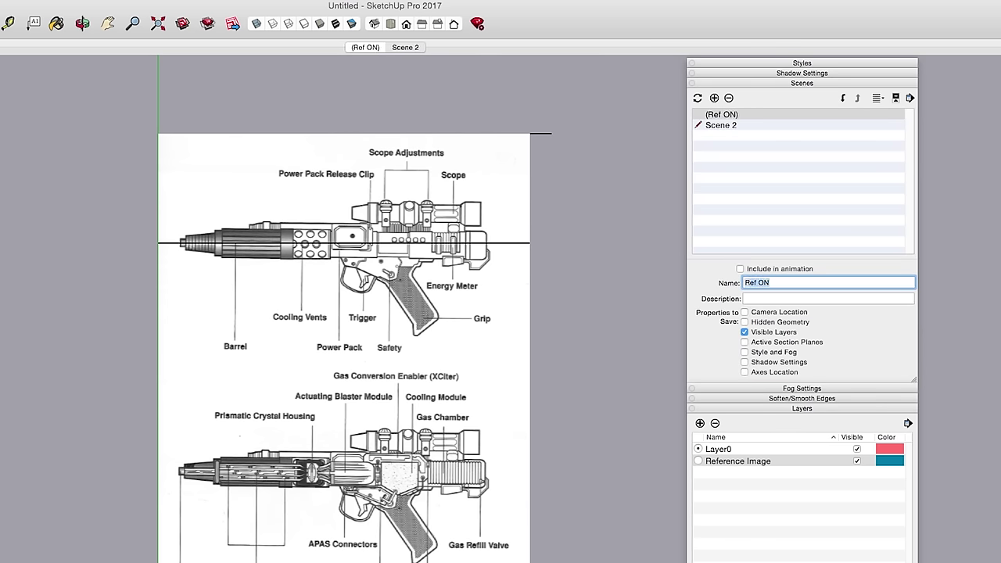
left_click(733, 125)
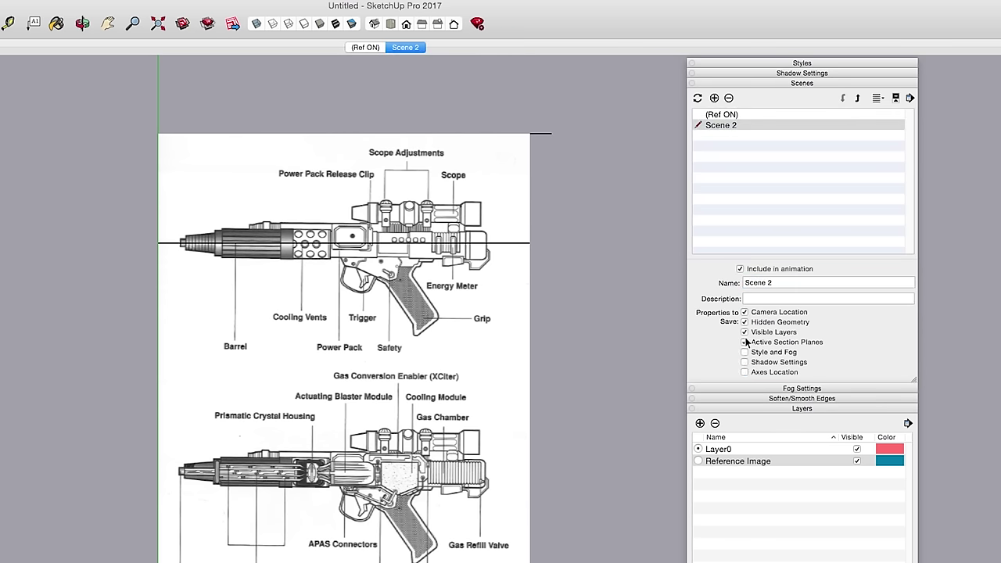
left_click(740, 268)
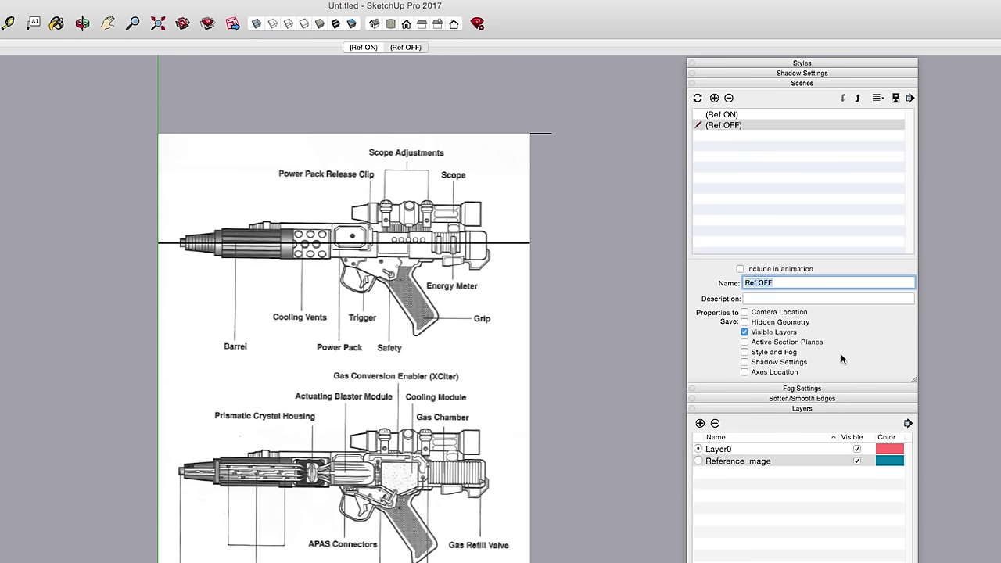
Update the Ref ON and Ref OFF scenes, with Ref OFF hiding the Reference Image layer
left_click(724, 116)
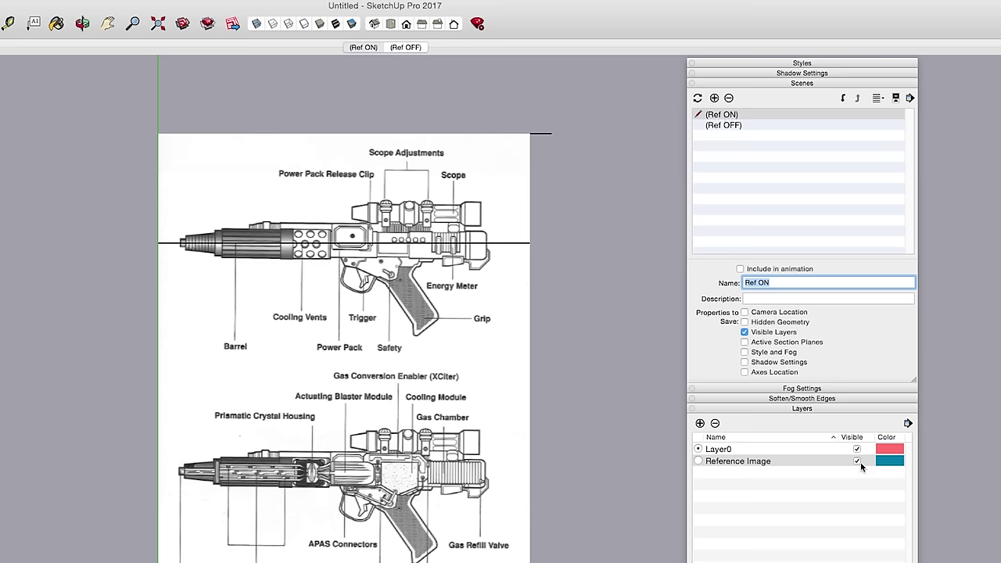
left_click(697, 98)
left_click(828, 195)
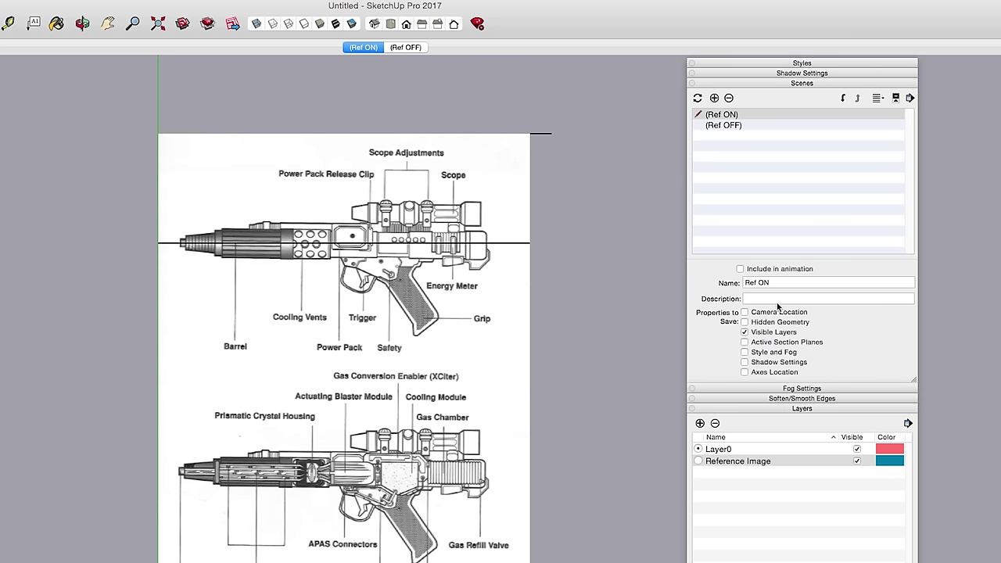
left_click(727, 126)
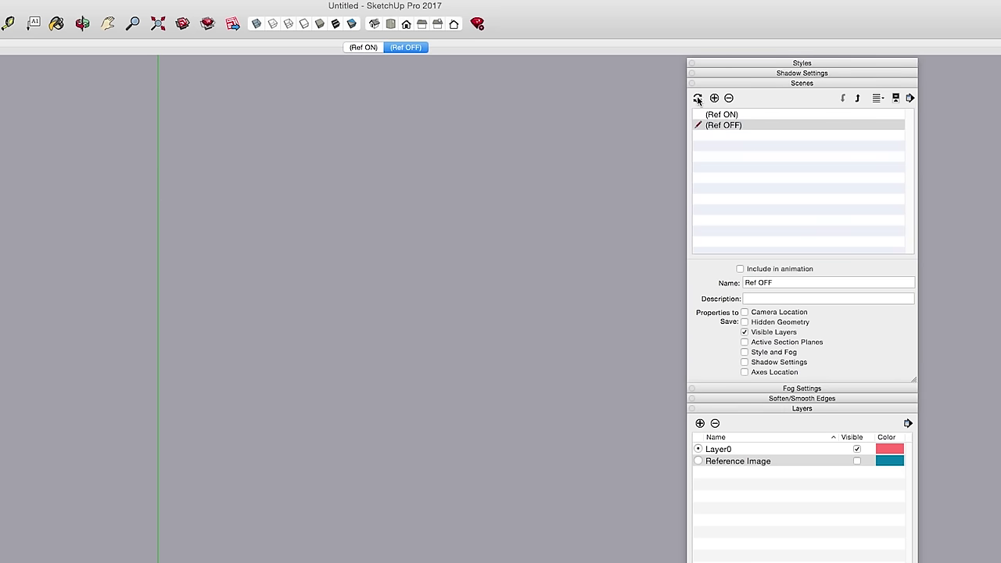
left_click(696, 98)
left_click(827, 195)
Lock the reference image and test switching between Ref ON and Ref OFF
left_click(367, 49)
left_click(392, 48)
left_click(364, 48)
right_click(468, 181)
left_click(485, 215)
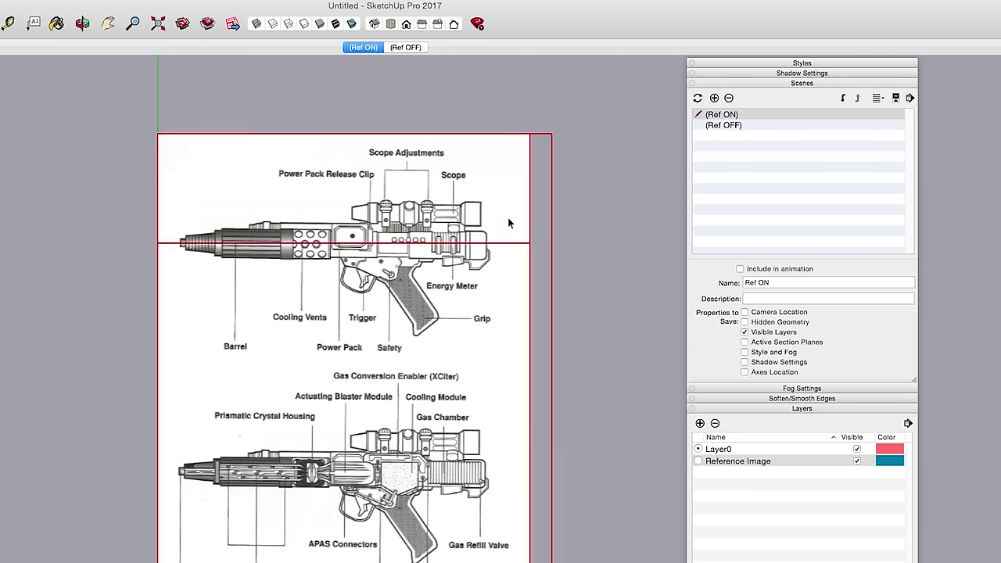
key("e")
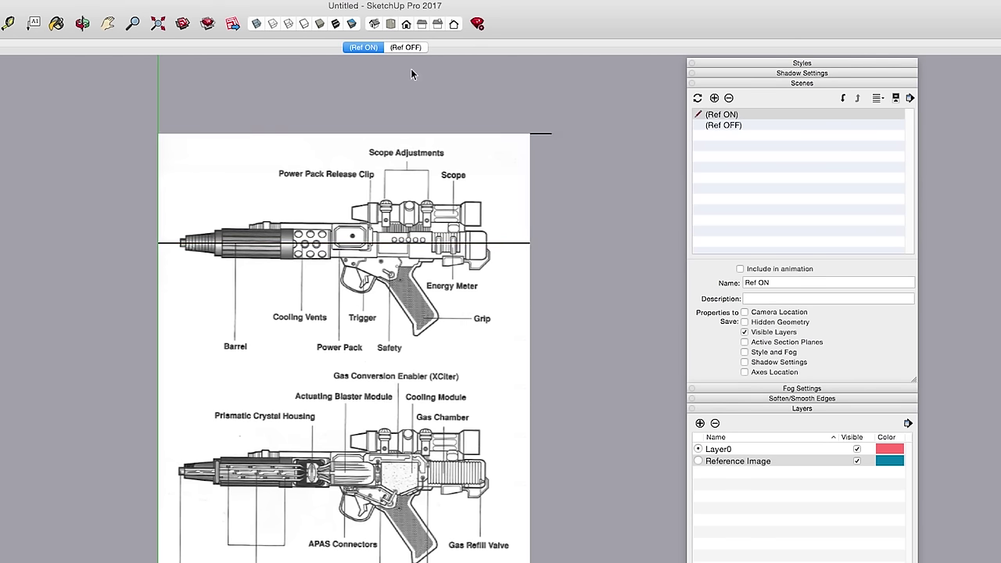
left_click(405, 47)
left_click(365, 48)
left_click(782, 76)
Collapse the Layers panel and draw a rectangle over the upper diagram's cooling vents
left_click(814, 96)
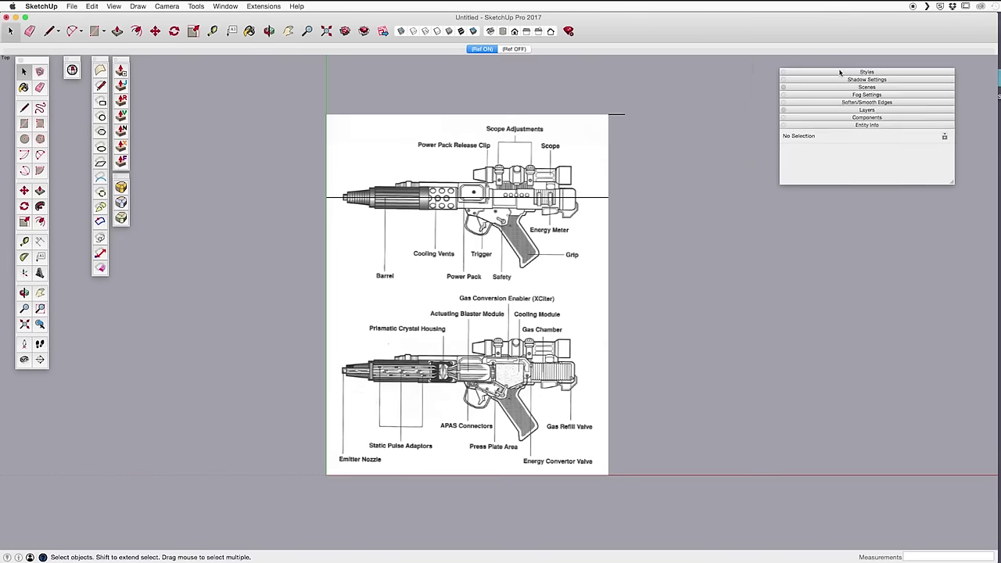
scroll(449, 148, "up", 5)
middle_click_drag(502, 229, 512, 242, "shift")
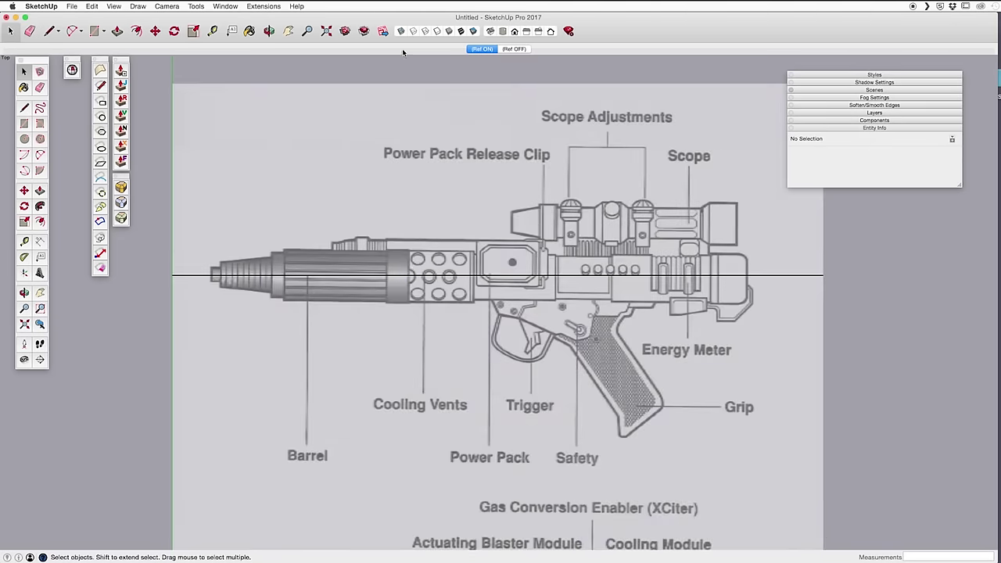
key("r")
left_click(406, 274)
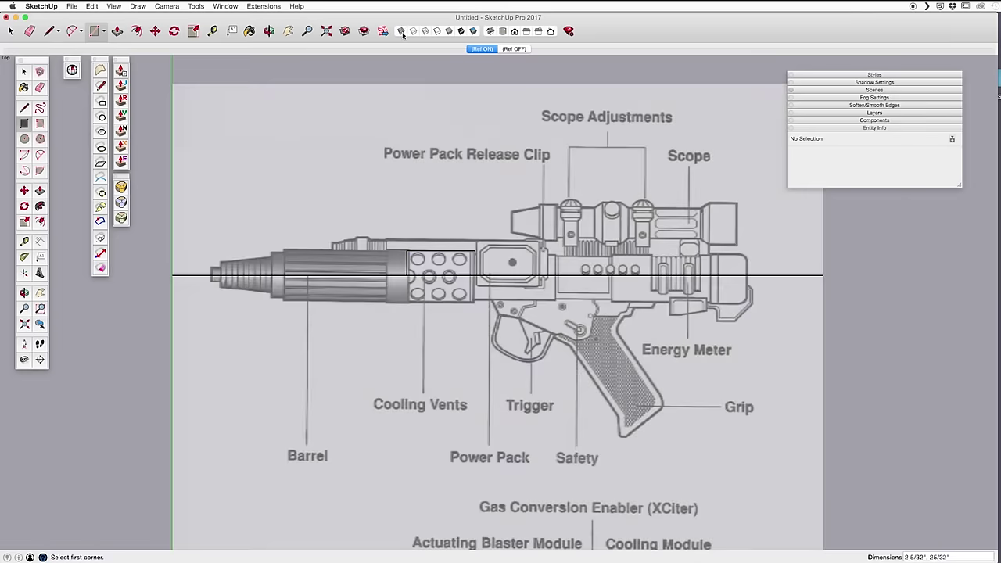
key("space")
Draw an upright 53/64"-radius circular face with 80 segments at the barrel's rear end
scroll(537, 263, "down", 10)
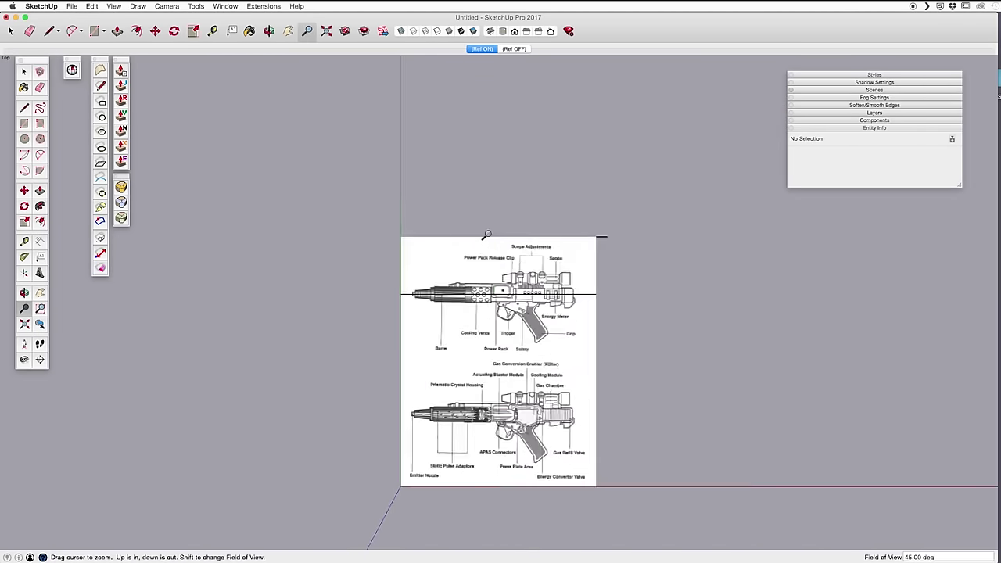
scroll(537, 262, "up", 10)
middle_click_drag(538, 263, 500, 281)
key("c")
left_click(475, 328)
scroll(513, 266, "up", 4)
Push/pull the half-disc along the barrel into a half-cylinder
key("space")
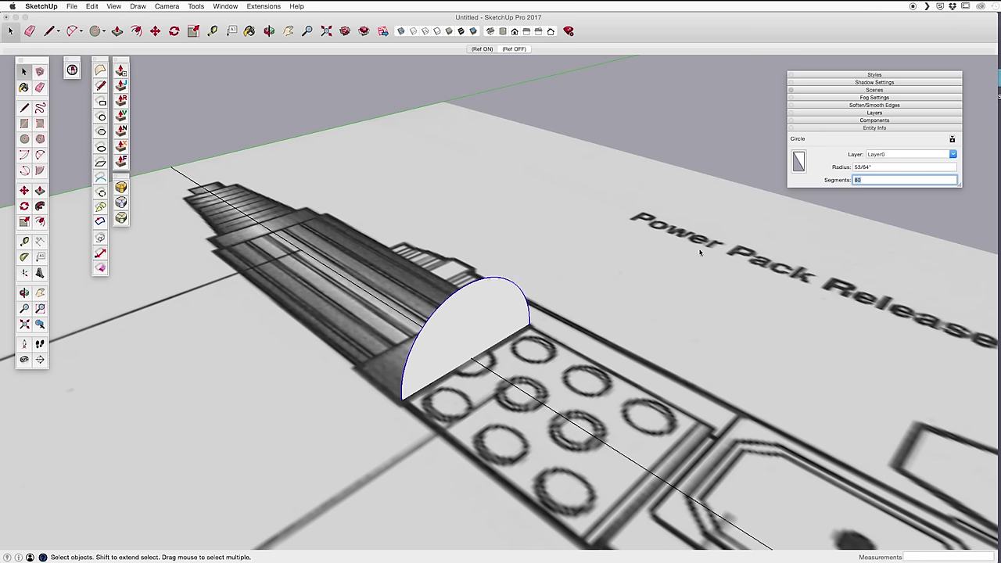
left_click(493, 314)
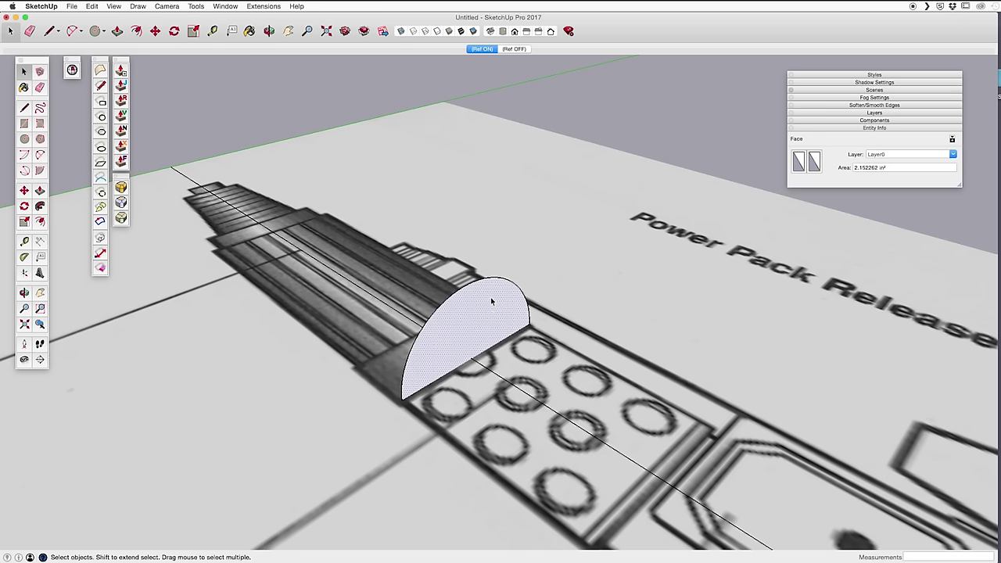
middle_click_drag(492, 302, 465, 293)
key("p")
mouse_move(465, 294)
left_mouse_down()
mouse_move(536, 313)
mouse_move(729, 402)
mouse_move(516, 339)
left_mouse_up()
key("space")
middle_click_drag(495, 329, 470, 305)
key("p")
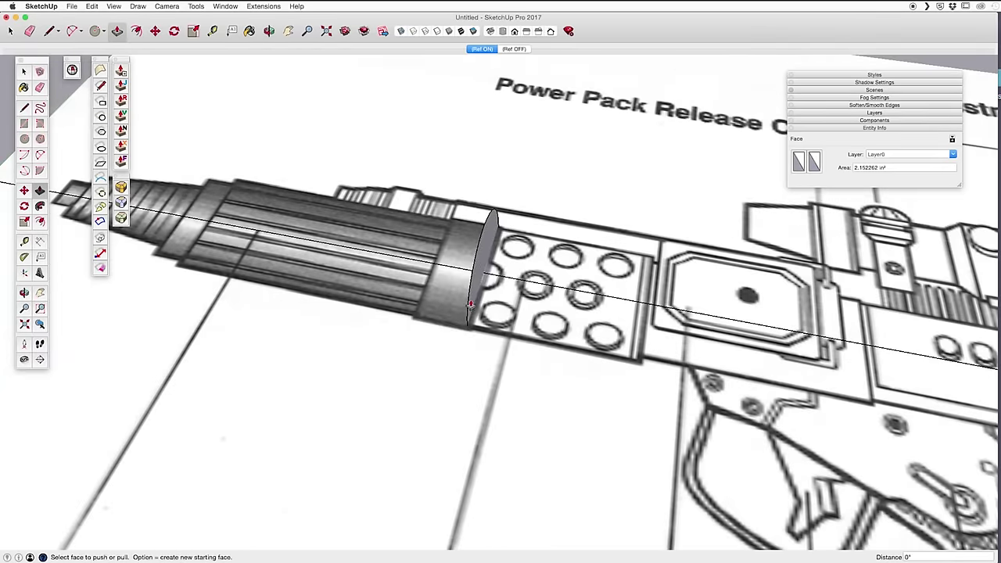
left_click_drag(470, 305, 422, 305)
middle_click_drag(456, 297, 518, 286)
Scale down the half-cylinder's end face and pull it out into a narrower tier
scroll(582, 244, "up", 3)
scroll(582, 244, "up", 5)
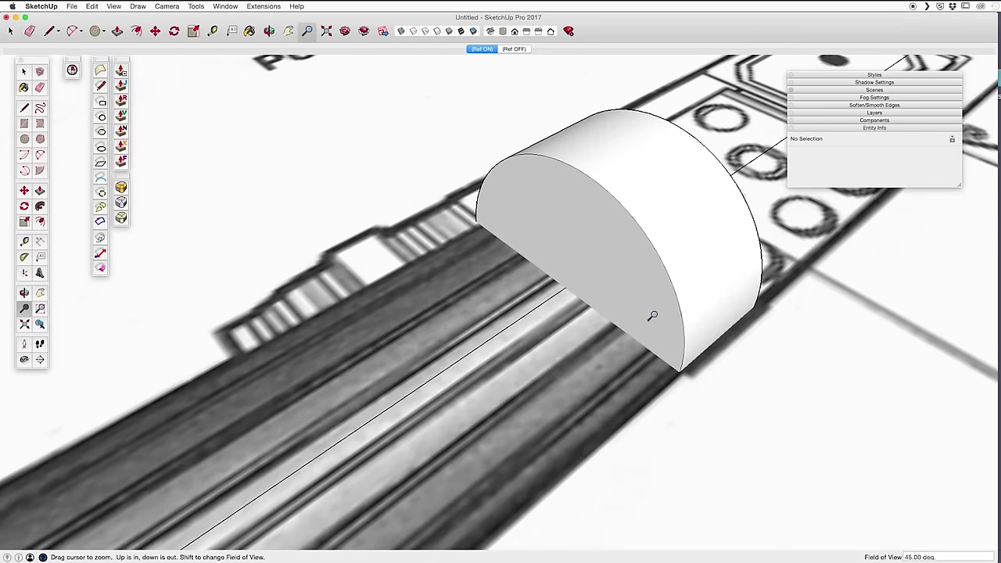
key("space")
left_click(665, 336)
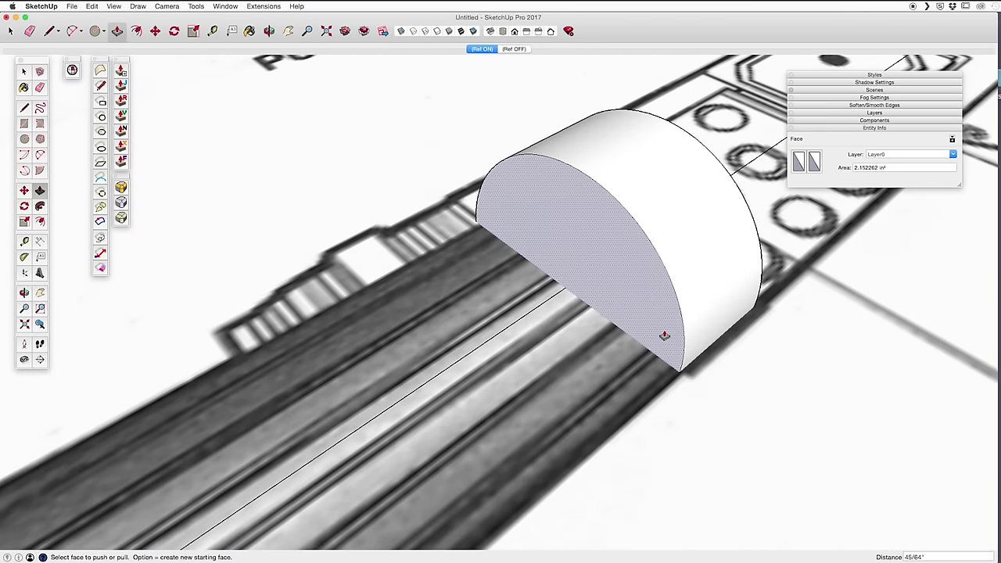
key("p")
key("s")
left_click_drag(712, 265, 675, 290)
key("p")
left_click(646, 329)
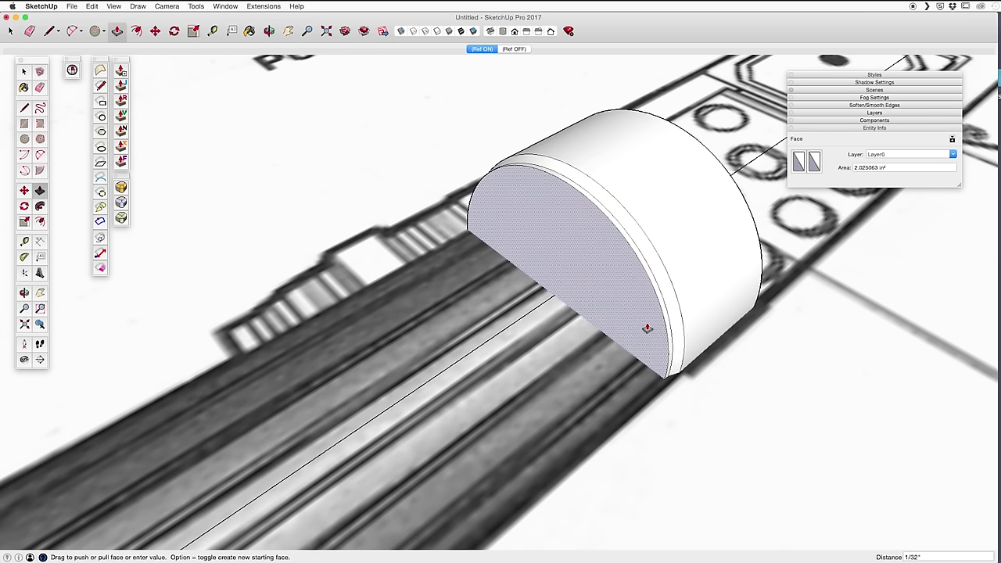
scroll(636, 342, "down", 3)
scroll(523, 428, "up", 3)
scroll(576, 351, "up", 5)
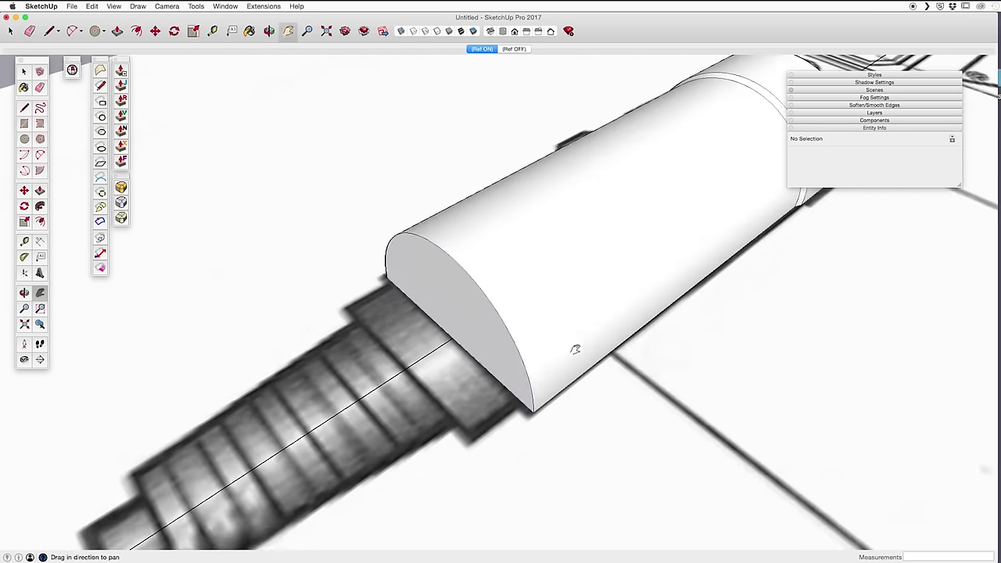
left_click(629, 315)
Shrink the new end face, offset its outline inward, and pull out a raised step
key("s")
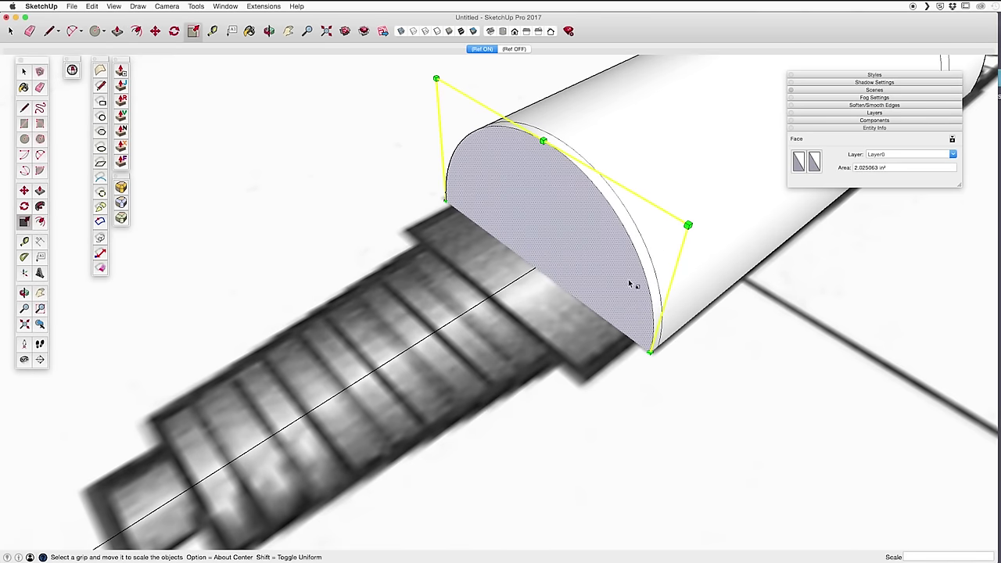
left_click_drag(679, 226, 682, 234)
key("f")
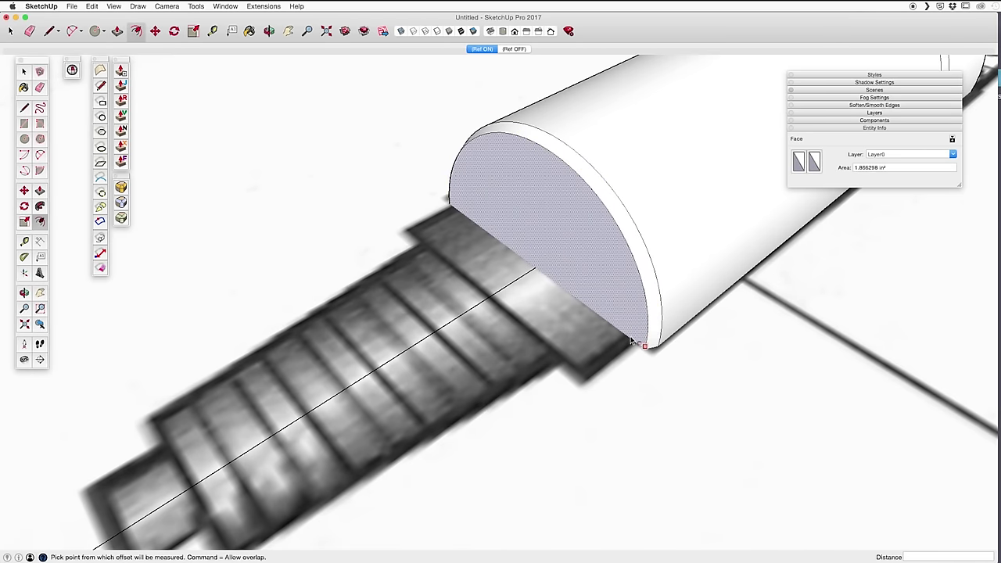
left_click(634, 341)
key("p")
left_click(605, 331)
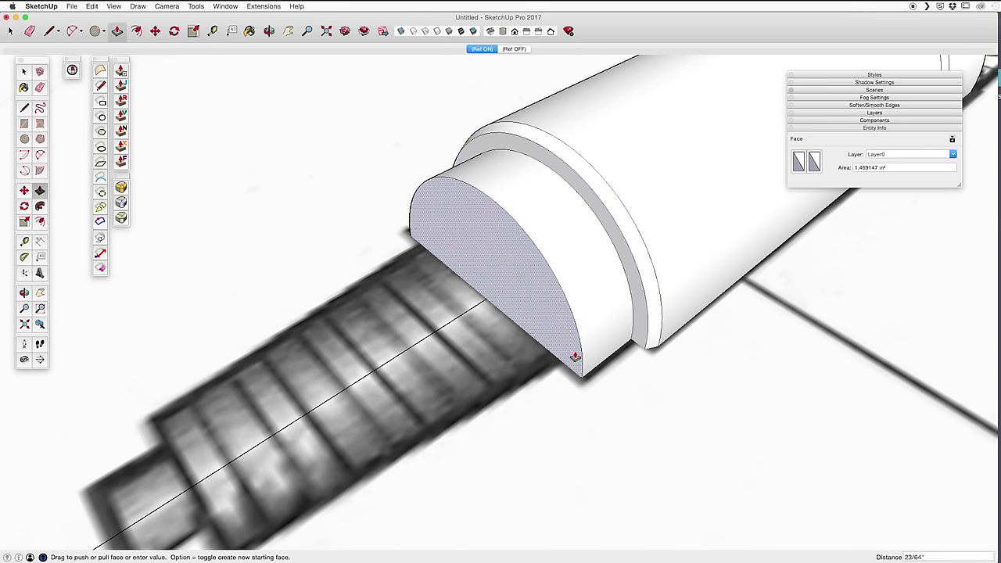
left_click(576, 353)
middle_click_drag(554, 315, 577, 285)
key("space")
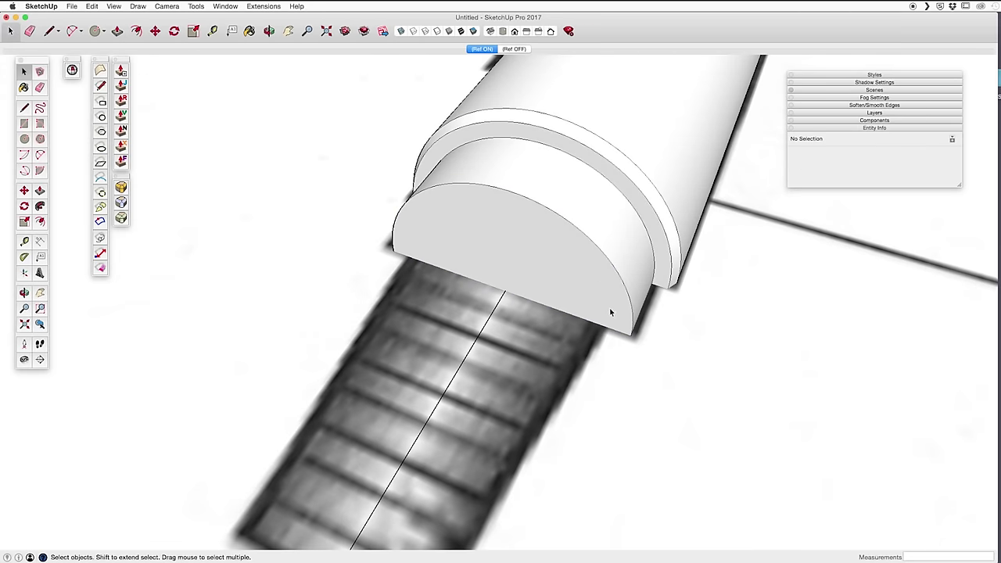
Shrink the end half-disc face further in two scaling passes
left_click(611, 313)
key("s")
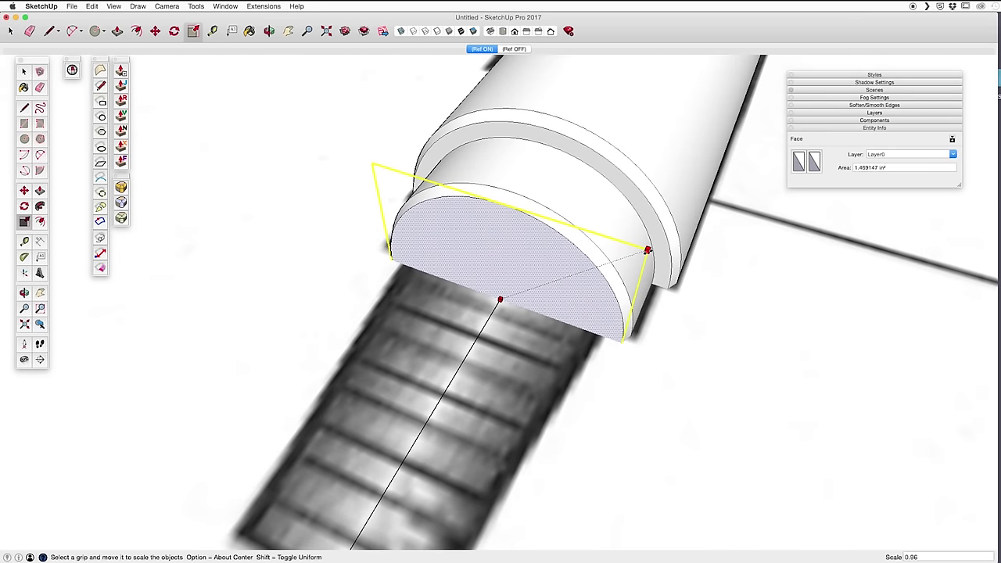
left_click_drag(648, 250, 632, 258)
middle_click_drag(633, 257, 548, 320, "shift")
key("p")
key("s")
left_click_drag(516, 330, 539, 312)
middle_click_drag(539, 312, 577, 346)
Offset the end face outline inward again for the next narrower step
key("p")
key("s")
key("f")
left_click(547, 348)
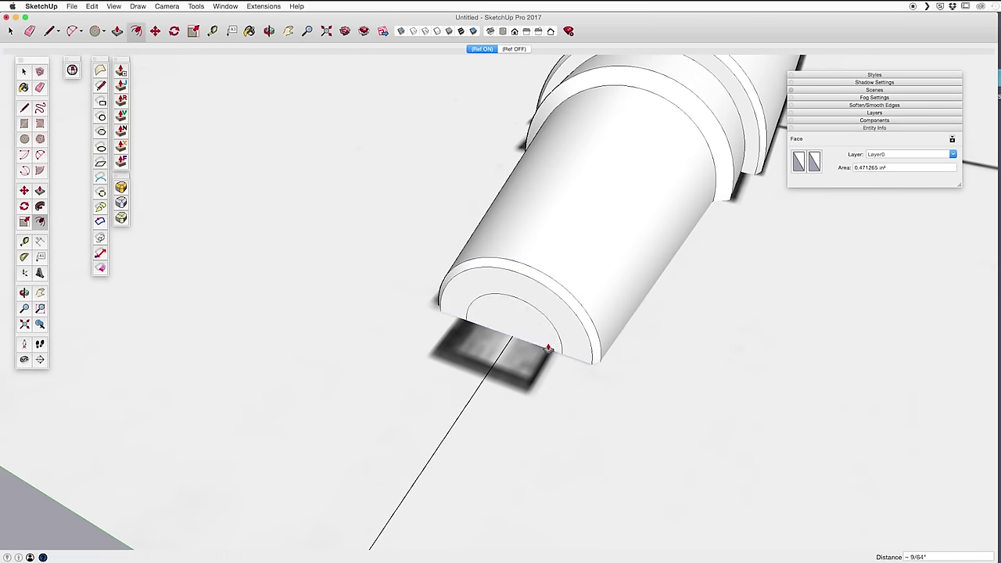
left_click(547, 347)
key("p")
mouse_move(536, 331)
middle_mouse_down()
mouse_move(696, 157)
mouse_move(555, 357)
mouse_move(511, 297)
mouse_move(511, 261)
mouse_move(472, 260)
middle_mouse_up()
Turn the whole barrel part into a component named Front
key("space")
left_click(472, 260)
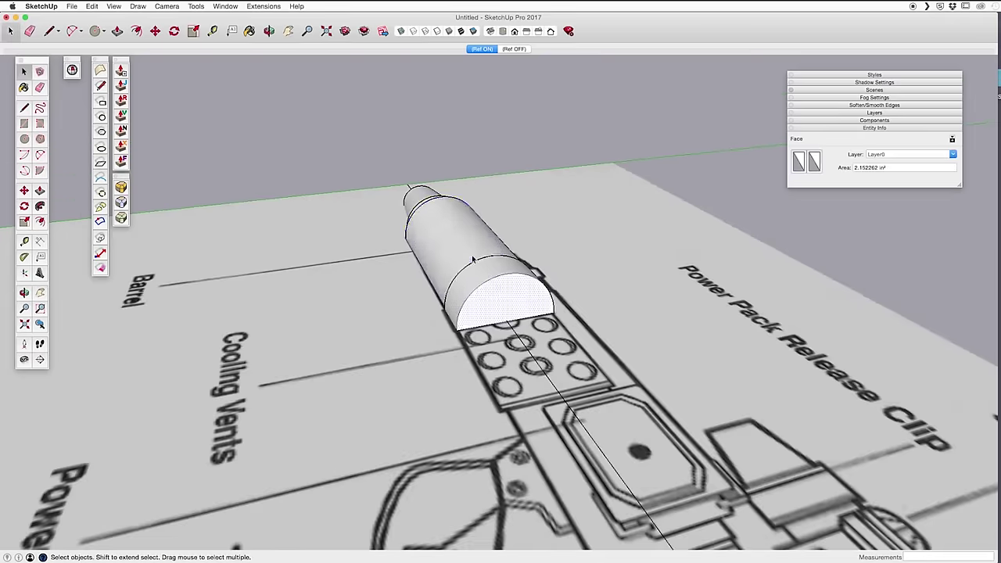
triple_click(474, 258)
right_click(478, 251)
left_click(523, 308)
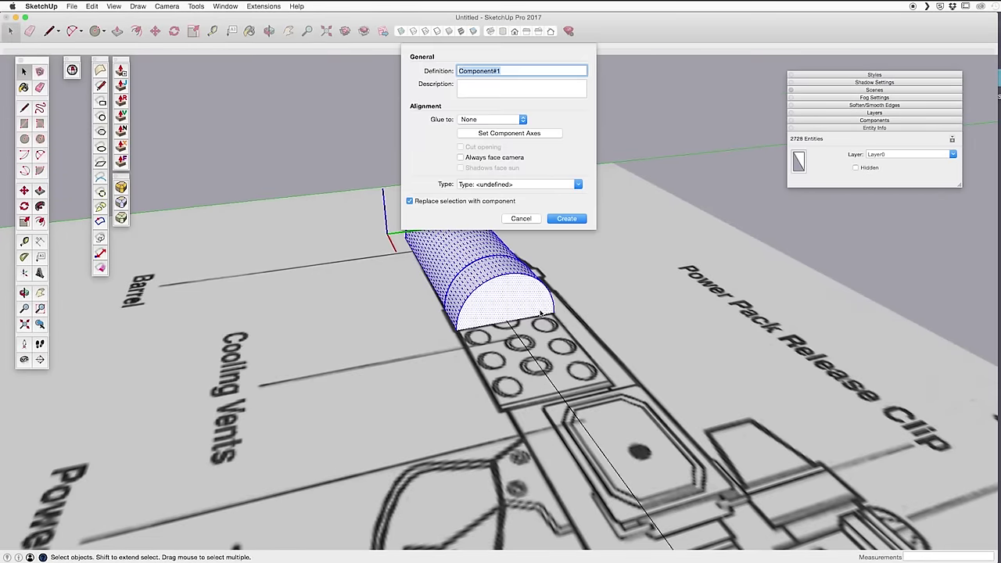
key("Return")
middle_click_drag(500, 297, 453, 187)
Inside Front, draw a 1/2" circle on the flat end and push it in as a recess
key("c")
left_click(438, 172)
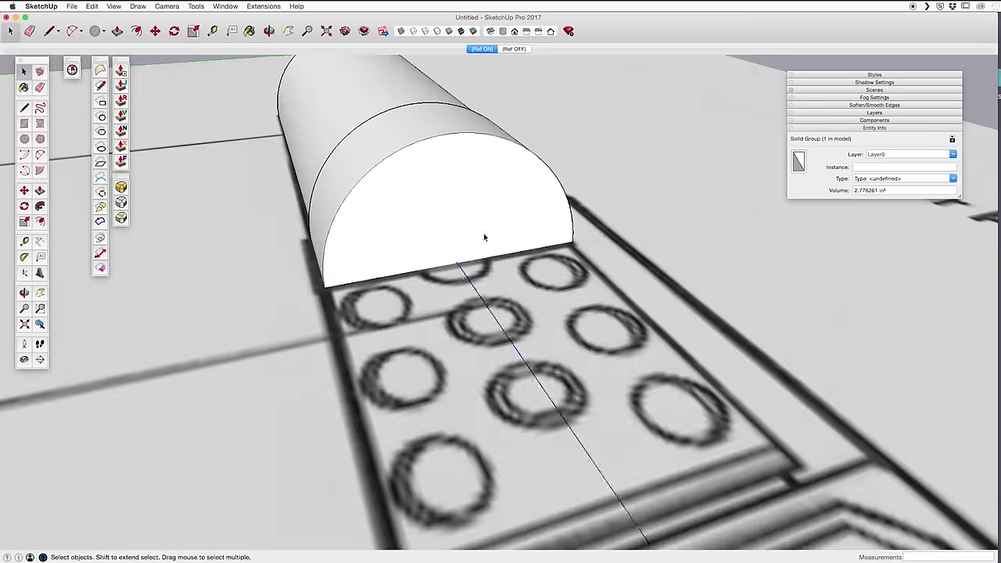
double_click(483, 237)
key("c")
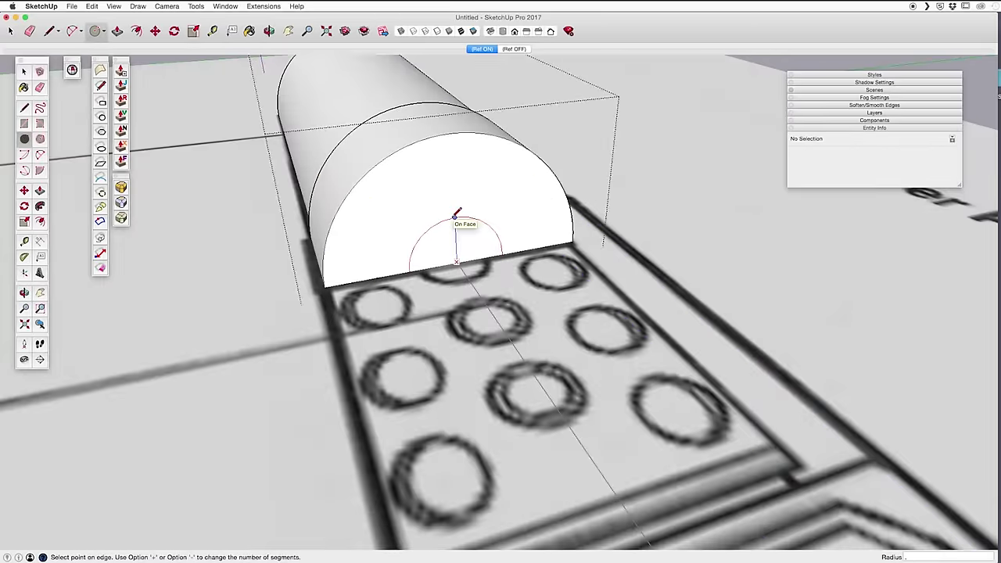
left_click(458, 213)
key("space")
left_click(461, 188)
key("p")
scroll(496, 223, "up", 5)
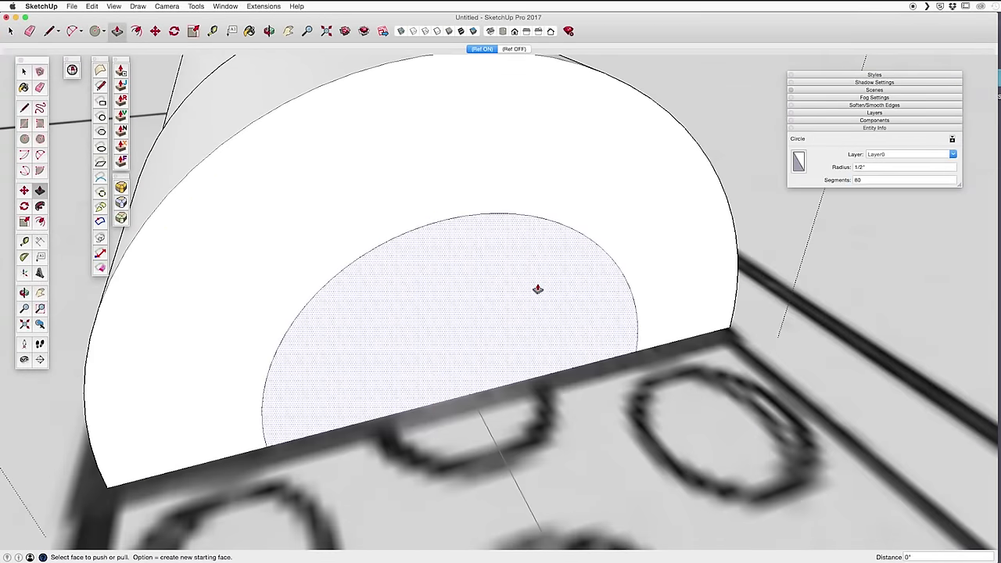
left_click(537, 290)
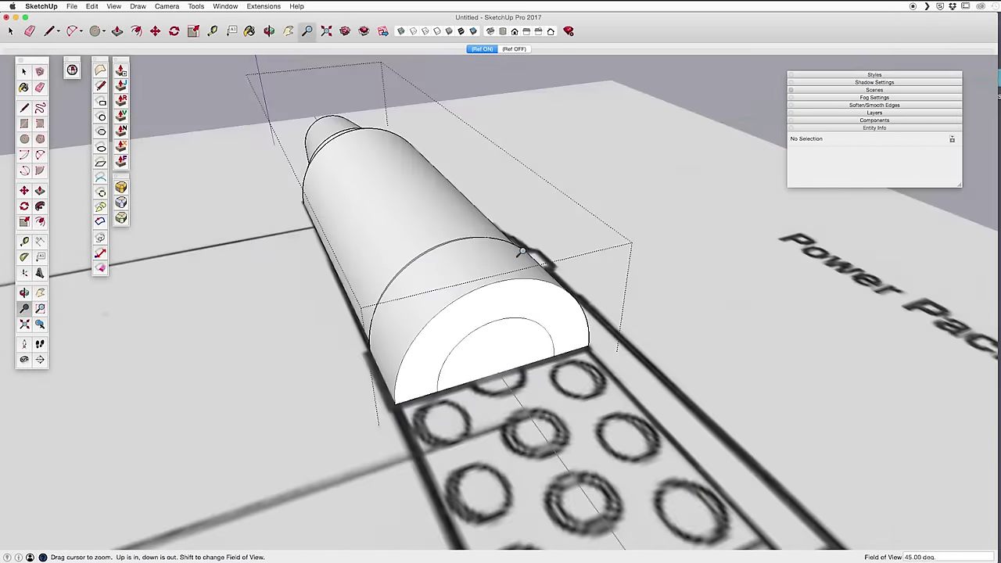
middle_click_drag(522, 251, 375, 256)
Offset the recess circle by 2mm to form a ring
key("o")
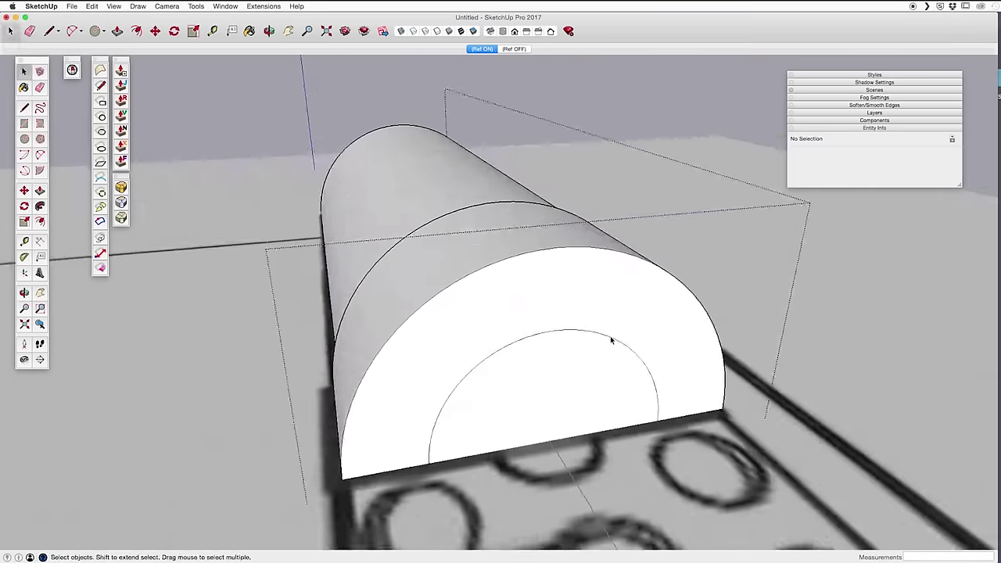
scroll(610, 339, "up", 5)
key("f")
left_click(576, 250)
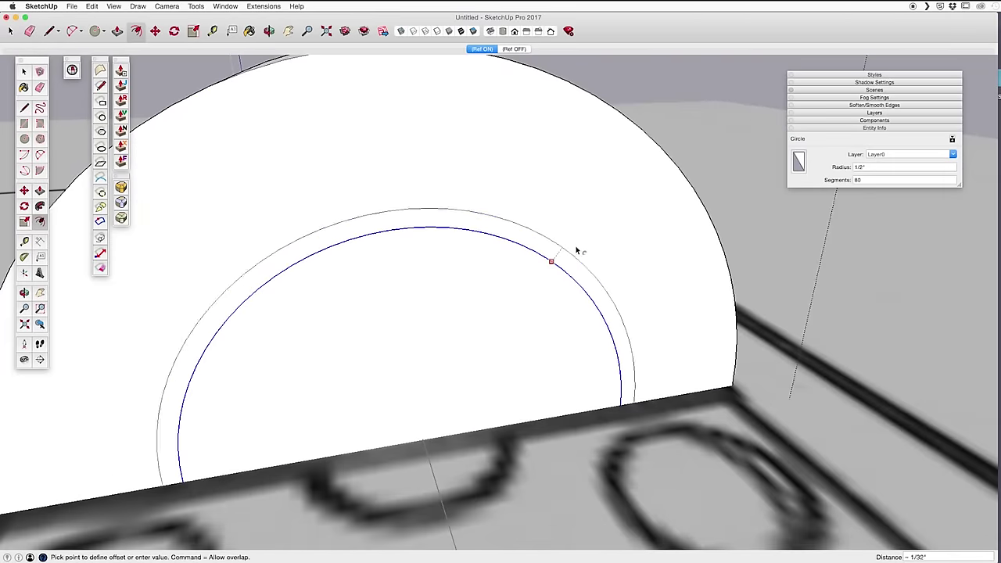
key("Escape")
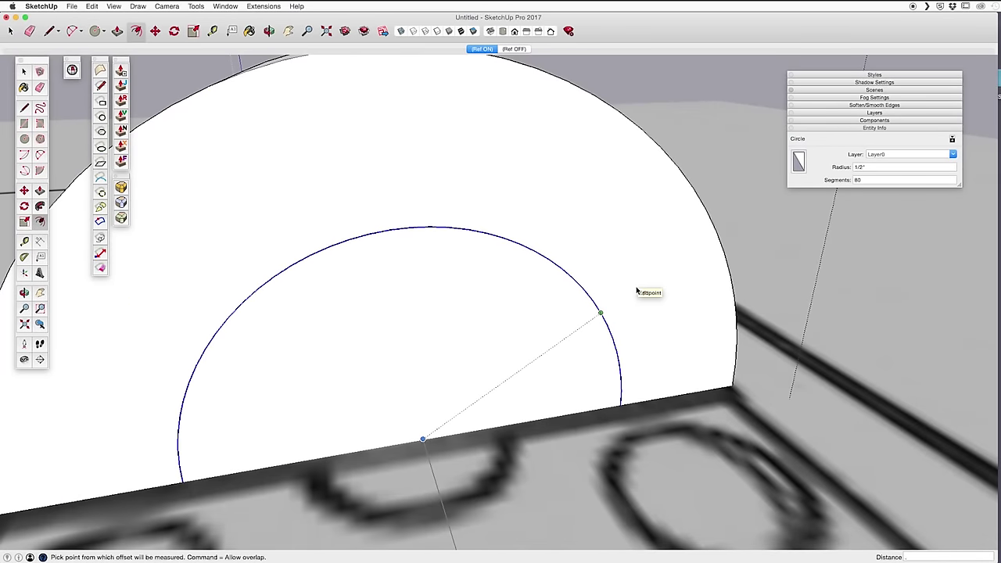
type("3mm")
key("Return")
type("2mm")
key("Return")
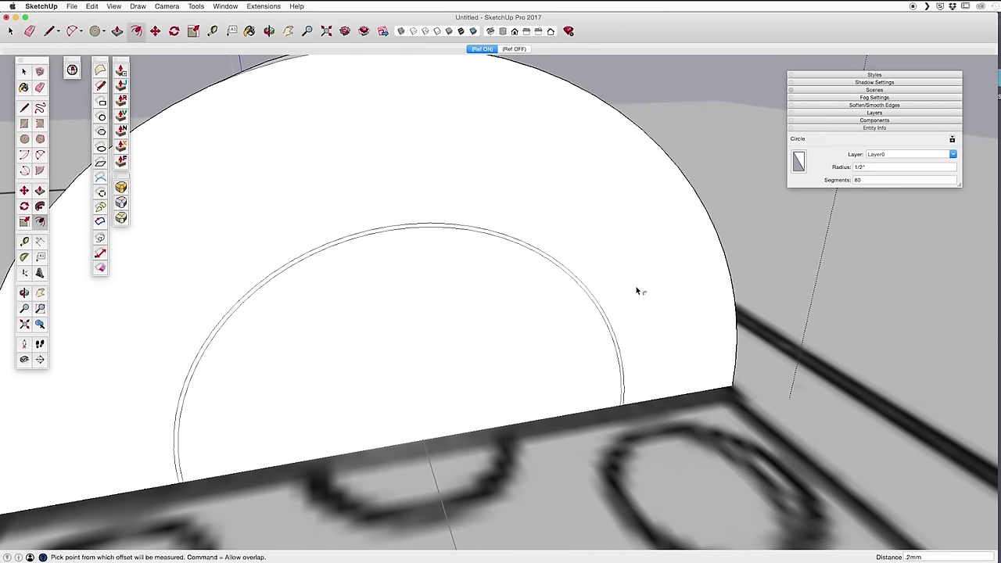
key("space")
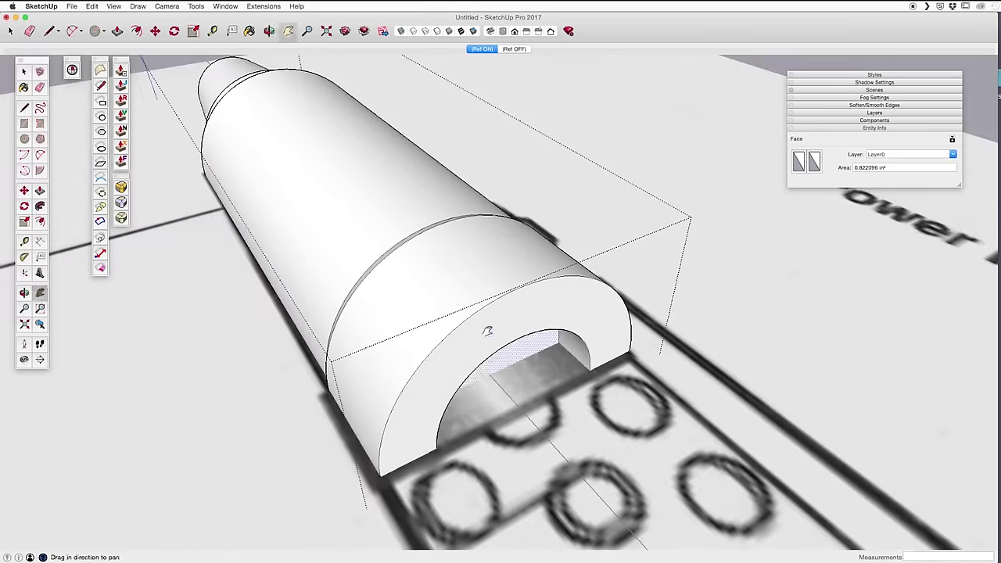
left_click_drag(476, 331, 527, 375)
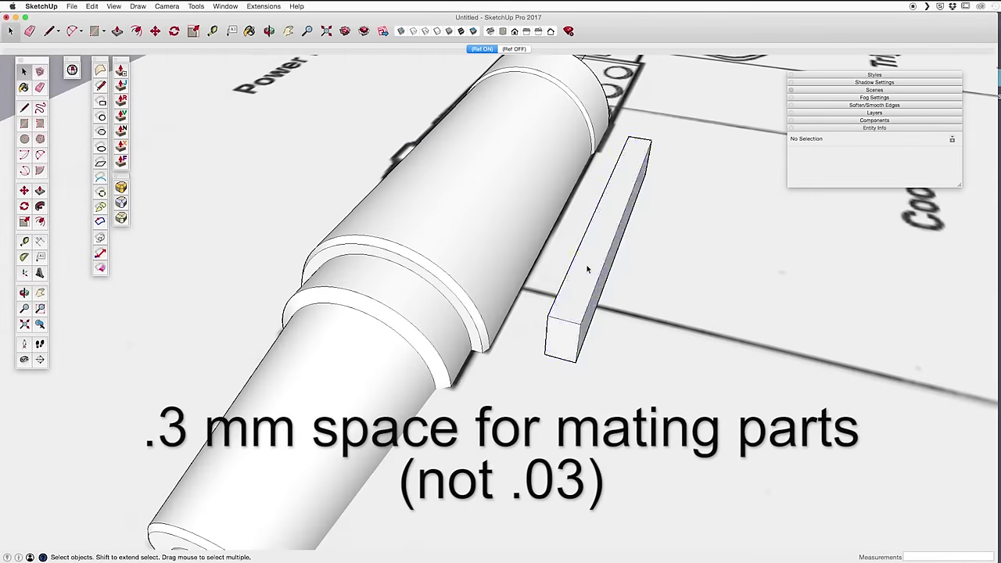
Make the box a front-ridge component, taper its end, and lower it onto the cylinder top
triple_click(586, 268)
key("g")
type("dge")
key("Return")
key("m")
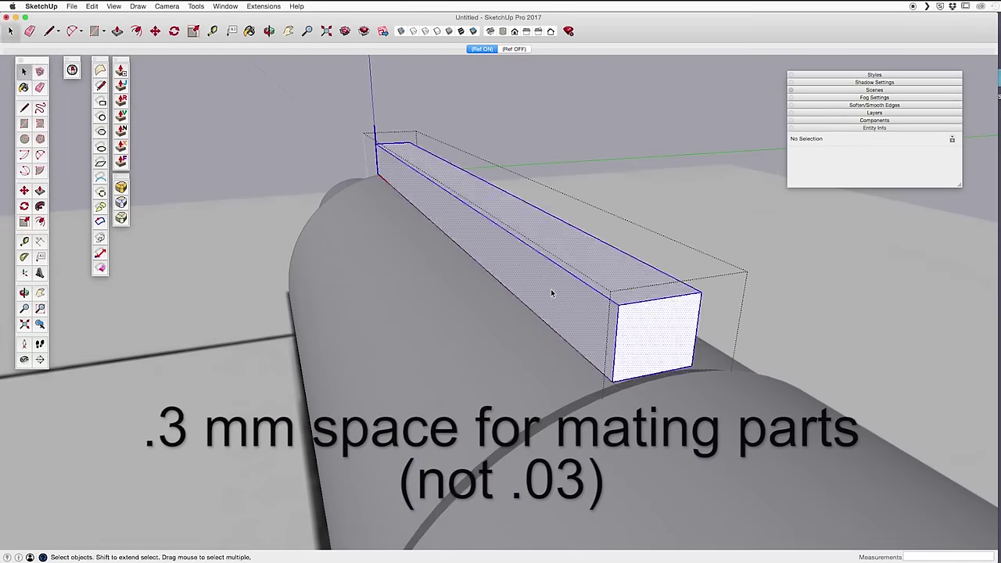
key("s")
middle_click_drag(458, 205, 423, 168)
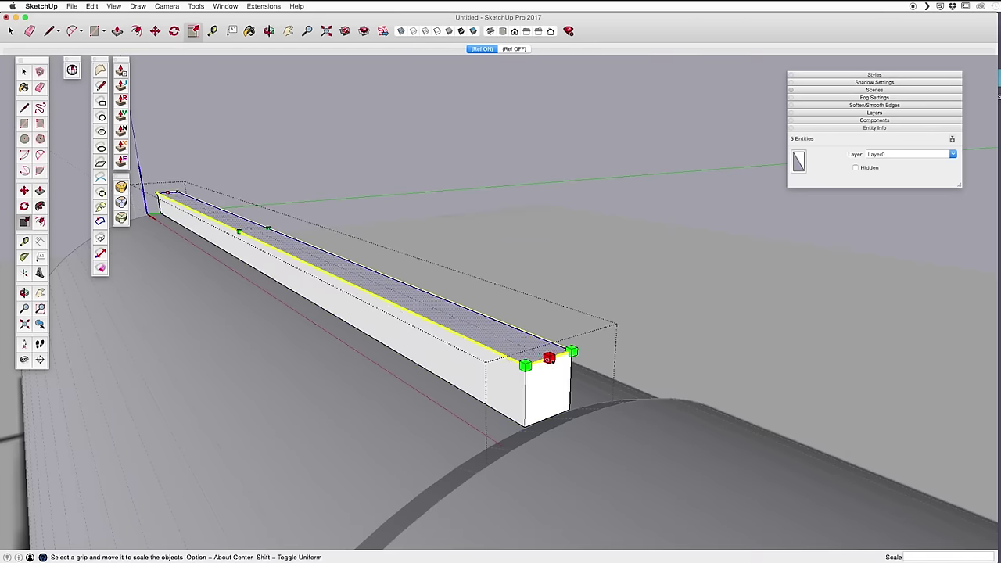
left_click_drag(548, 358, 503, 336)
middle_click_drag(503, 336, 678, 254)
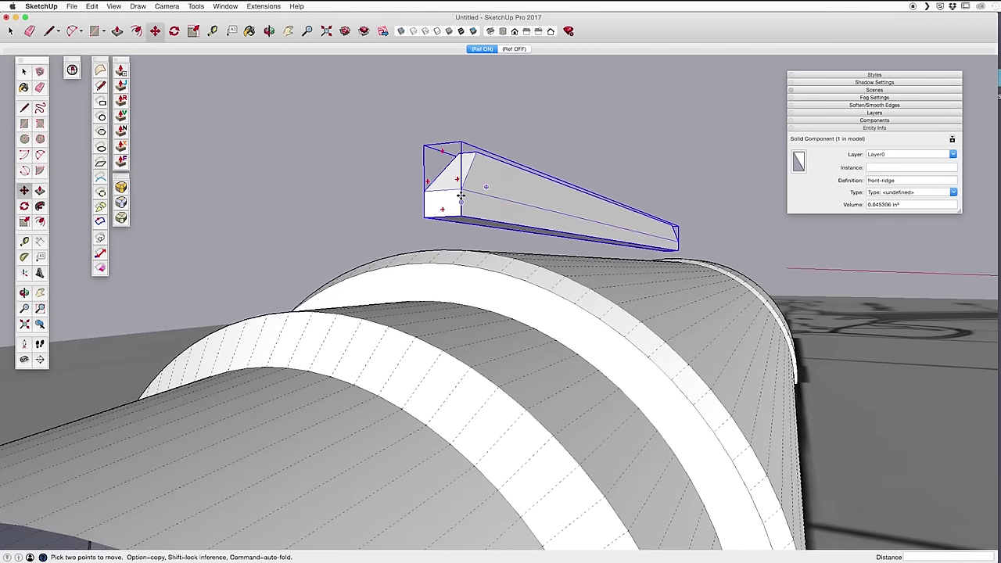
left_click(458, 200)
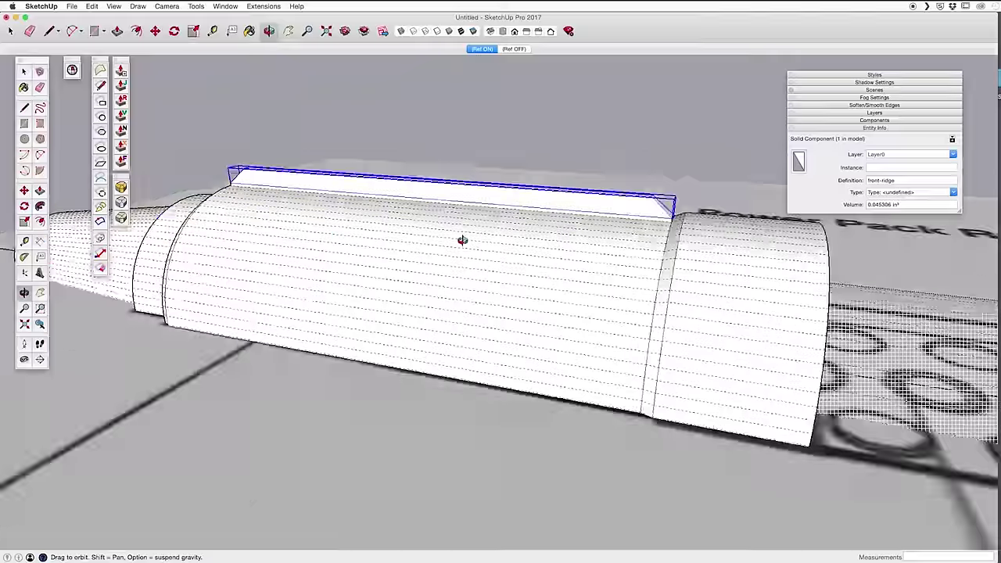
Rotate-copy the ridge around the cylinder axis, trying 30, 16 and 25 copies, then undo
middle_click_drag(464, 239, 586, 235)
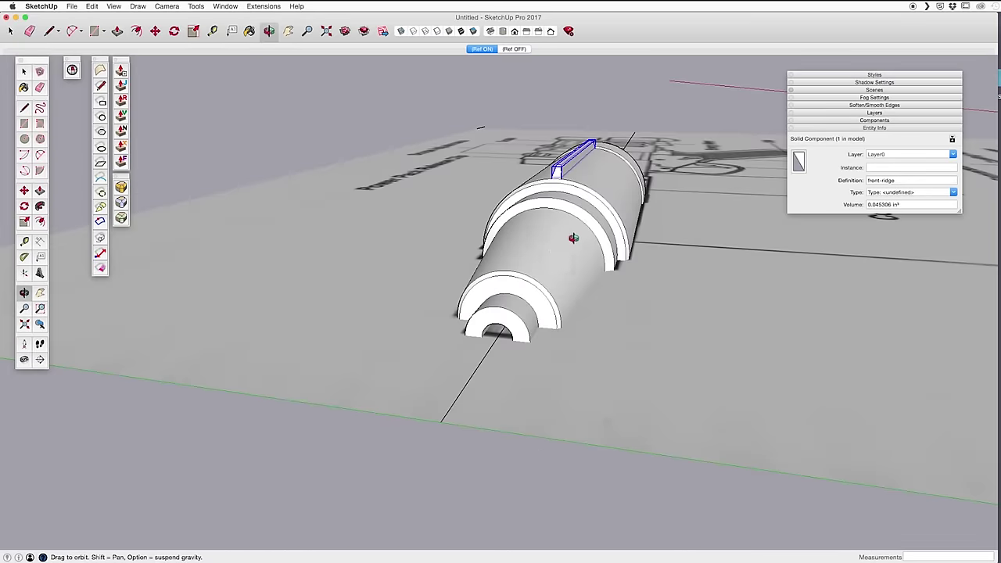
key("q")
left_click(489, 352)
left_click(494, 437)
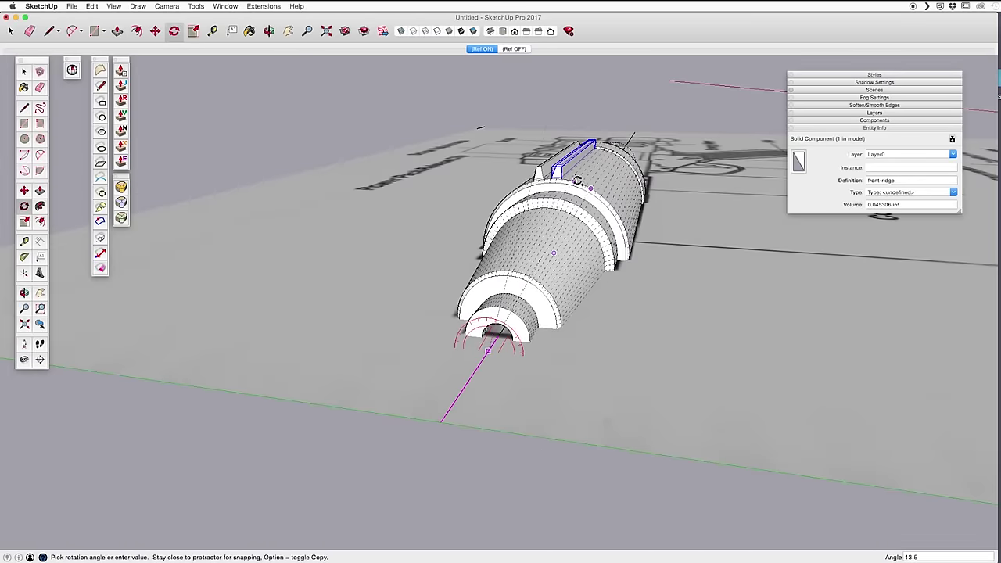
left_click(577, 182)
type("30x")
key("Return")
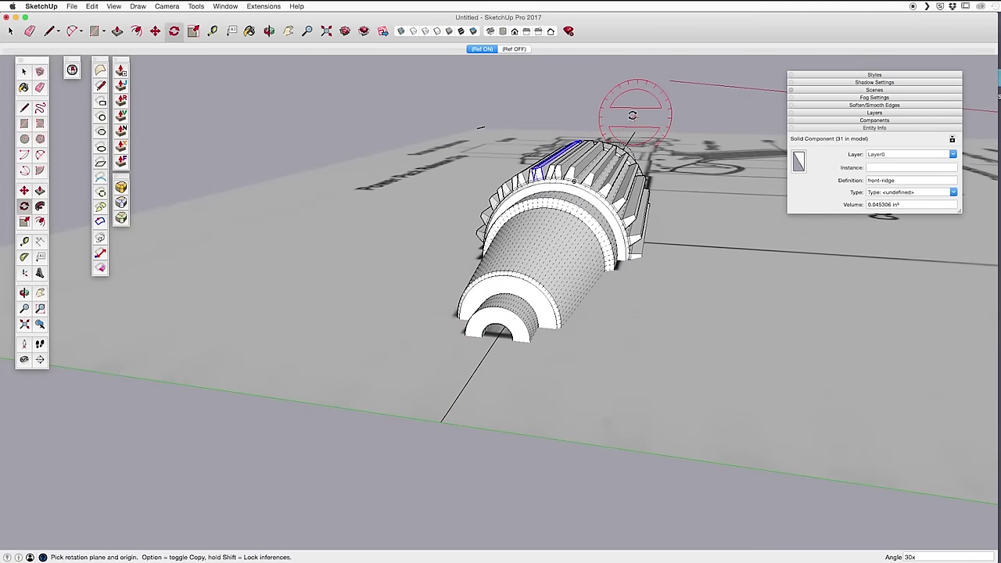
type("16x")
key("Return")
type("25x")
key("Return")
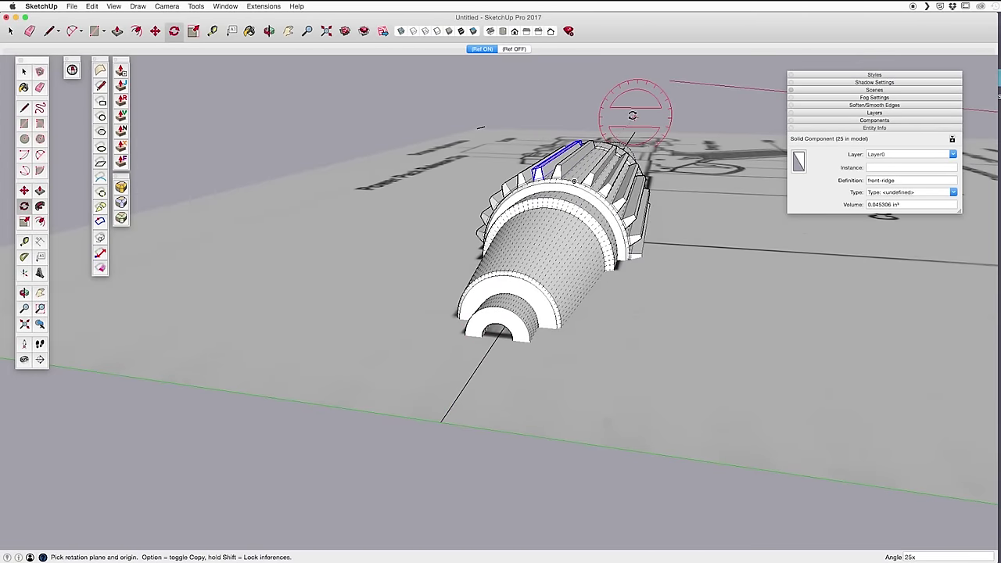
key("super+z")
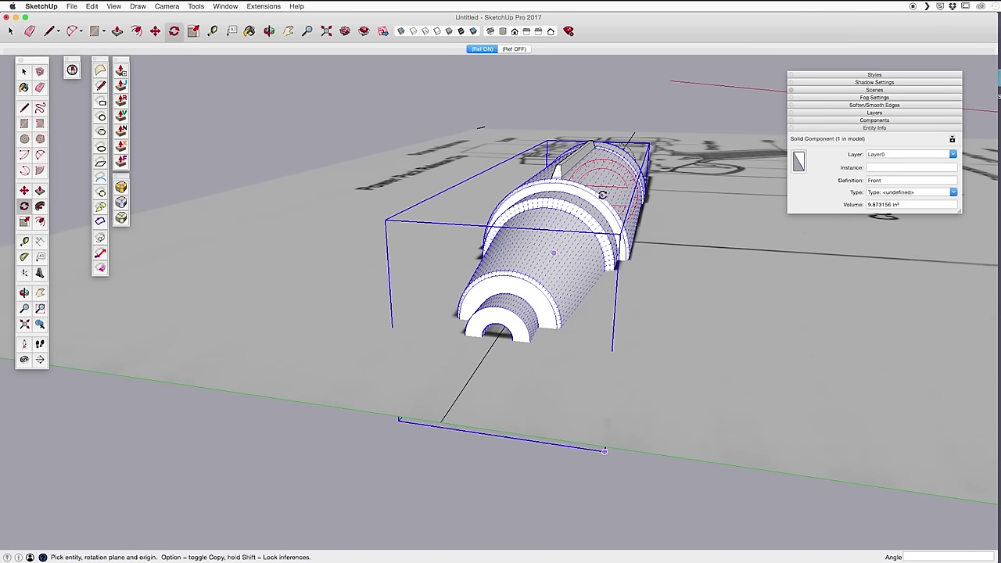
Retry the radial ridge array with 24 copies, then undo it
left_click(607, 199)
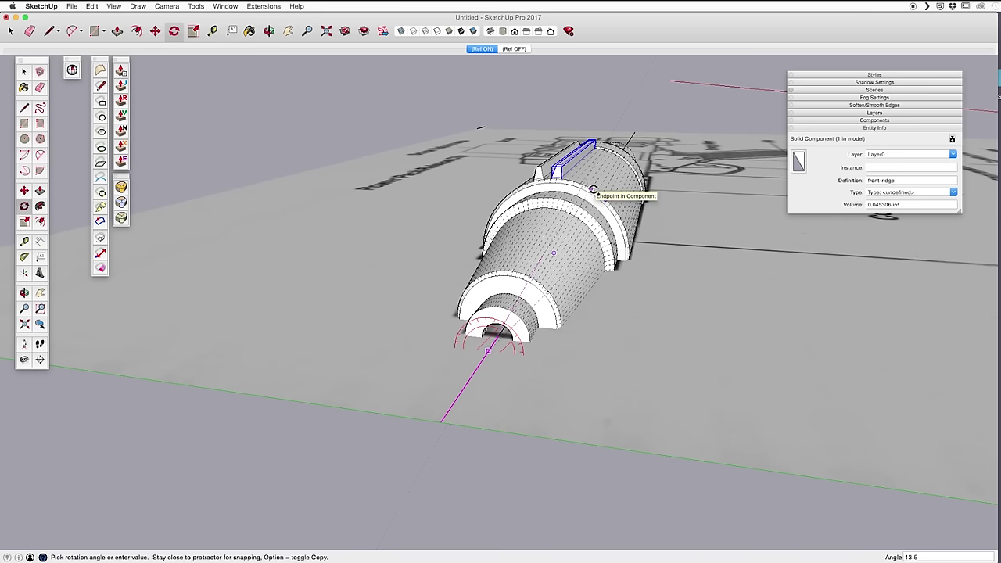
left_click(591, 189)
type("24x")
key("Return")
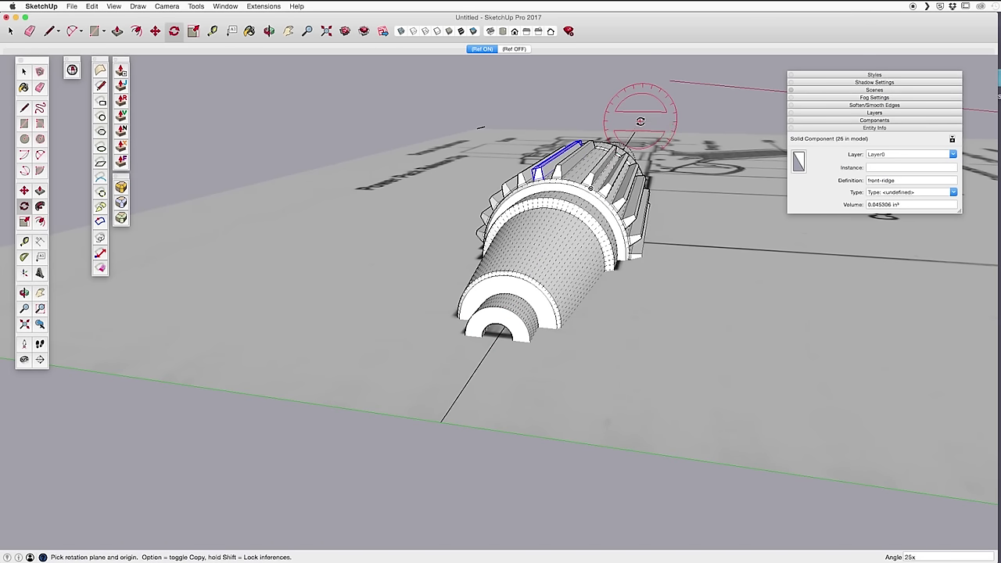
key("super+z")
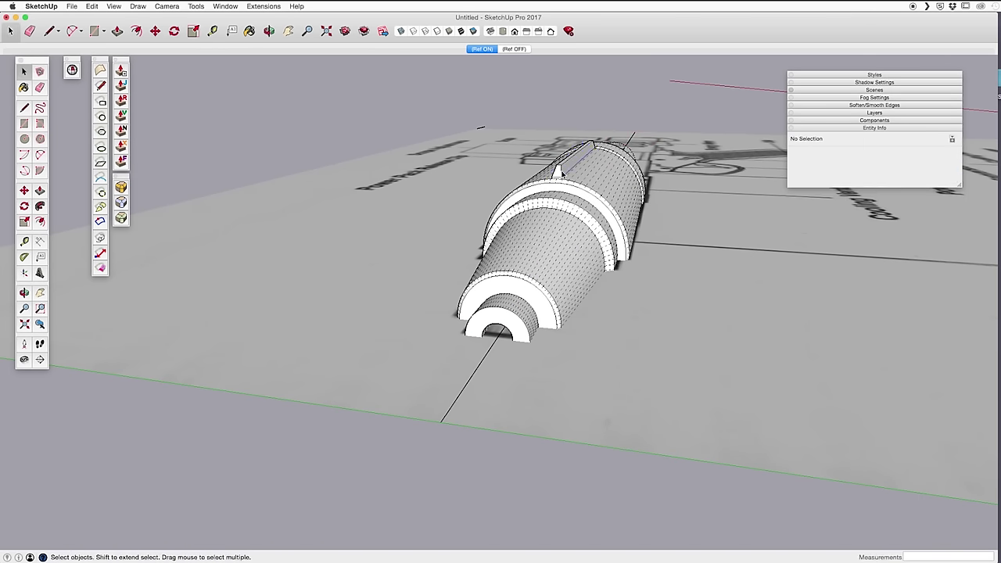
Array the ridge around the cylinder, settling on 19 copies for 20 ridges
middle_click_drag(639, 121, 495, 424)
left_click(541, 149)
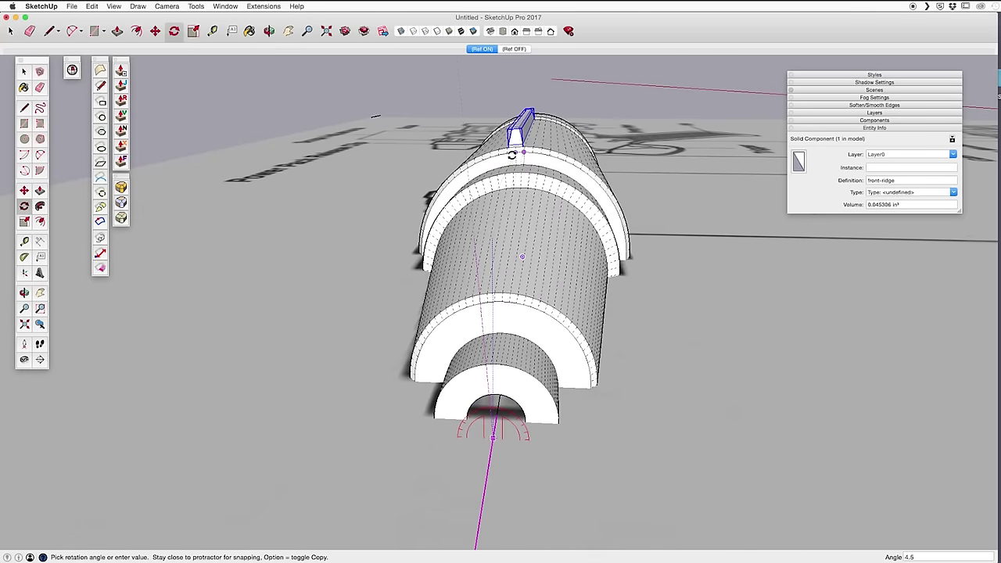
left_click(489, 149)
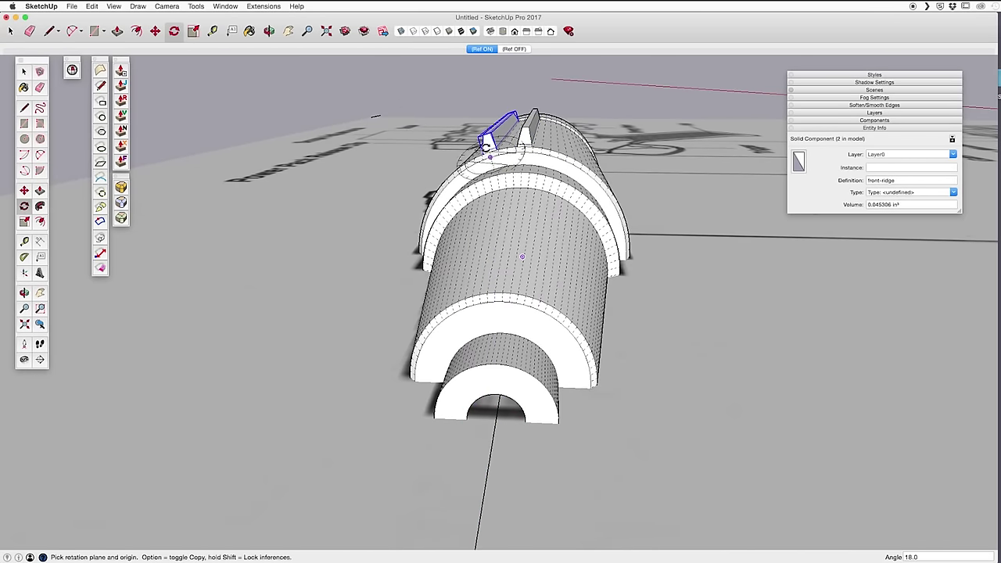
type("x23")
key("Return")
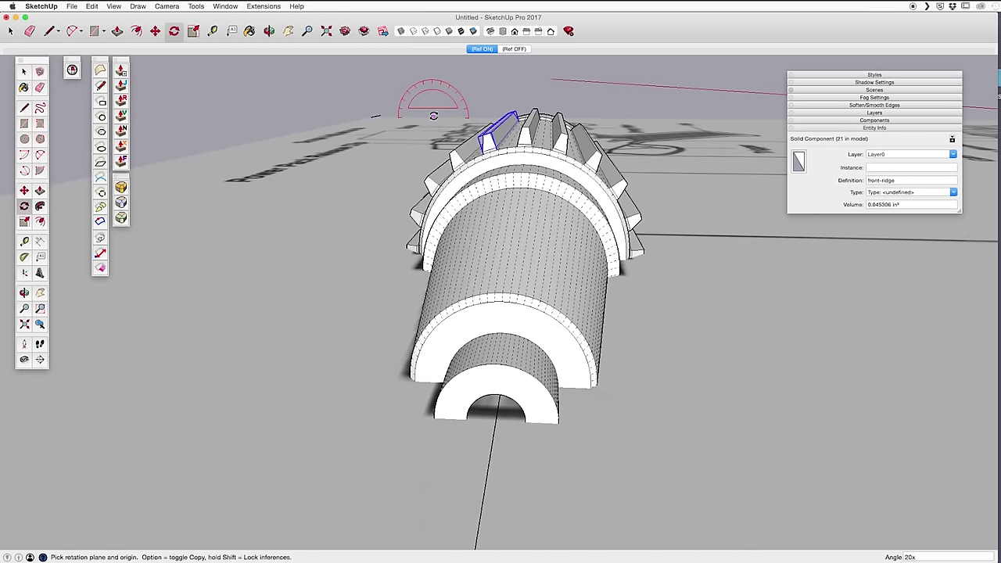
type("15x")
key("Return")
type("19x")
key("Return")
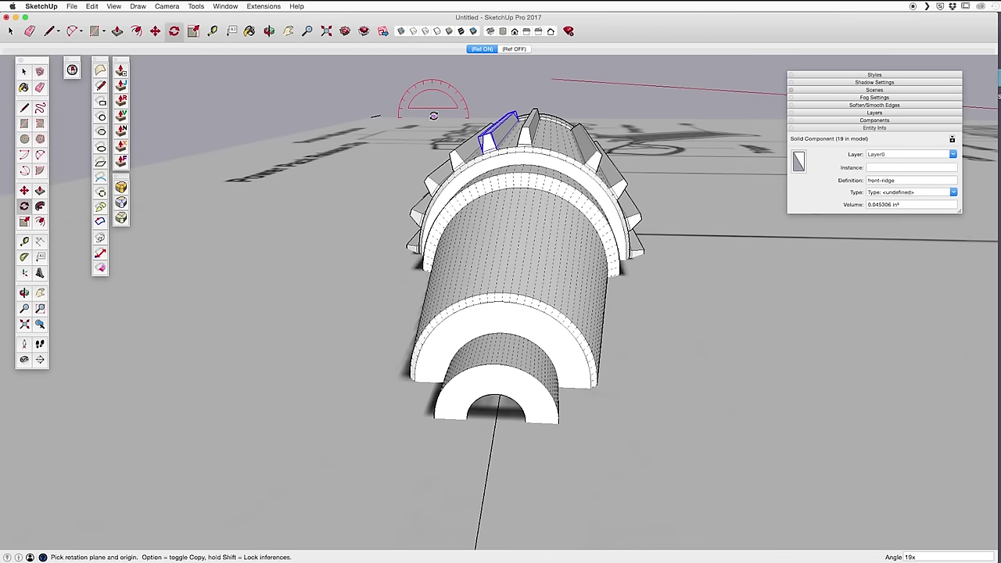
Scale the ridge geometry wider along green inside the component
key("space")
middle_click_drag(558, 219, 592, 163)
double_click(449, 209)
left_click(448, 209)
key("s")
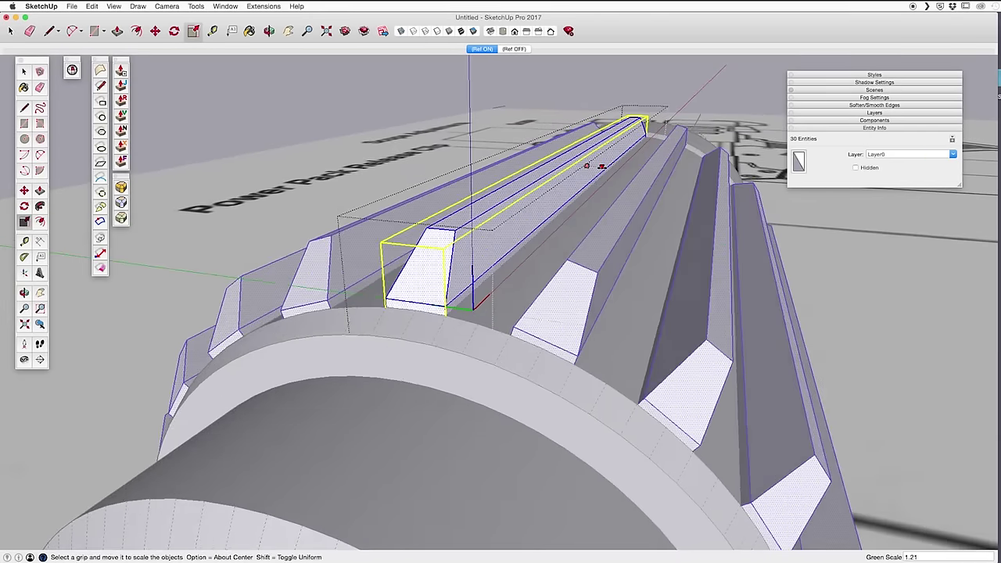
left_click_drag(602, 167, 606, 166)
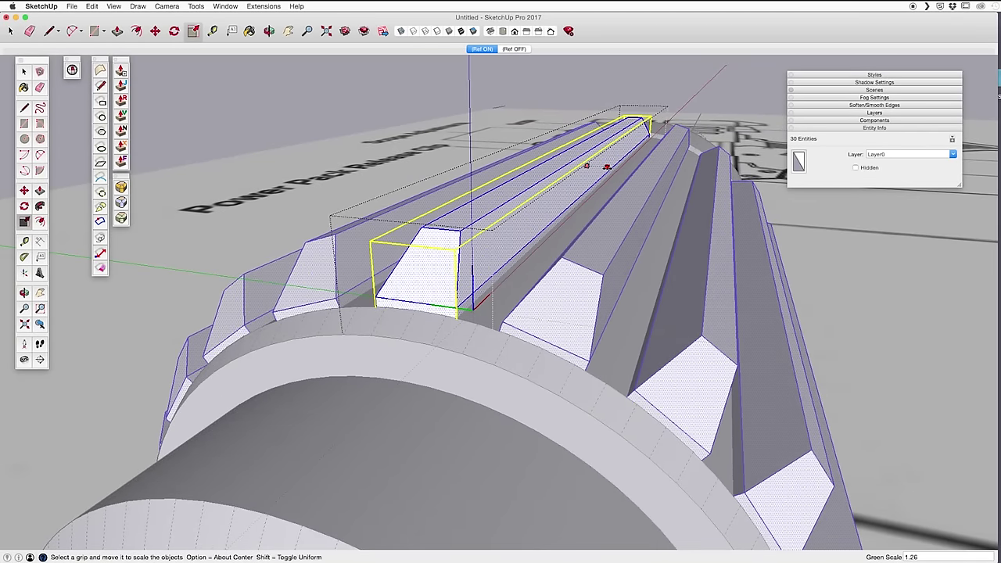
left_click_drag(606, 166, 573, 354)
key("space")
left_click(586, 157)
Select all the ridge copies from a low side view
key("z")
middle_click_drag(573, 354, 469, 375)
key("space")
key("space")
left_click(449, 250)
mouse_move(449, 250)
middle_mouse_down()
mouse_move(503, 277)
mouse_move(454, 235)
middle_mouse_up()
left_click(93, 6)
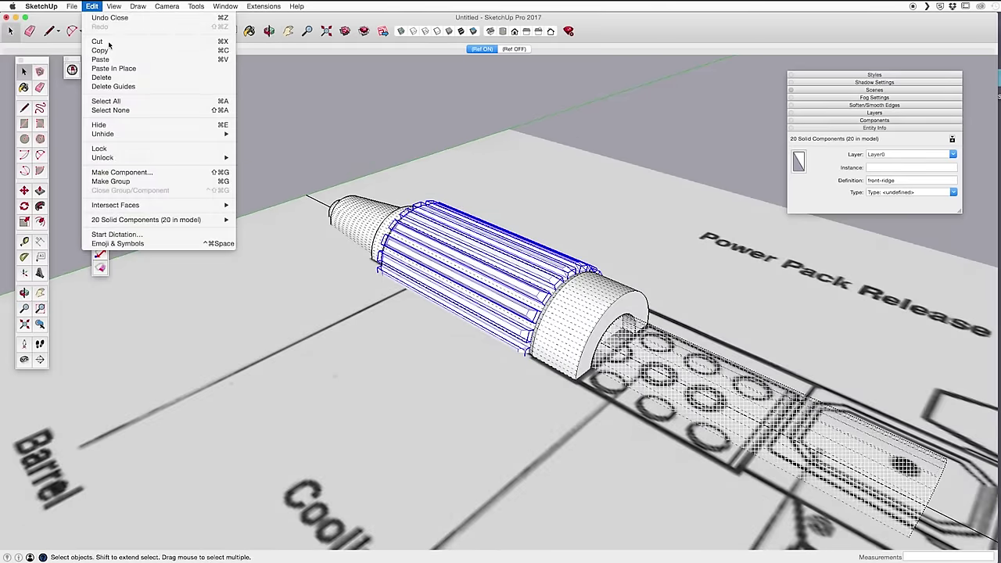
Cut the ridges and paste them back in place inside Front
left_click(107, 42)
left_click(92, 6)
left_click(107, 74)
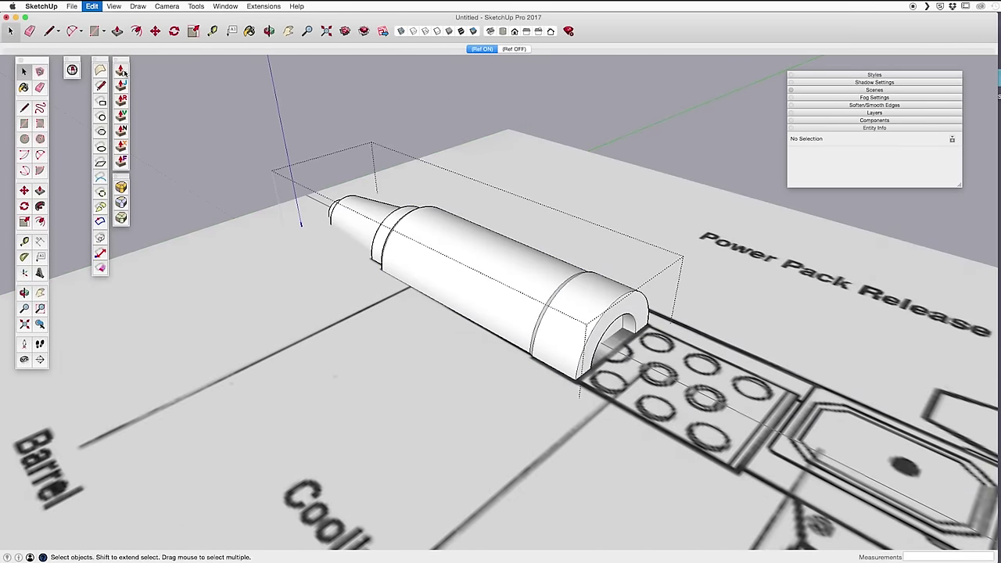
middle_click_drag(469, 234, 498, 240)
Paste a copy of the Front part beside the sheet and scale it by 10
scroll(498, 241, "down", 10)
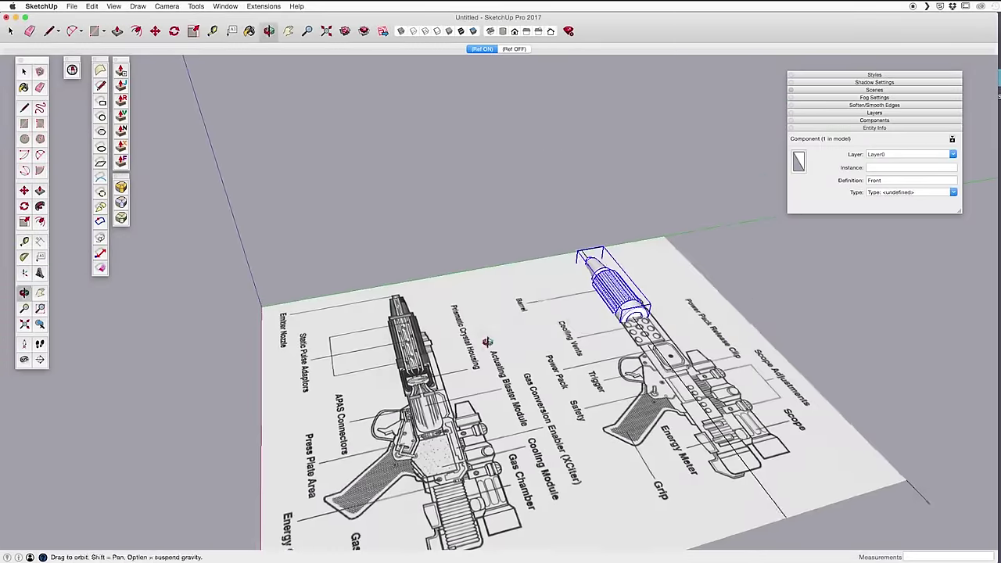
key("super+v")
scroll(201, 362, "up", 5)
left_click(108, 385)
middle_click_drag(148, 375, 346, 308, "shift")
key("s")
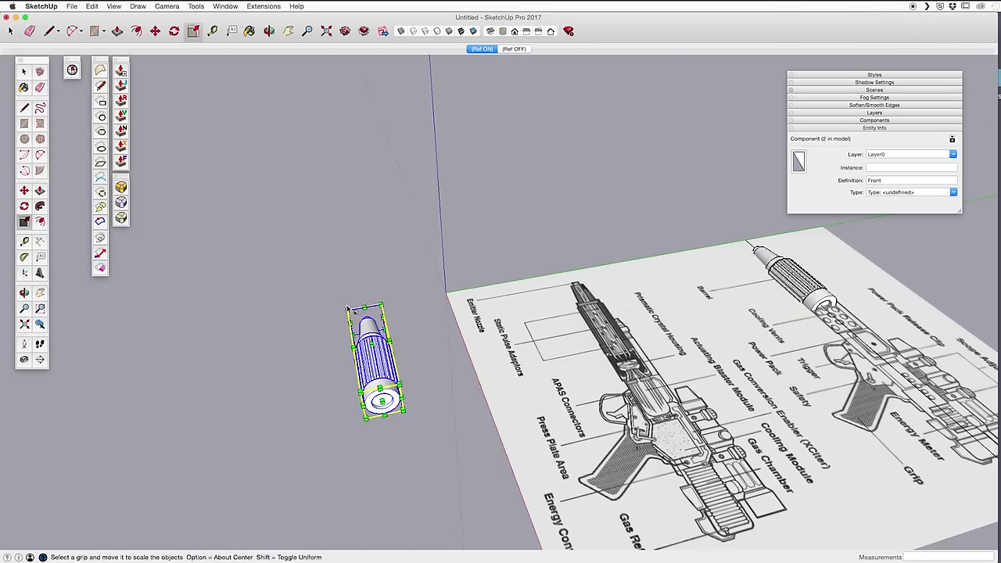
left_click_drag(346, 308, 240, 165)
type("10")
key("Return")
scroll(239, 177, "down", 3)
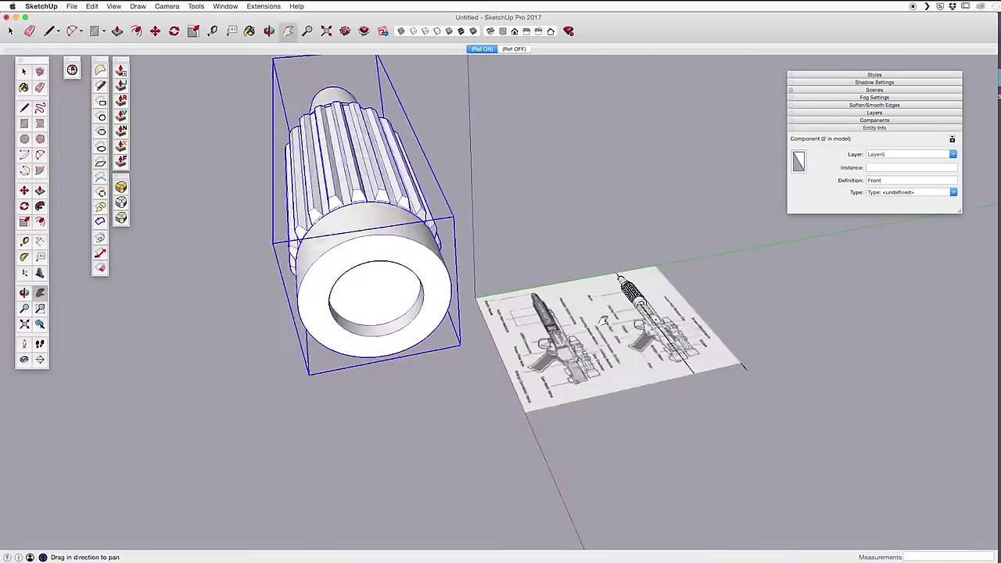
middle_click_drag(239, 177, 473, 223)
Open the enlarged copy, select all its geometry, and explode the nested pieces
key("space")
double_click(469, 246)
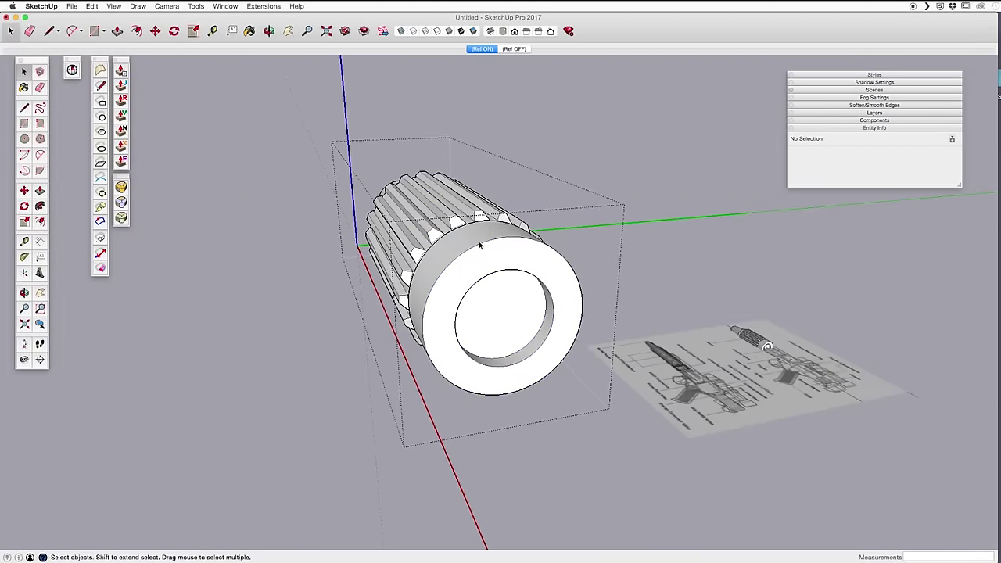
key("super+a")
right_click(396, 195)
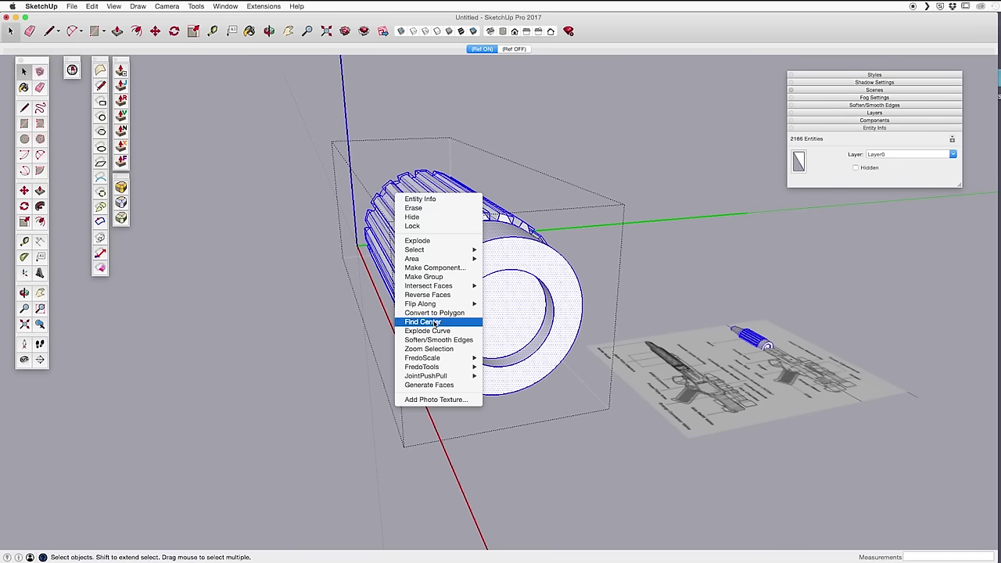
key("Escape")
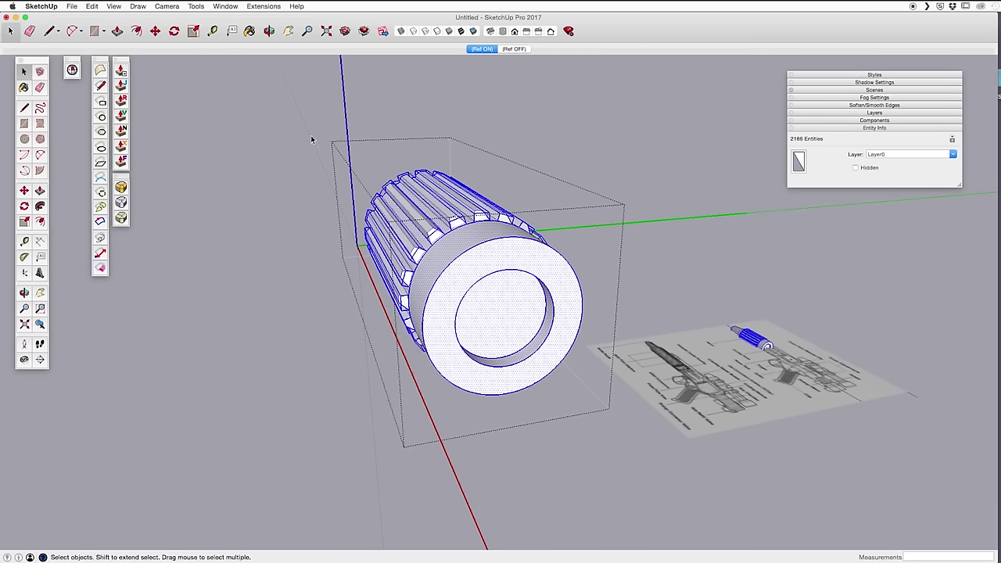
left_click(92, 6)
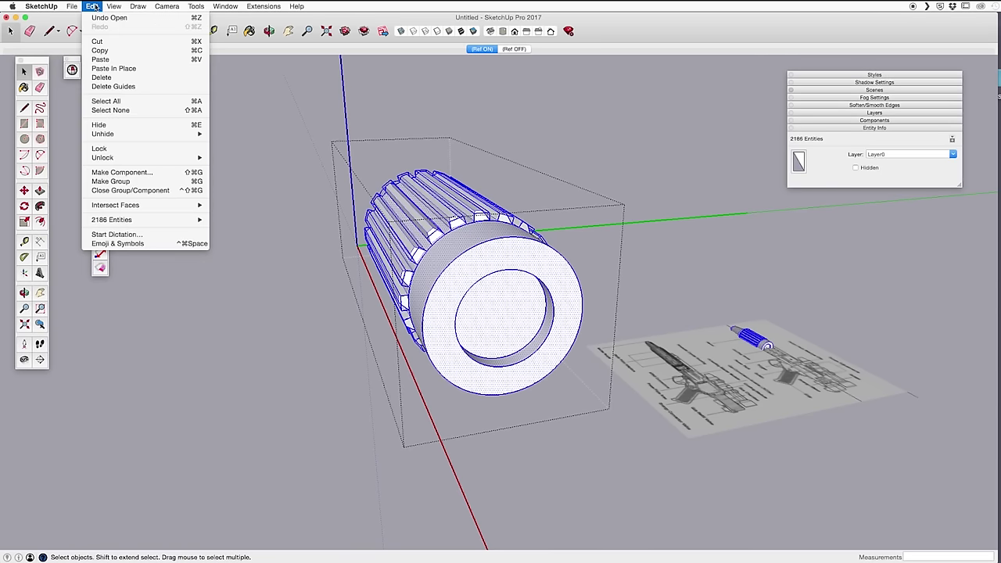
right_click(451, 219)
left_click(485, 265)
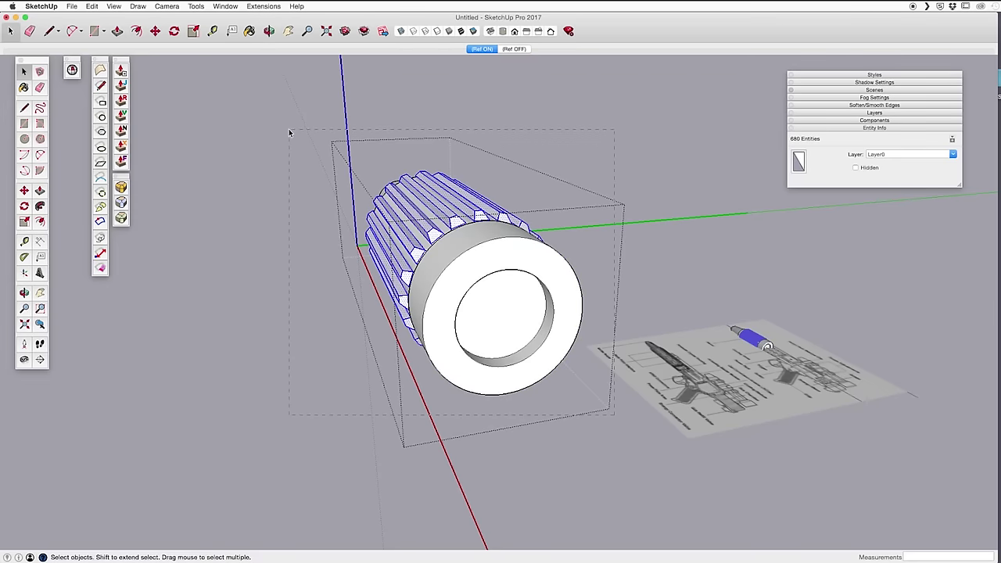
Intersect all the part's faces with the model so the ridges merge with the cylinder
left_click_drag(289, 133, 289, 133)
right_click(479, 233)
left_click(594, 315)
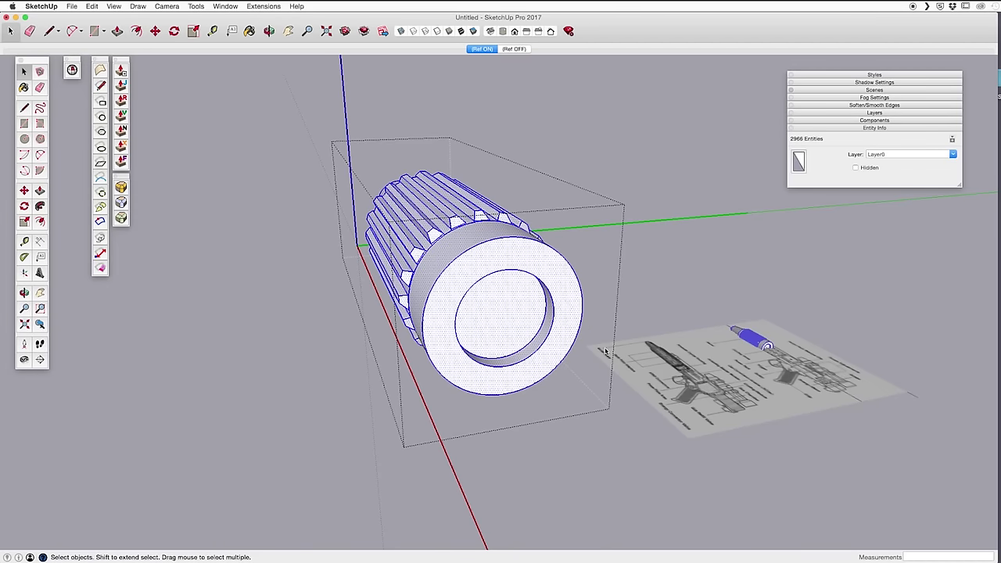
left_click_drag(623, 405, 352, 147)
right_click(426, 216)
mouse_move(515, 300)
left_click(544, 316)
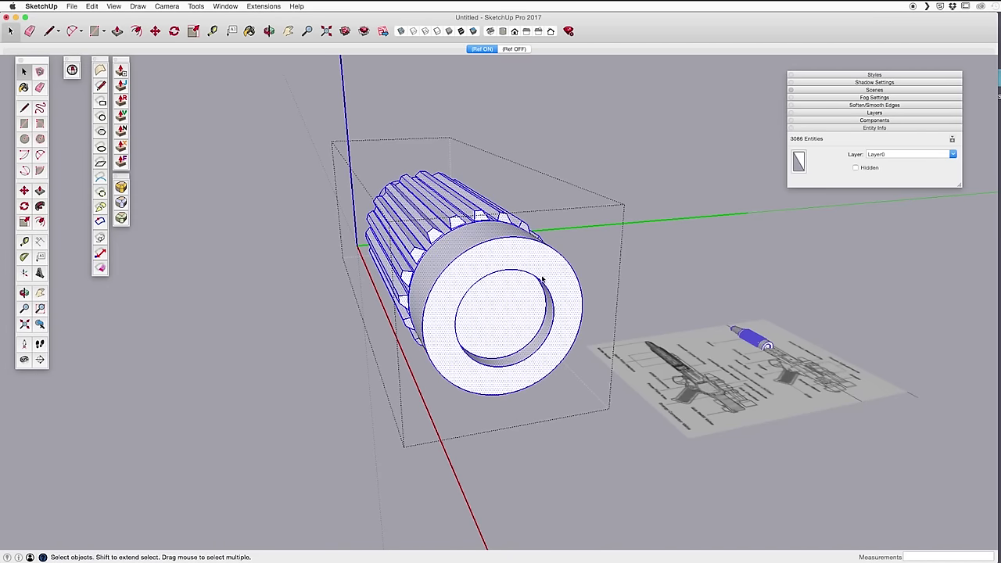
left_click(605, 254)
middle_click_drag(605, 254, 860, 357)
left_click(511, 303)
key("Delete")
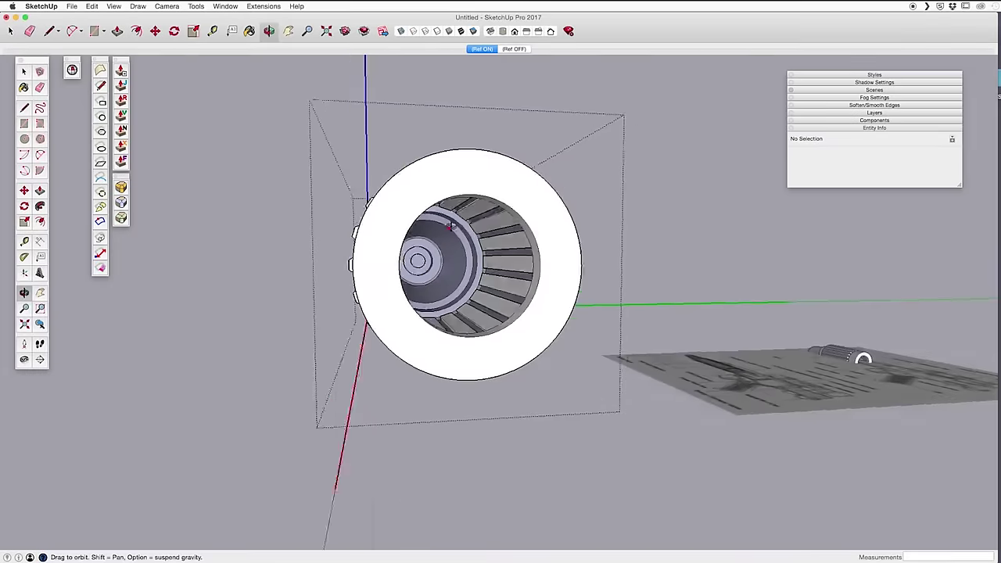
scroll(514, 163, "up", 10)
left_click(510, 206)
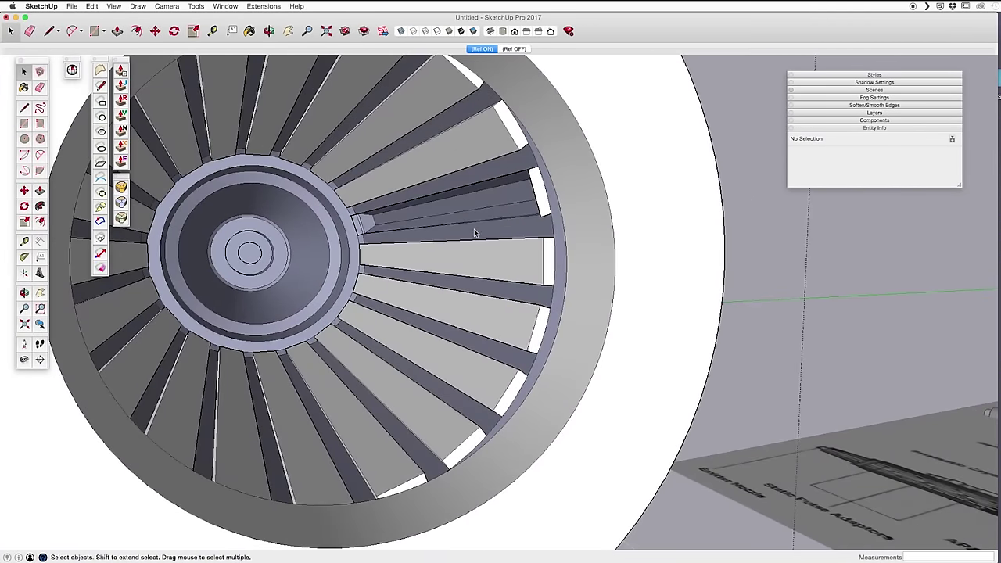
middle_click_drag(473, 228, 280, 259)
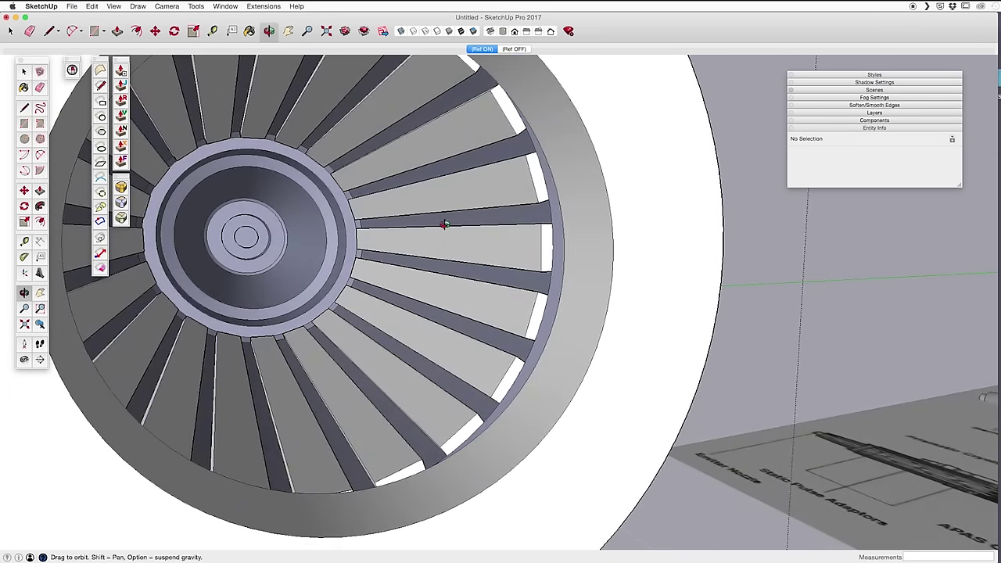
key("z")
scroll(469, 235, "down", 10)
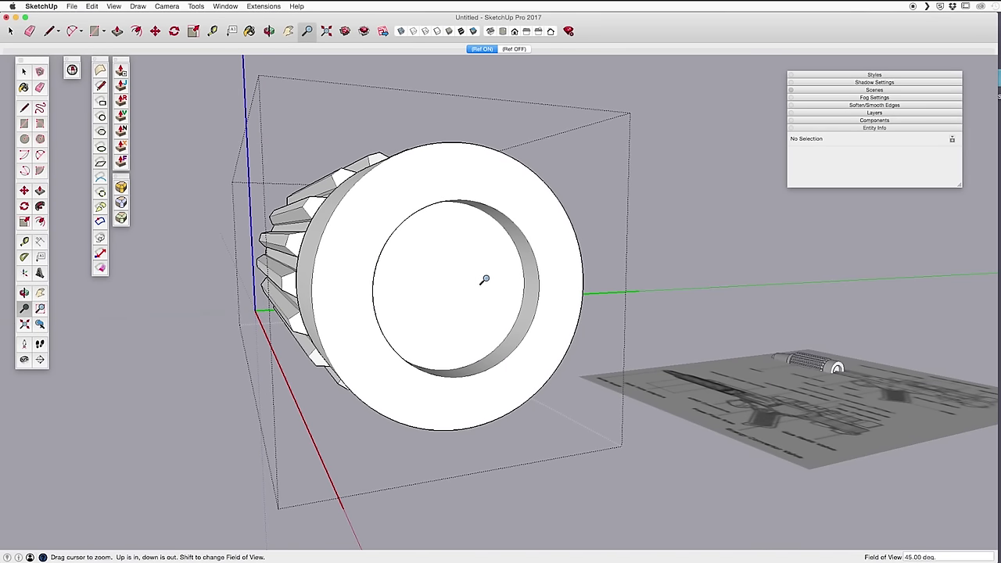
middle_click_drag(476, 279, 530, 283)
key("space")
left_click(532, 287)
left_click(515, 244)
middle_click_drag(514, 245, 581, 310, "shift")
scroll(548, 375, "up", 5)
middle_click_drag(547, 375, 364, 310)
key("space")
left_click(444, 268)
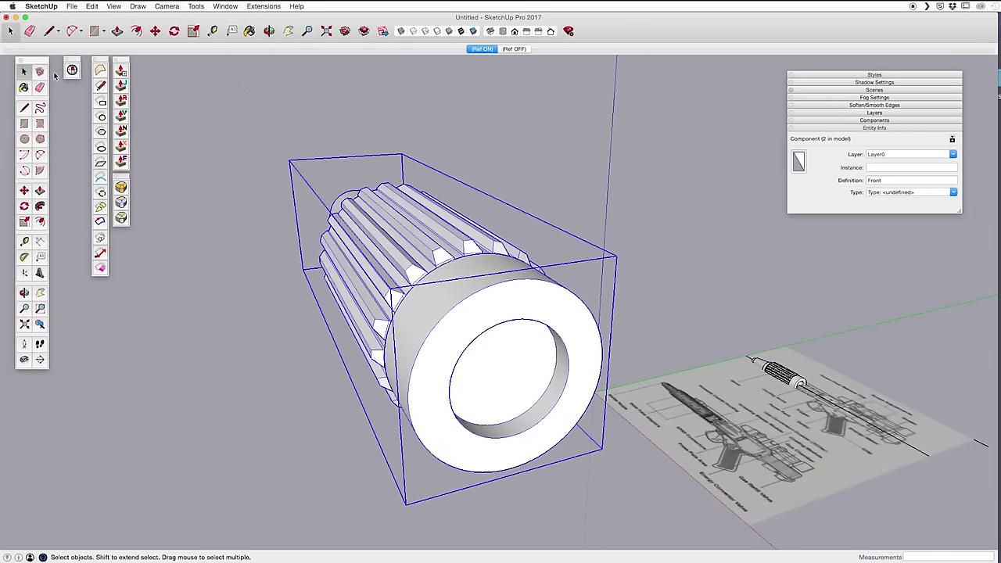
Run Solid Inspector² on the Front component, remove 180 internal faces, and recheck for No Errors
left_click(174, 106)
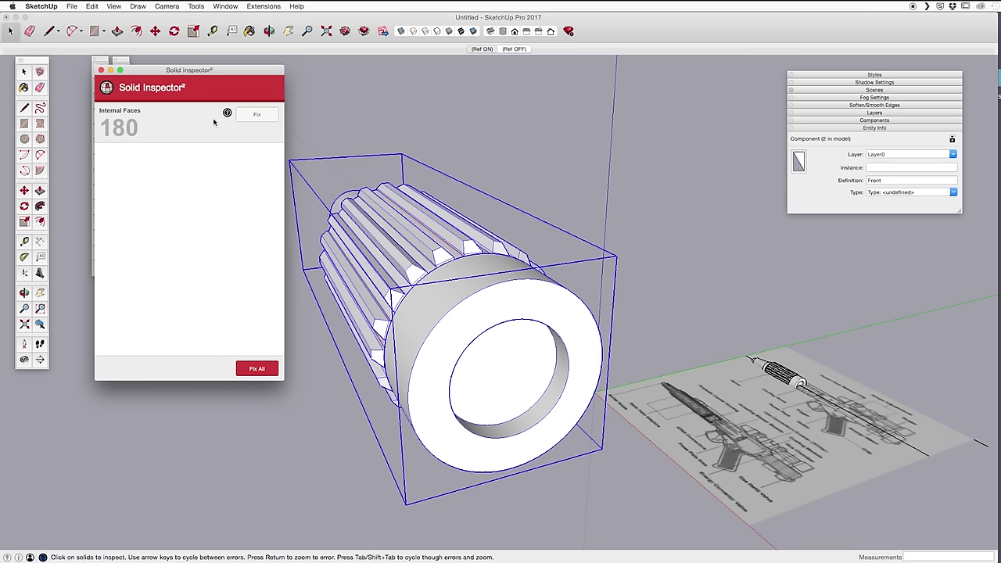
left_click(101, 71)
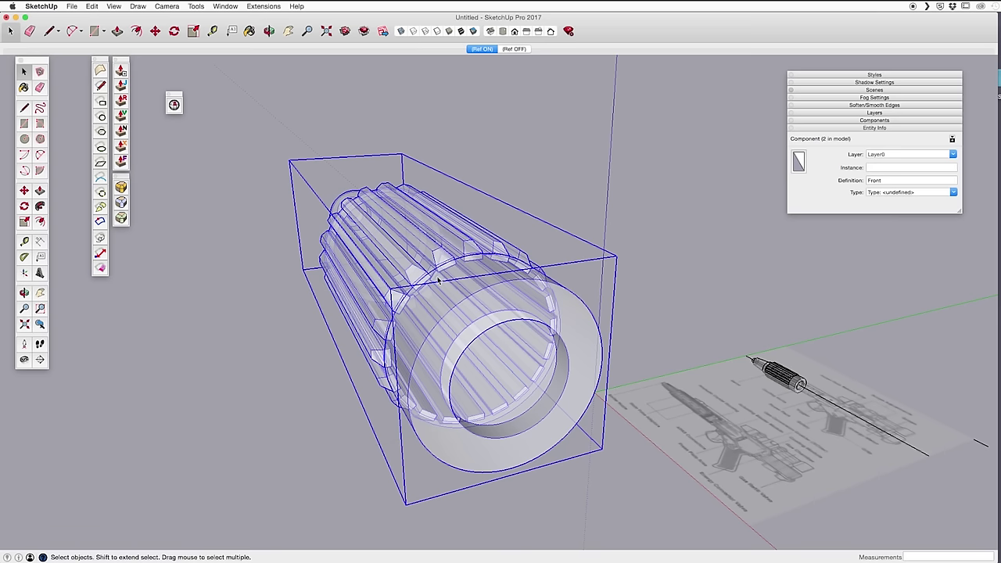
left_click(174, 104)
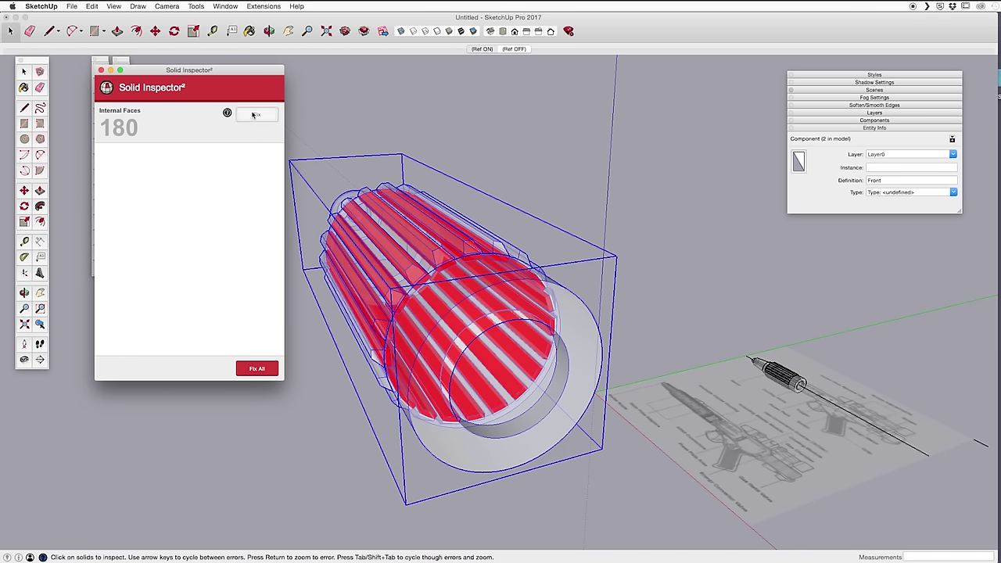
left_click(101, 72)
Orbit into the Front component to inspect the bore, then exit editing
key("o")
left_click_drag(398, 250, 539, 273)
key("space")
double_click(503, 336)
key("z")
key("o")
key("space")
left_click(606, 245)
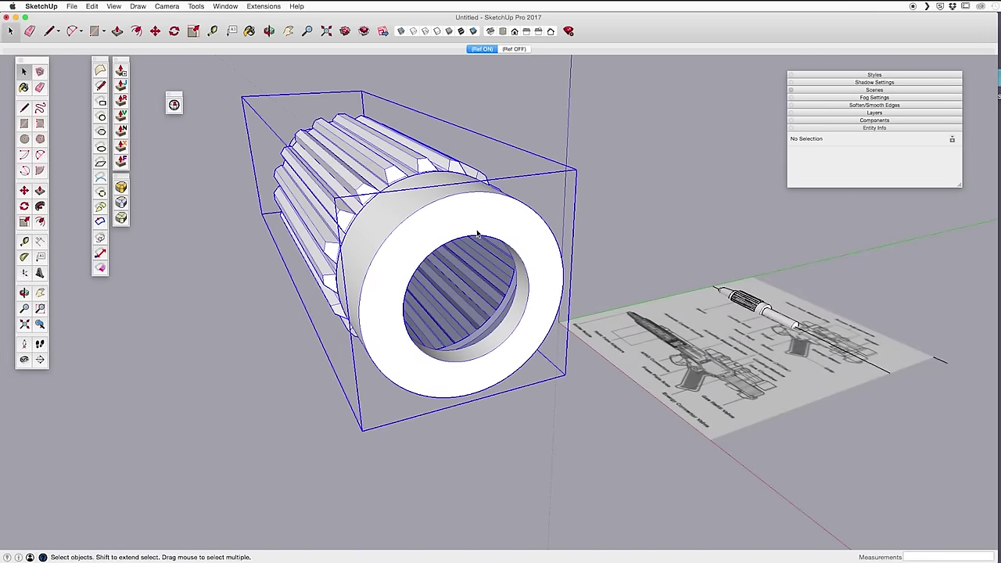
Draw a circle on the blueprint's vent area behind the front piece for the half-cylinder sleeve
left_click(589, 214)
key("h")
left_click_drag(556, 277, 458, 284)
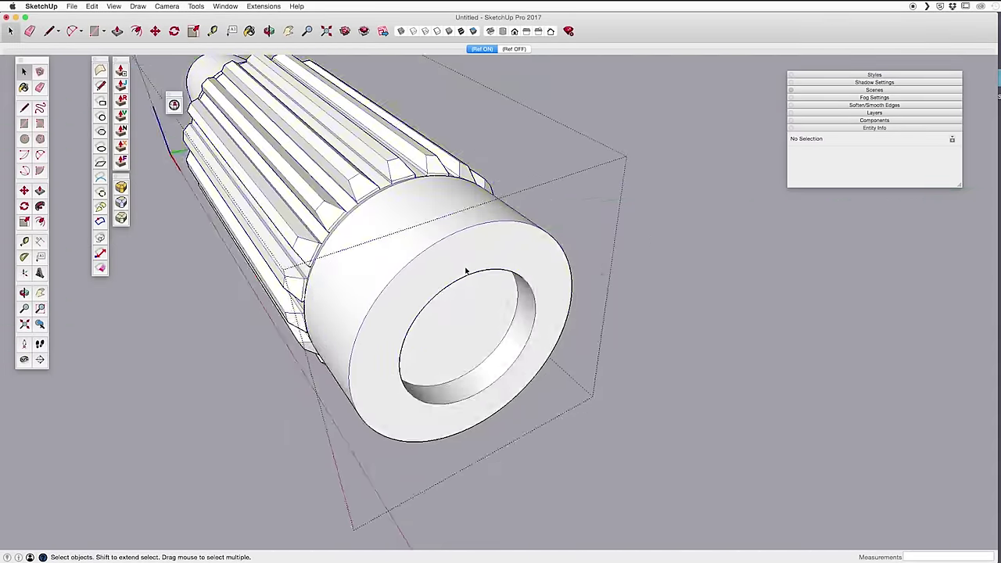
key("o")
left_click_drag(464, 268, 458, 258)
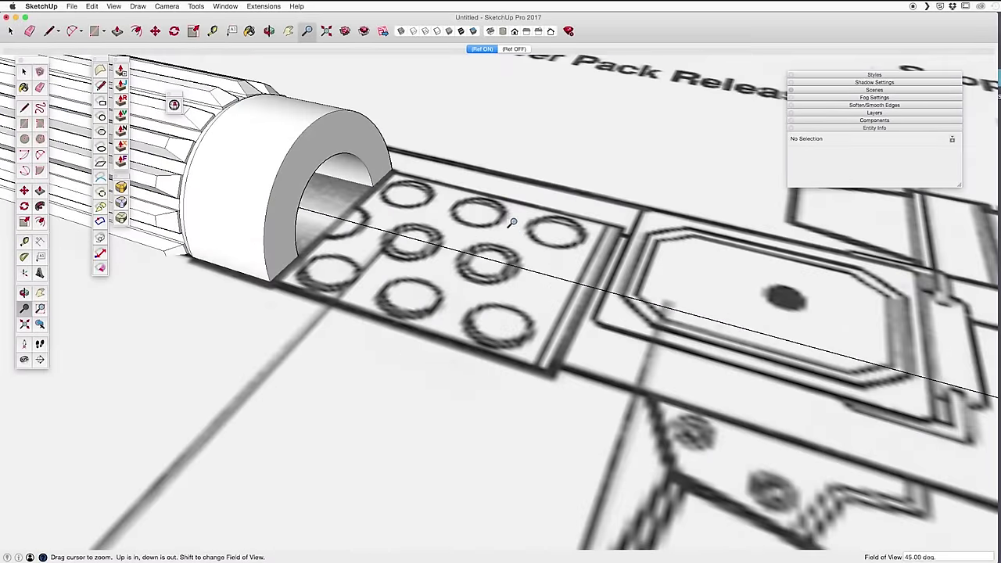
middle_click_drag(532, 234, 476, 303)
key("c")
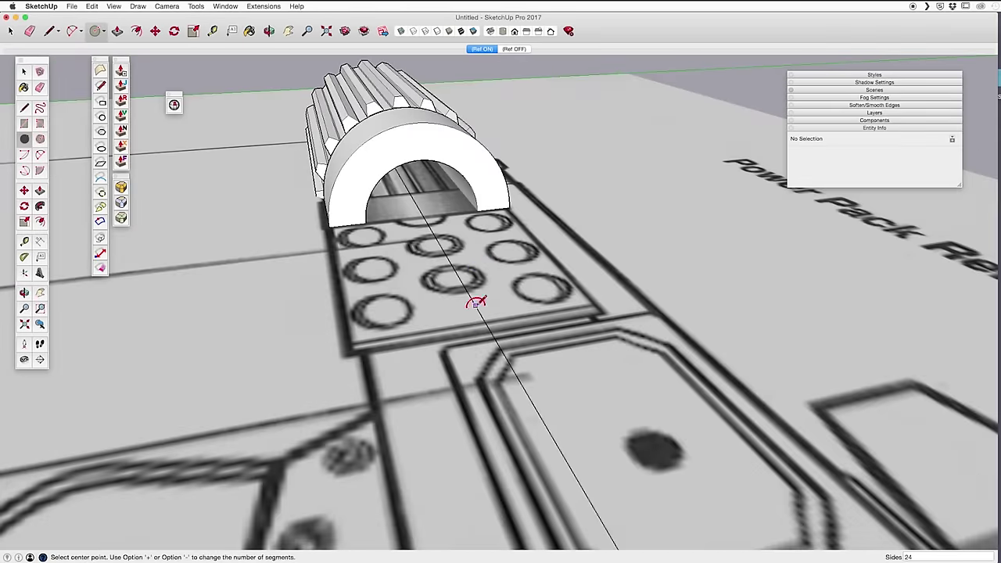
left_click(859, 180)
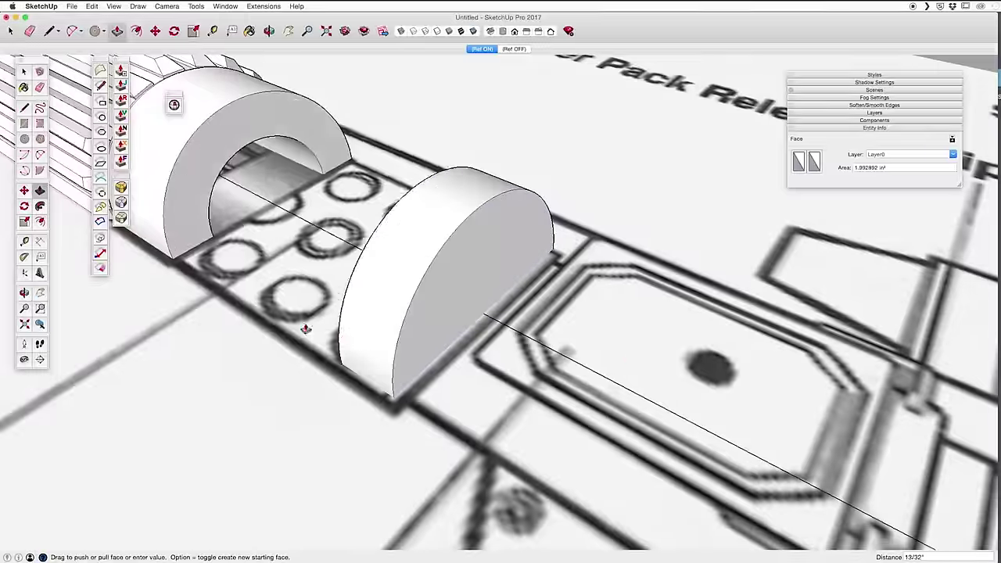
Pull a thin slice from the half-cylinder's end face and scale it down into a lip
middle_click_drag(500, 313, 652, 351)
scroll(652, 351, "up", 5)
left_click(462, 273)
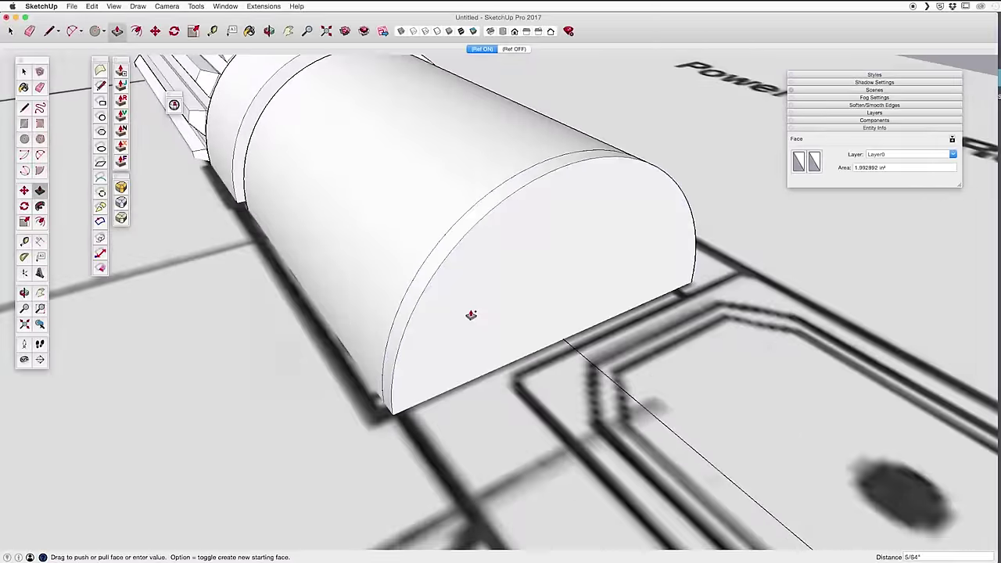
left_click(471, 315)
key("f")
middle_click_drag(400, 377, 485, 408)
scroll(484, 409, "up", 3)
key("s")
left_click_drag(430, 304, 501, 262)
middle_click_drag(419, 245, 304, 176, "shift")
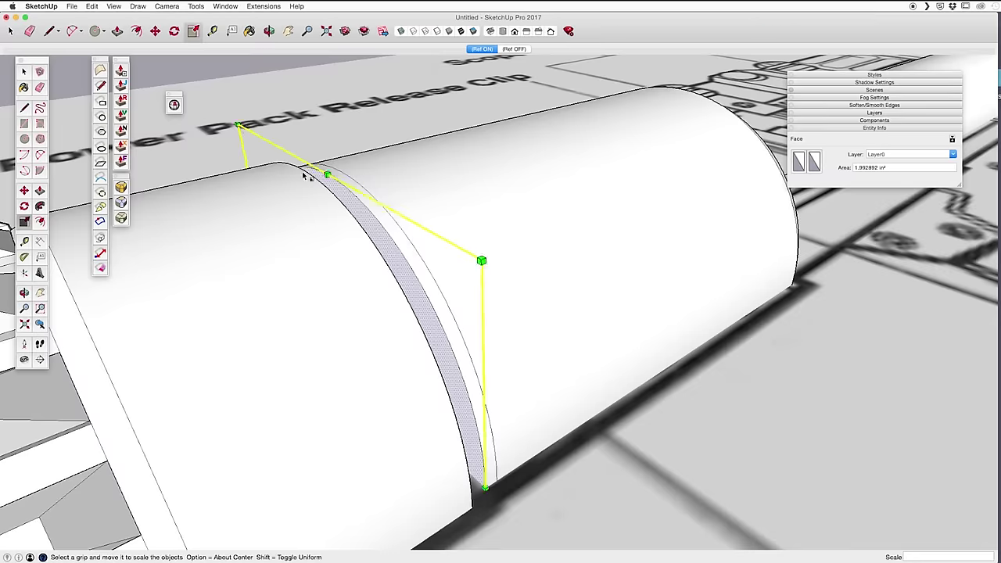
middle_click_drag(472, 276, 610, 286)
Make the half-cylinder group a component named 'cooling vent'
key("space")
left_click(583, 292)
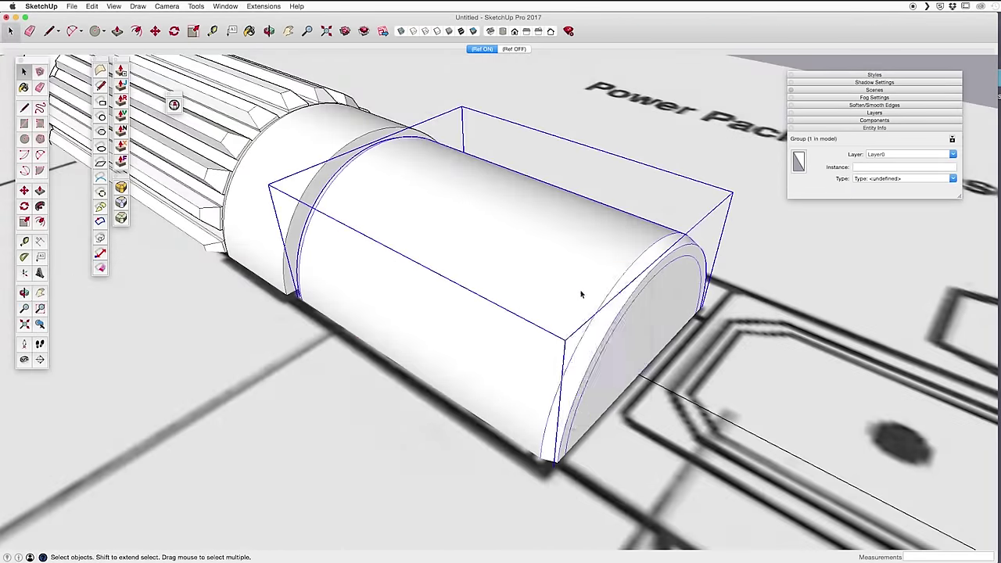
type("gcooling vent")
key("Return")
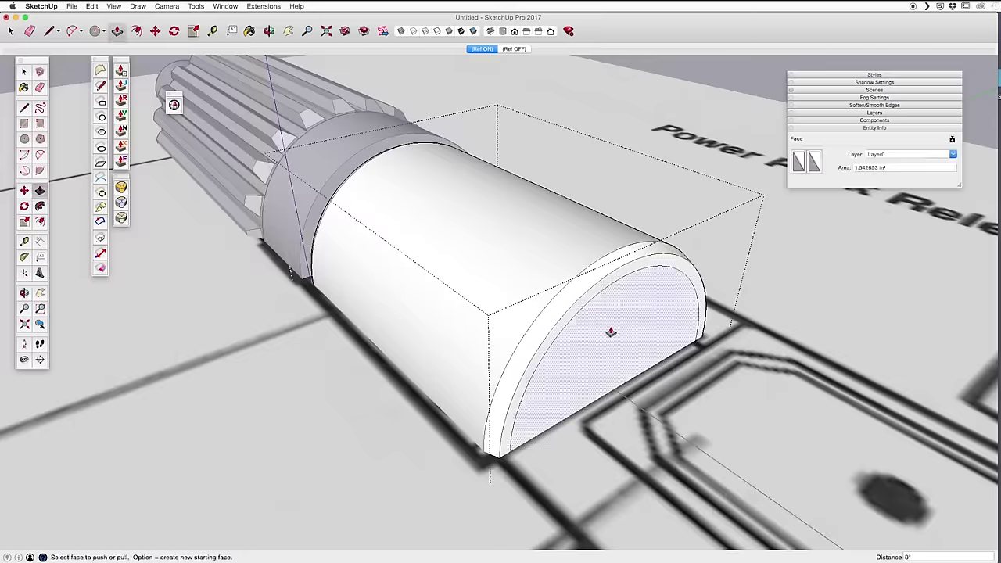
middle_click_drag(605, 330, 547, 266)
In Top view, draw a cylinder and drop it into the first vent hole
key("t")
left_click(685, 300)
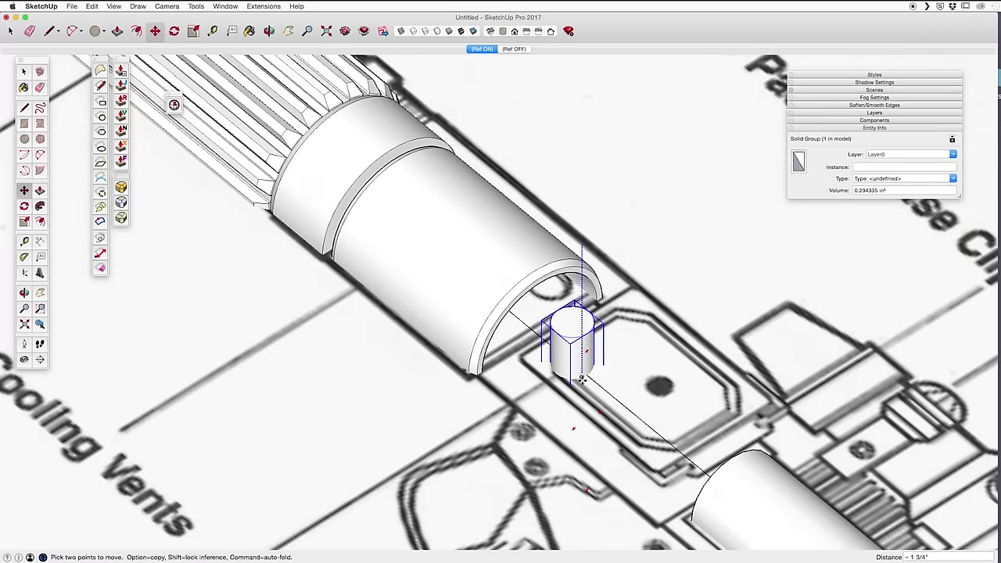
left_click(581, 383)
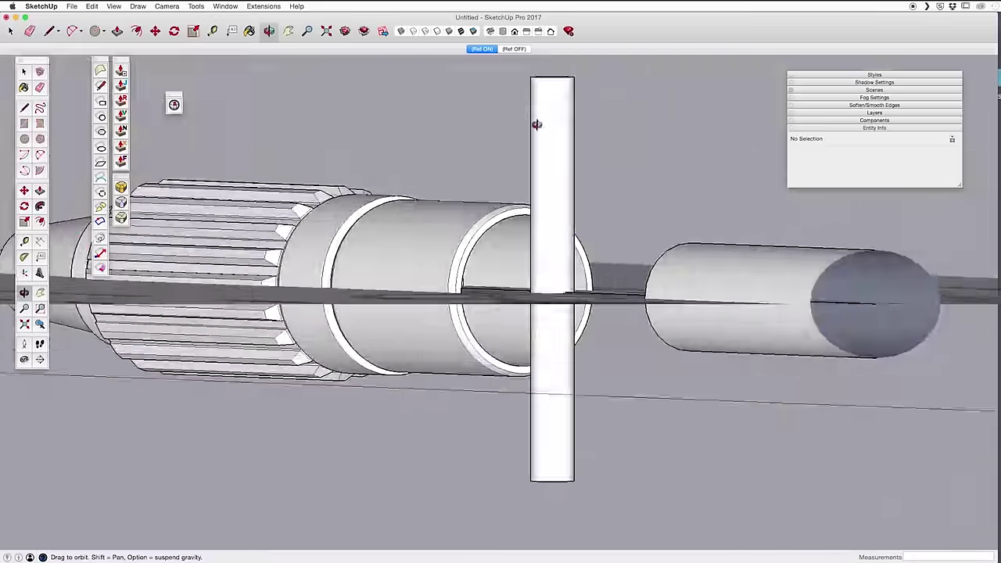
key("t")
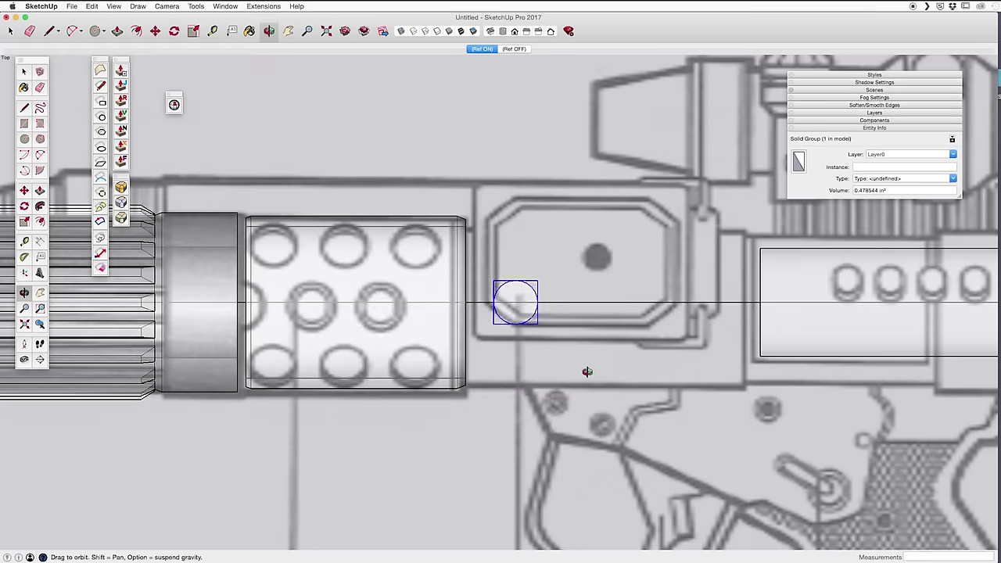
left_click(625, 396)
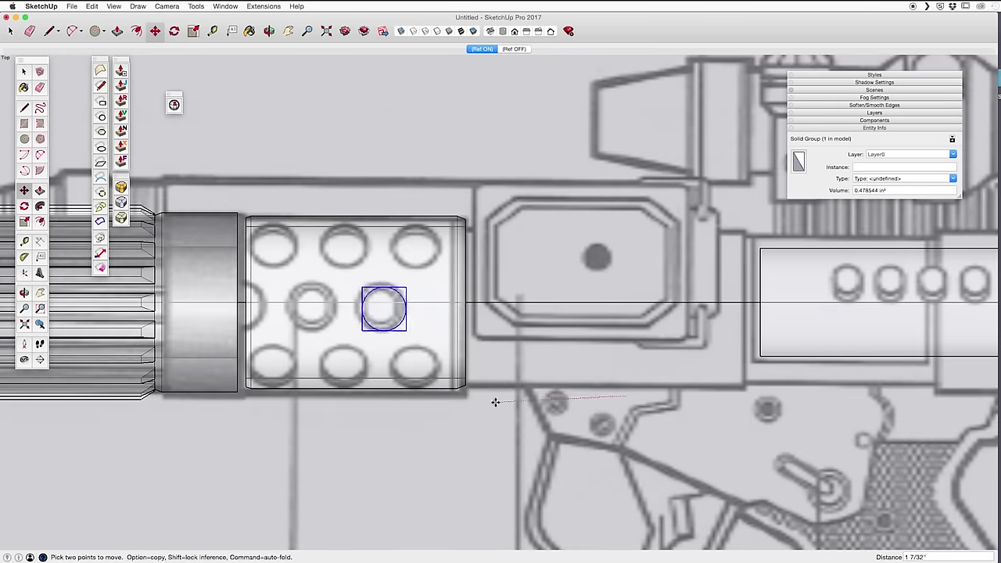
key("z")
left_click_drag(354, 433, 485, 279)
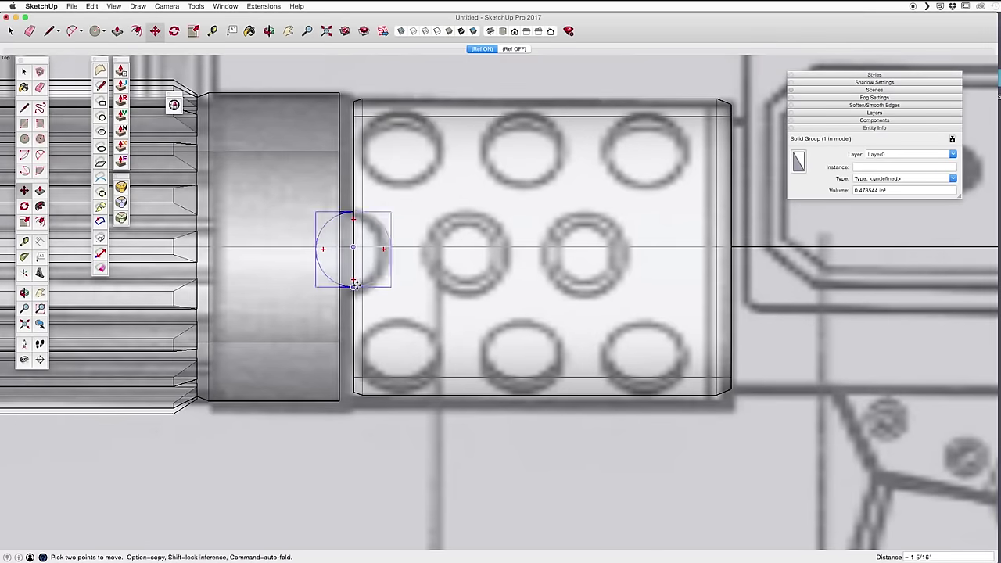
Copy the cylinder along the vent's centreline to make an evenly spaced row of six
left_click(386, 442)
key("alt")
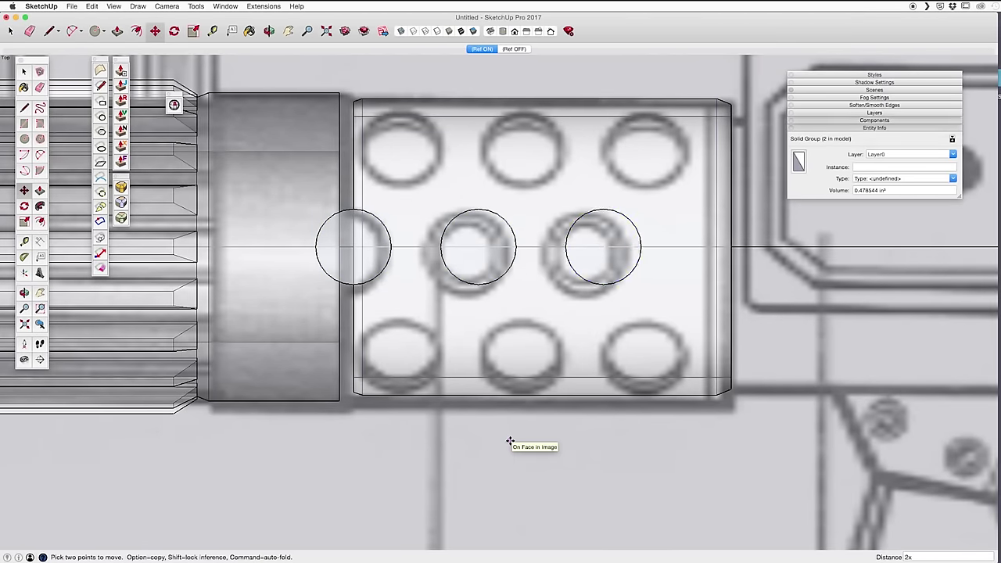
key("space")
left_click(557, 426)
key("alt")
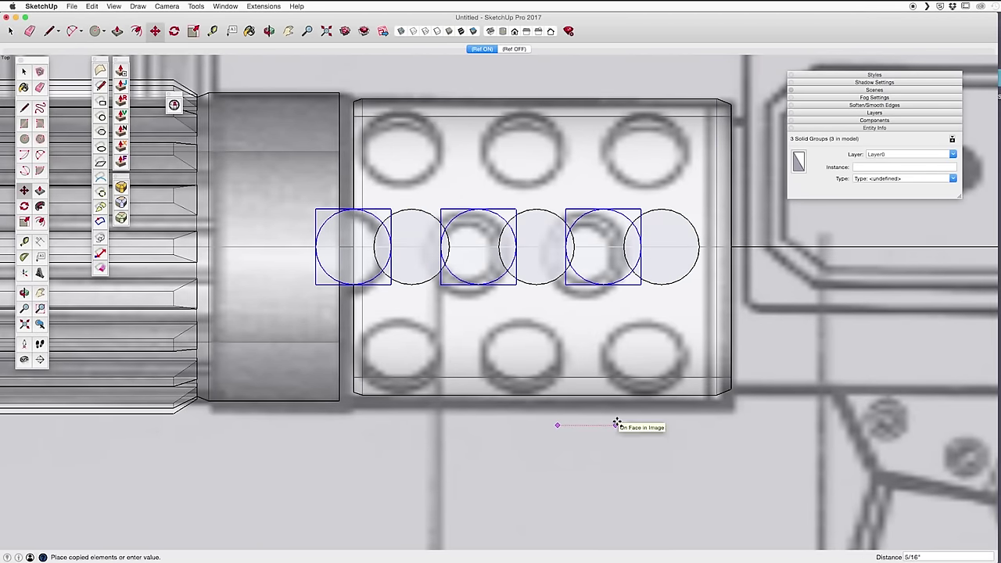
left_click(615, 425)
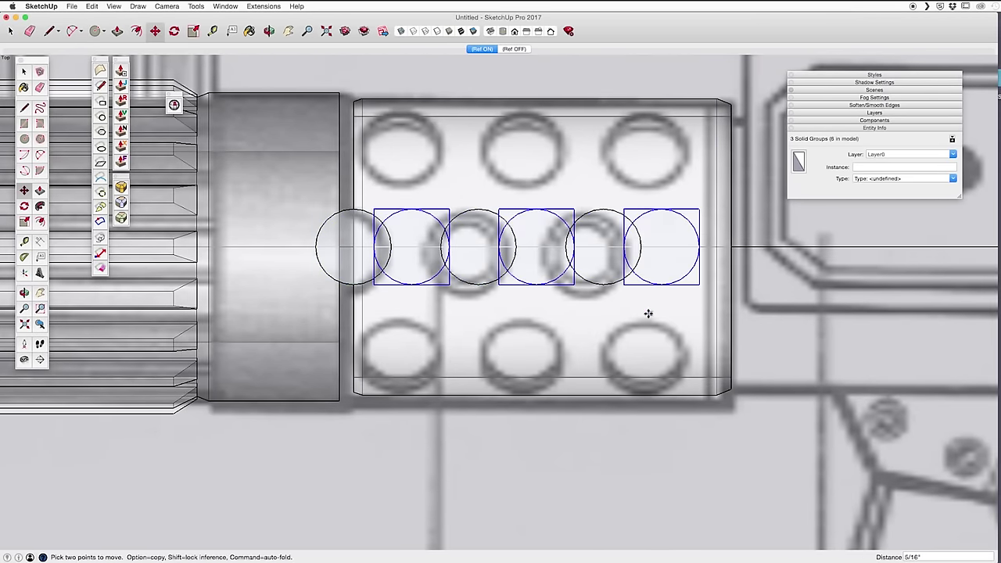
middle_click_drag(648, 314, 525, 297)
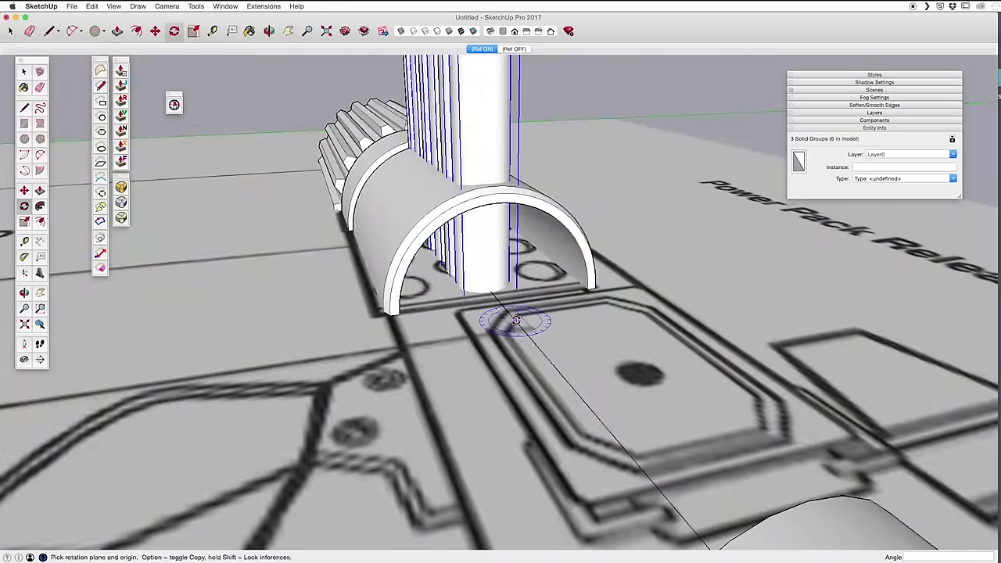
Rotate-copy the cylinder row 90° around the vent axis
left_click(516, 319)
left_click(522, 293)
left_click(512, 291)
middle_click_drag(512, 290, 469, 133)
key("space")
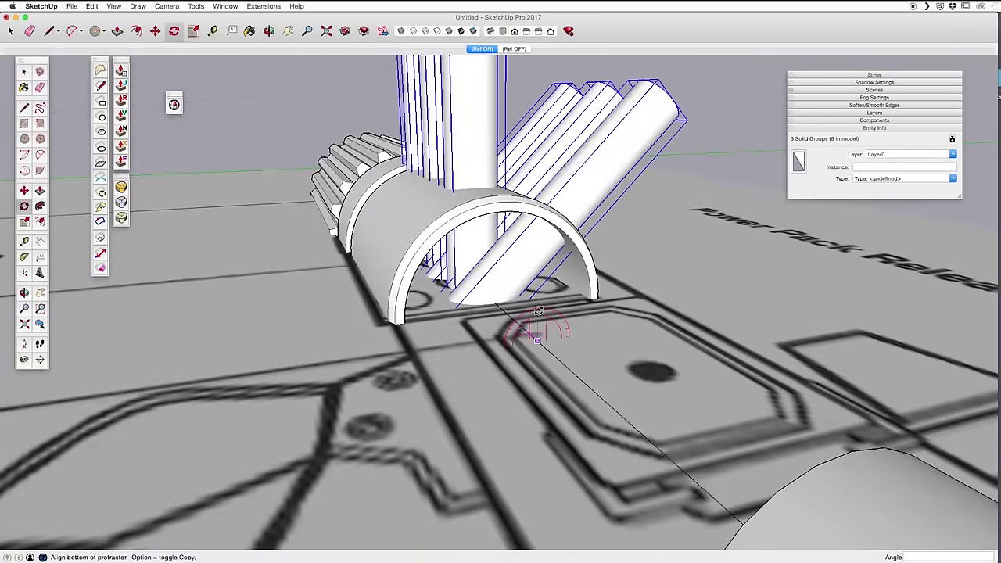
left_click(538, 310)
left_click(559, 318)
middle_click_drag(559, 318, 545, 240)
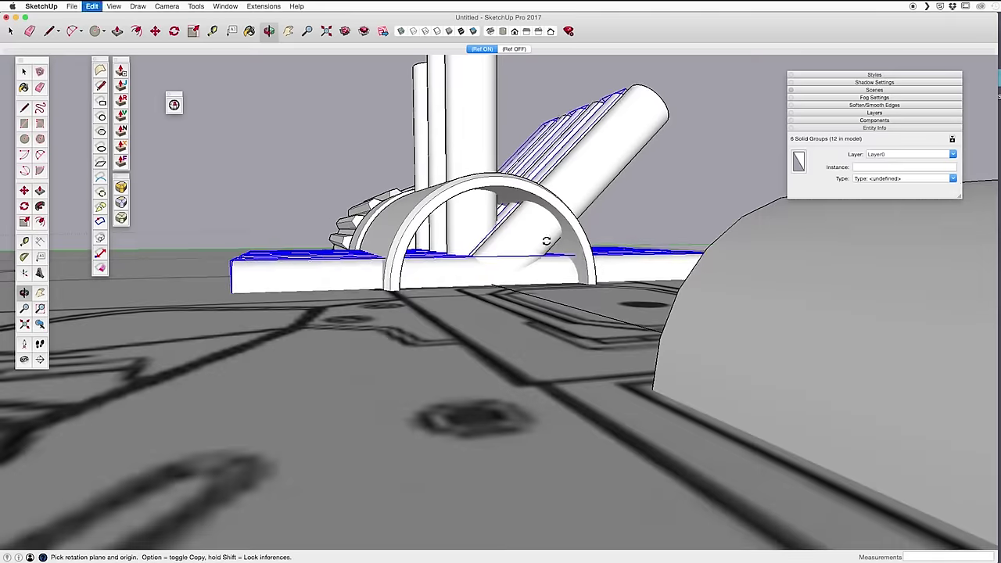
key("super+z")
key("q")
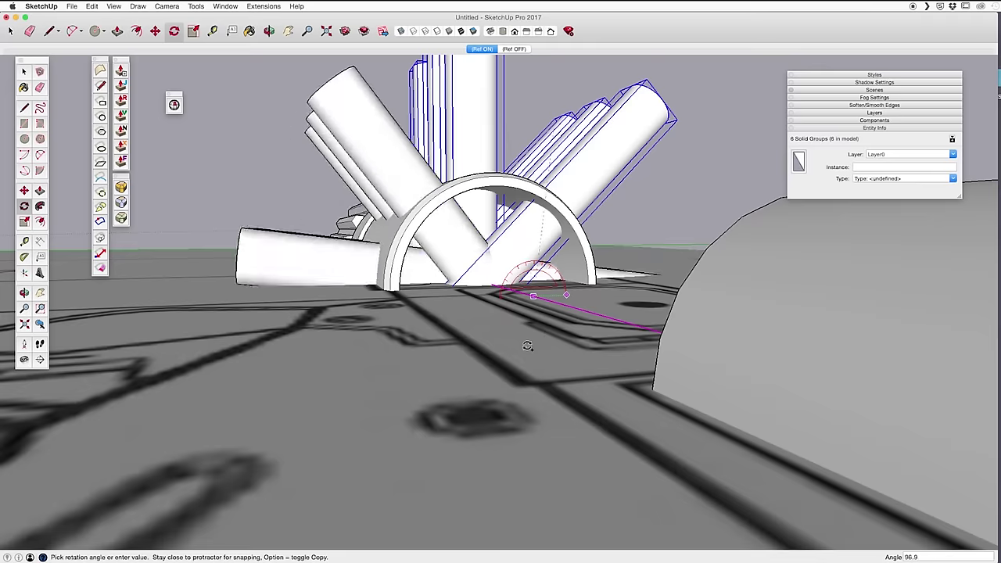
type("90")
key("Return")
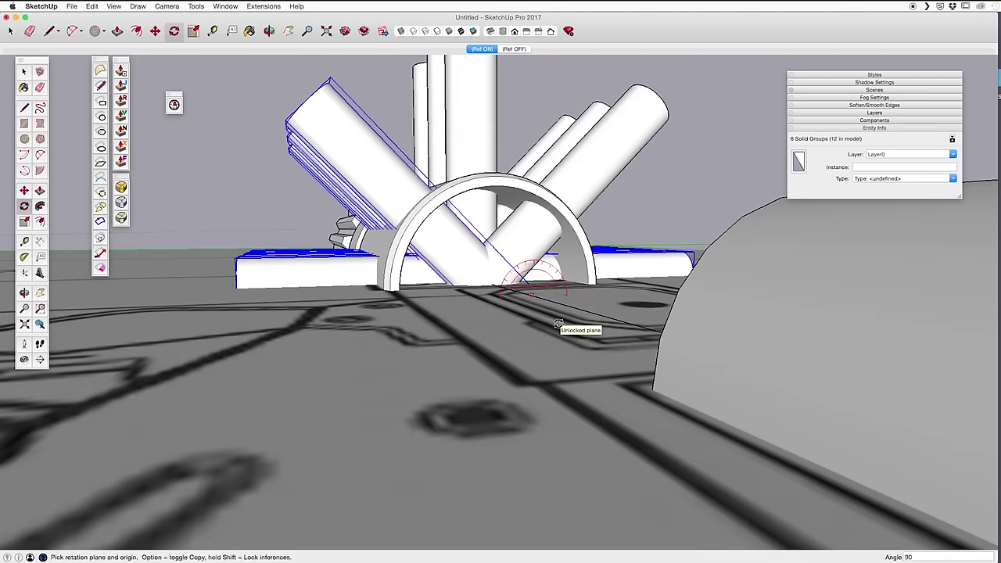
Box-select all twelve cylinder groups
middle_click_drag(558, 325, 594, 235)
key("space")
left_click_drag(577, 233, 443, 162)
middle_click_drag(442, 162, 352, 336)
scroll(496, 286, "down", 5)
scroll(351, 336, "down", 5)
Paste a copy of the cooling vent off-sheet and scale it up
key("ctrl+v")
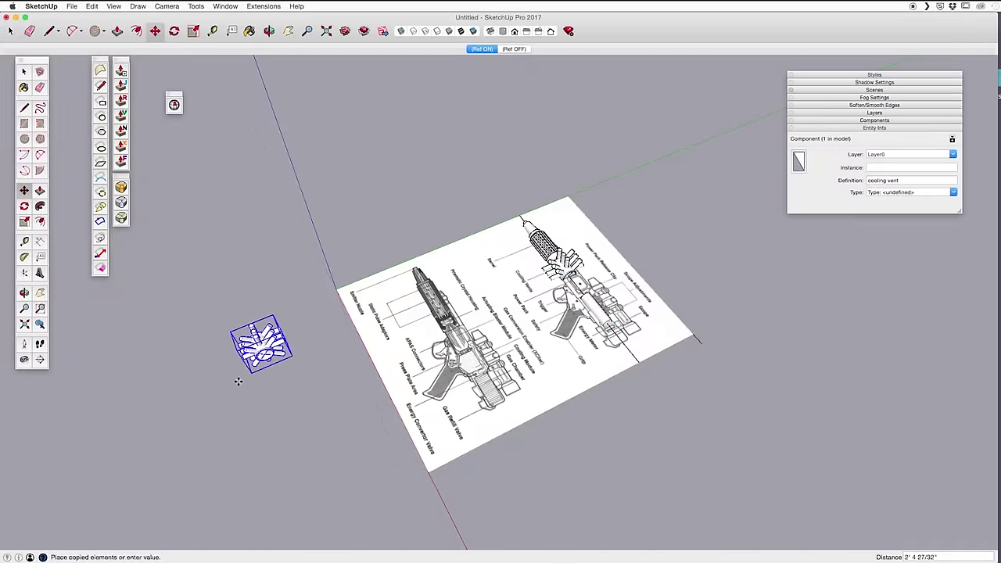
left_click(238, 382)
key("s")
left_click_drag(308, 218, 422, 133)
middle_click_drag(422, 133, 469, 297, "shift")
key("m")
key("space")
Inside the vent copy, select all geometry and intersect it with the model
double_click(275, 122)
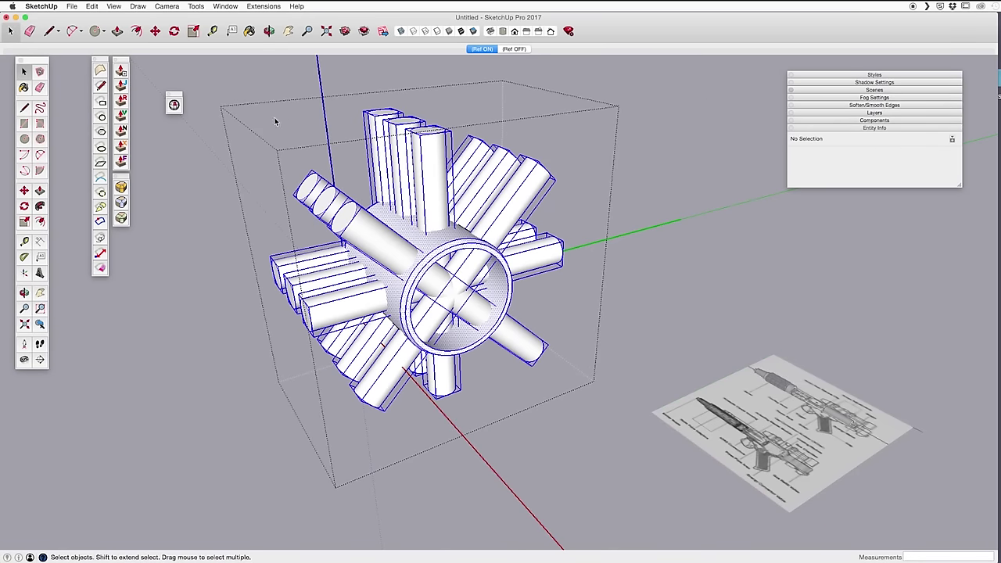
triple_click(435, 227)
right_click(430, 205)
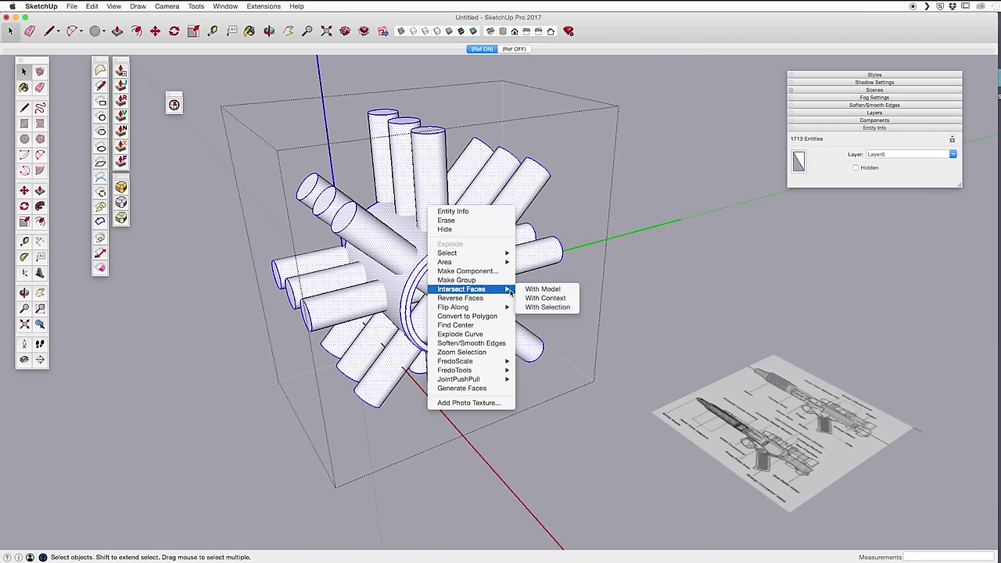
left_click(481, 286)
left_click(550, 294)
triple_click(456, 226)
right_click(455, 225)
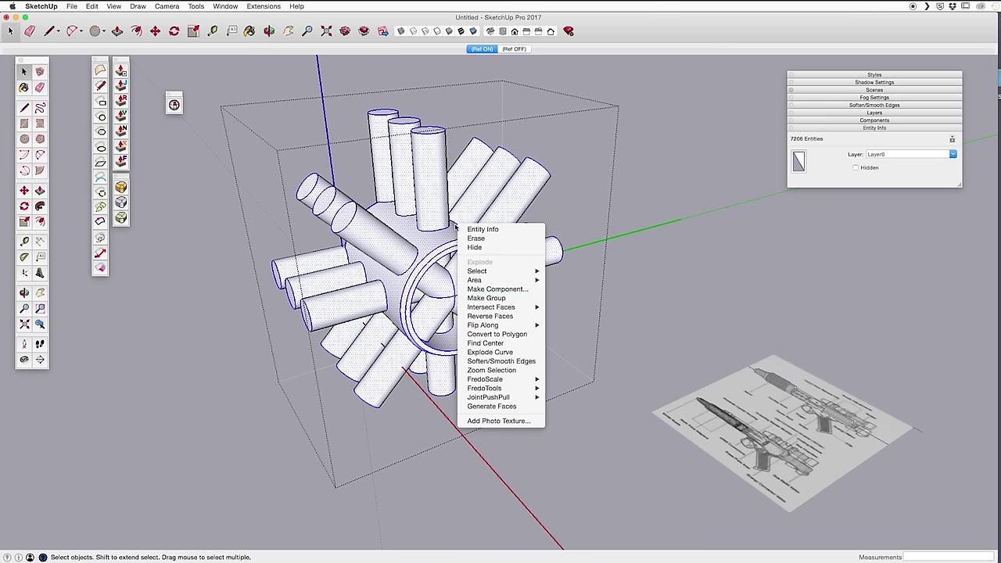
left_click(572, 307)
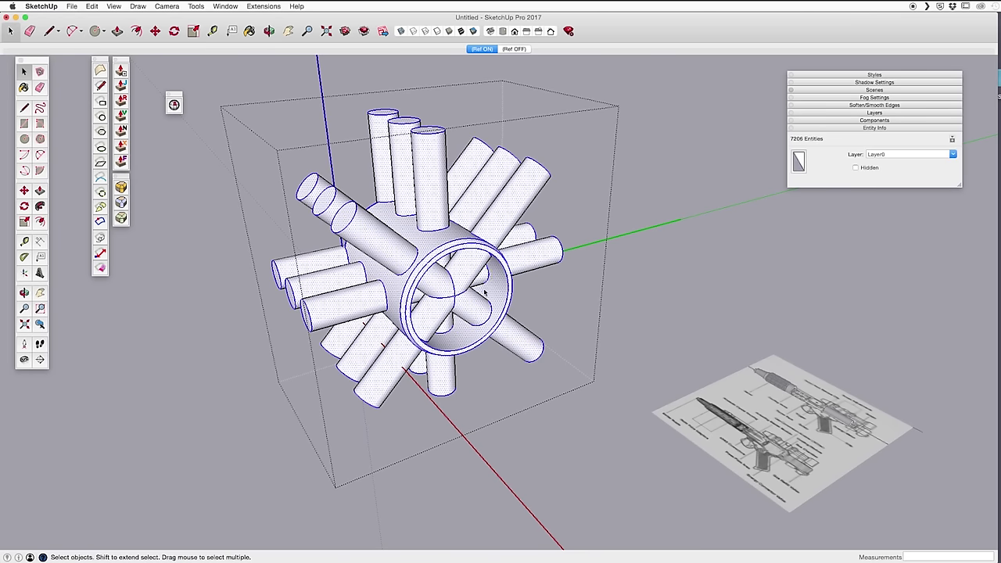
key("o")
left_click_drag(480, 270, 476, 225)
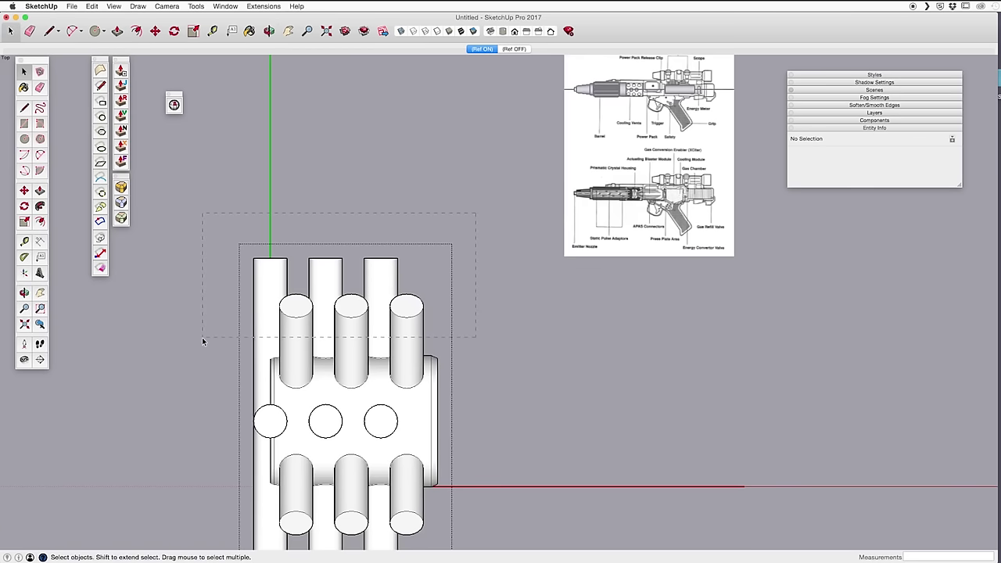
Delete the leftover cutter cylinders and circle faces to open the vent holes
key("h")
left_click_drag(380, 375, 422, 261)
left_click_drag(224, 388, 223, 388)
key("Delete")
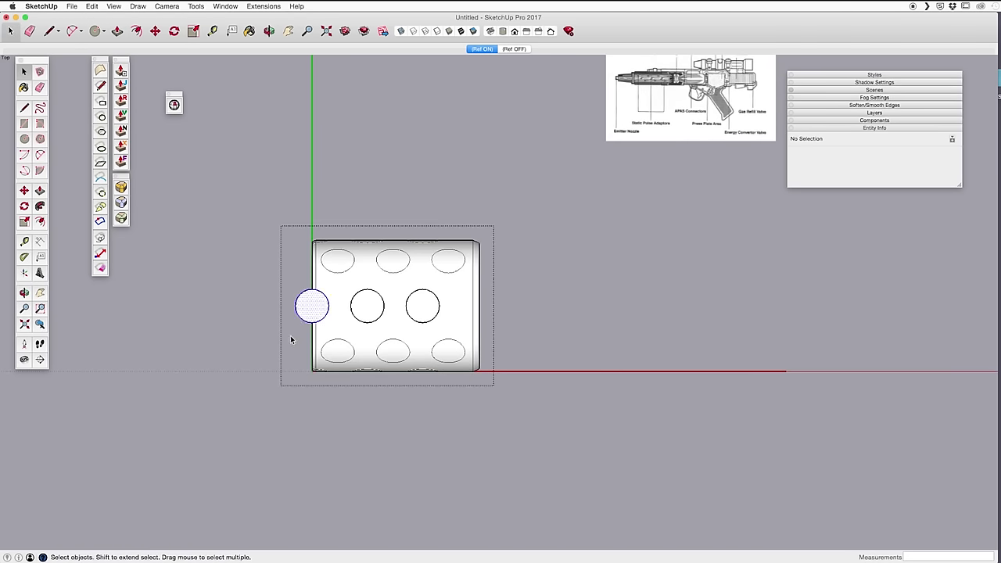
key("super+z")
key("super+z")
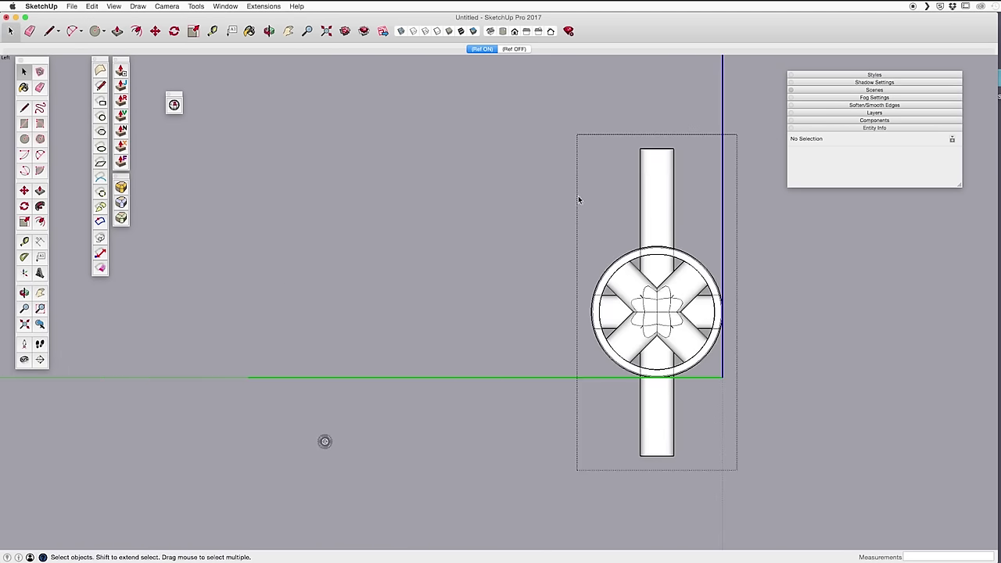
key("super+z")
key("super+z")
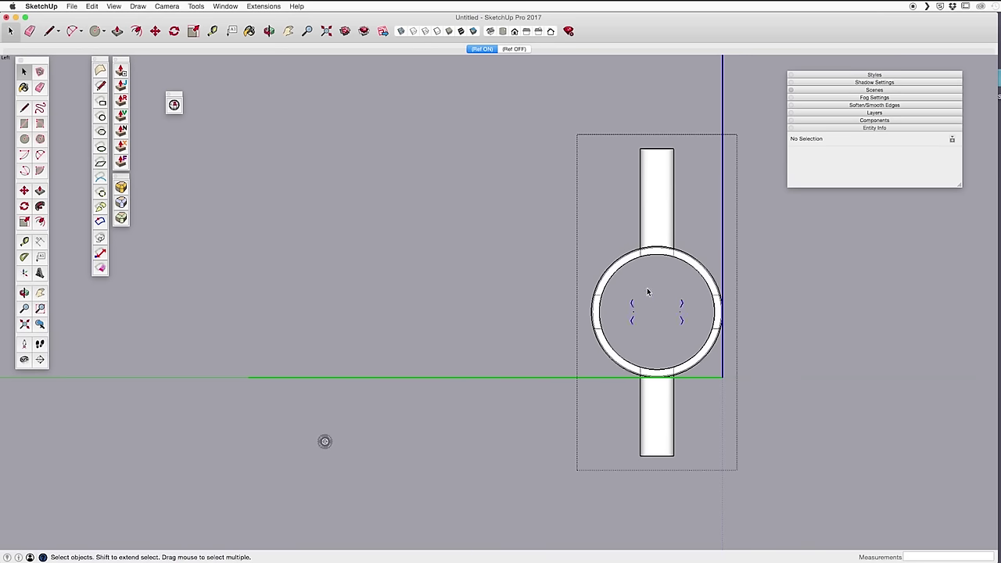
key("super+z")
key("super+z")
key("super+z")
key("super+z")
key("super+z")
key("super+z")
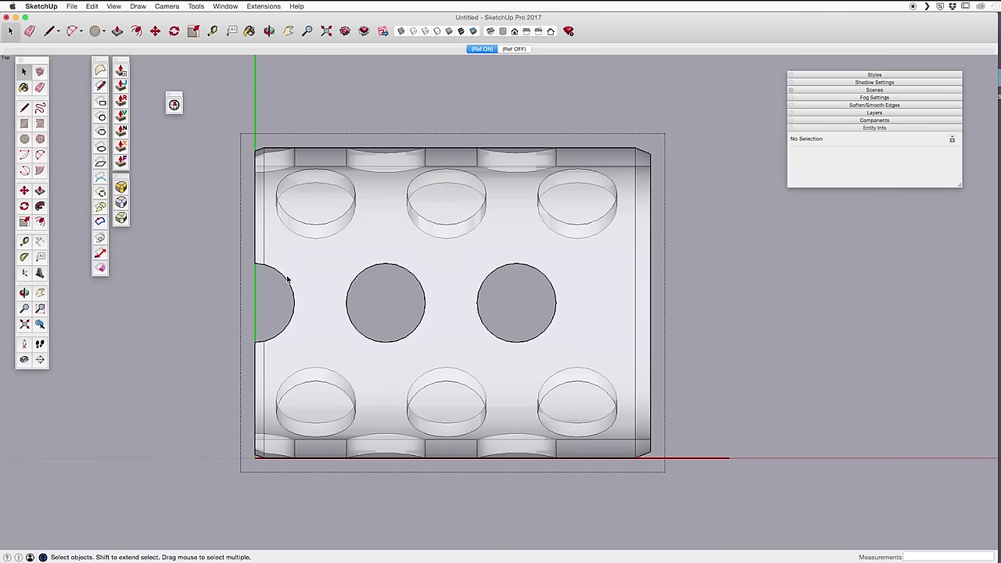
key("super+shift+z")
key("super+shift+z")
key("super+shift+z")
key("super+shift+z")
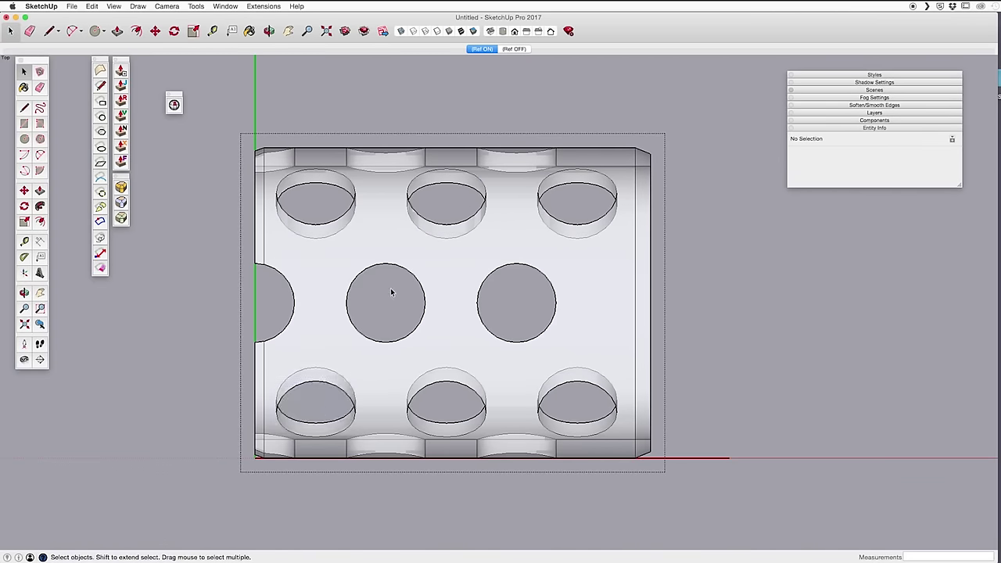
left_click(514, 33)
key("super+shift+z")
key("super+shift+z")
key("super+shift+z")
key("super+shift+z")
key("super+shift+z")
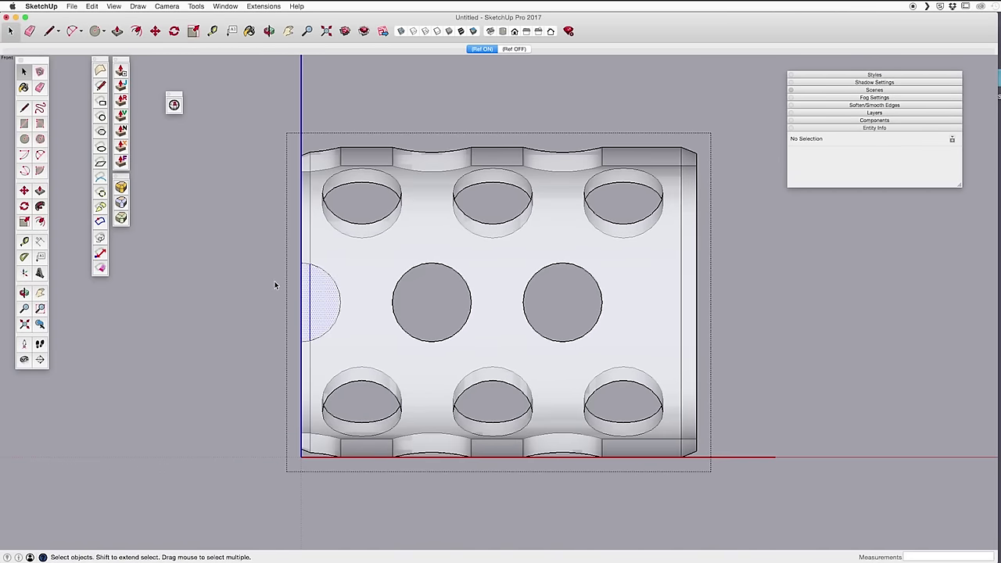
scroll(547, 230, "down", 5)
middle_click_drag(547, 230, 328, 368)
Run Solid Inspector on the vent sleeve and fix all reversed faces
key("space")
left_click(425, 245)
left_click(174, 104)
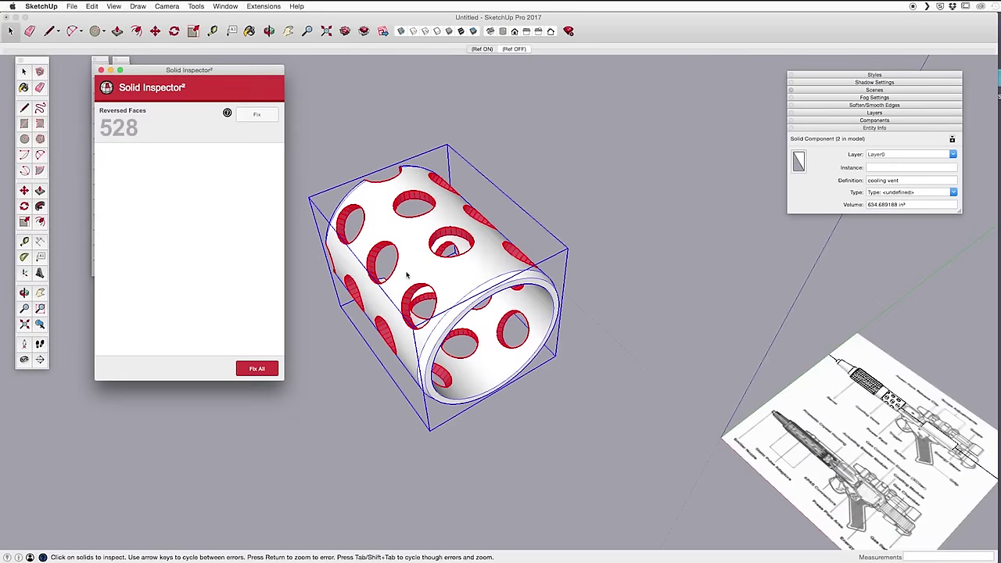
left_click(257, 115)
key("space")
Erase the spare sleeve copy and return to the assembled blaster
key("e")
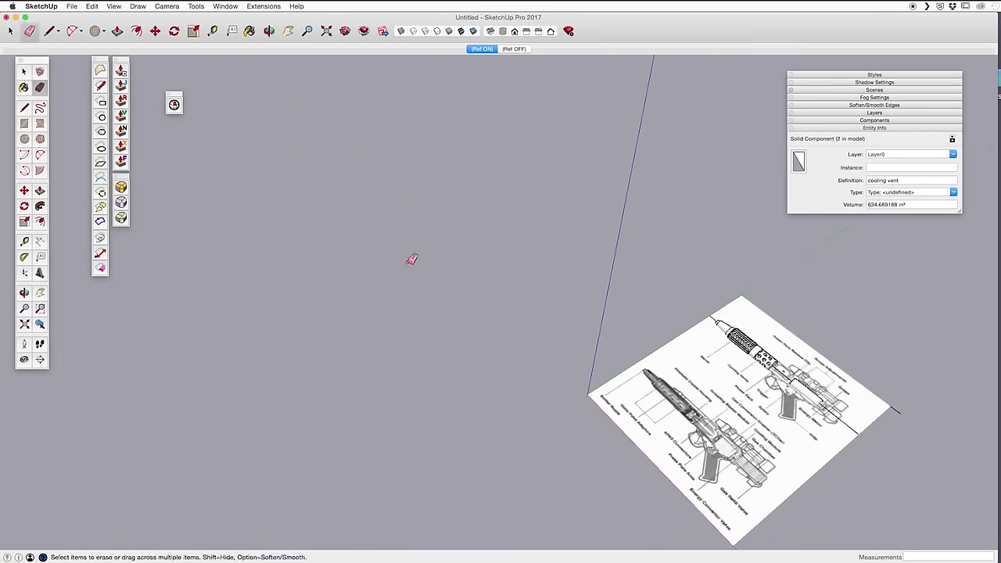
key("z")
left_click(482, 49)
scroll(544, 313, "up", 5)
key("space")
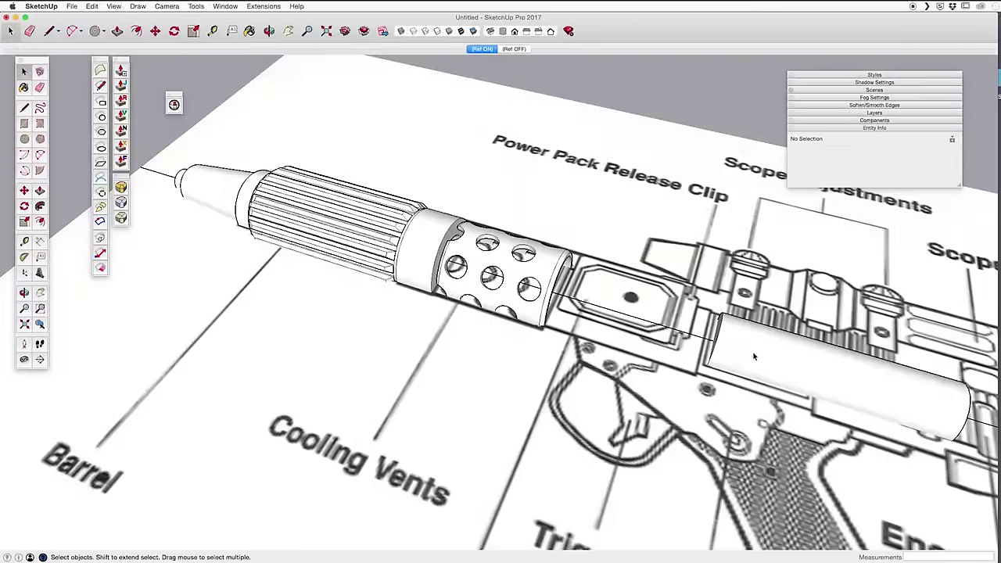
left_click(799, 367)
key("m")
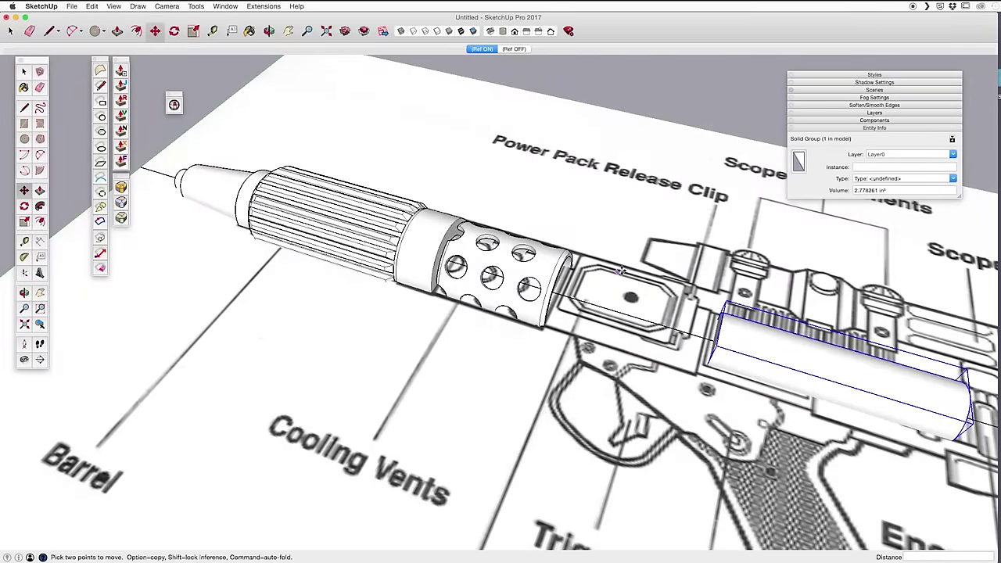
key("space")
scroll(606, 193, "down", 5)
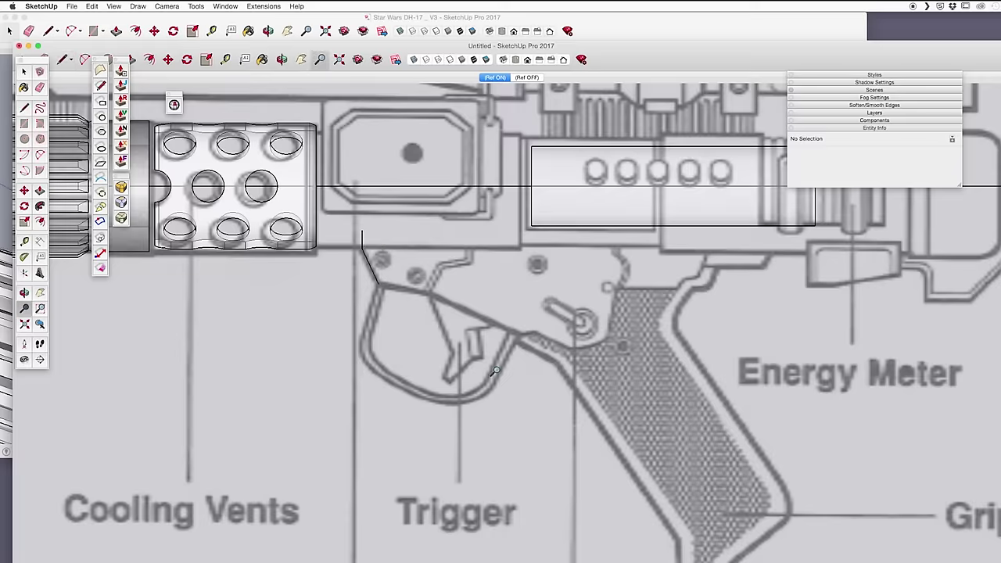
Trace line points along the trigger guard and grip on the reference drawing
scroll(508, 336, "up", 4)
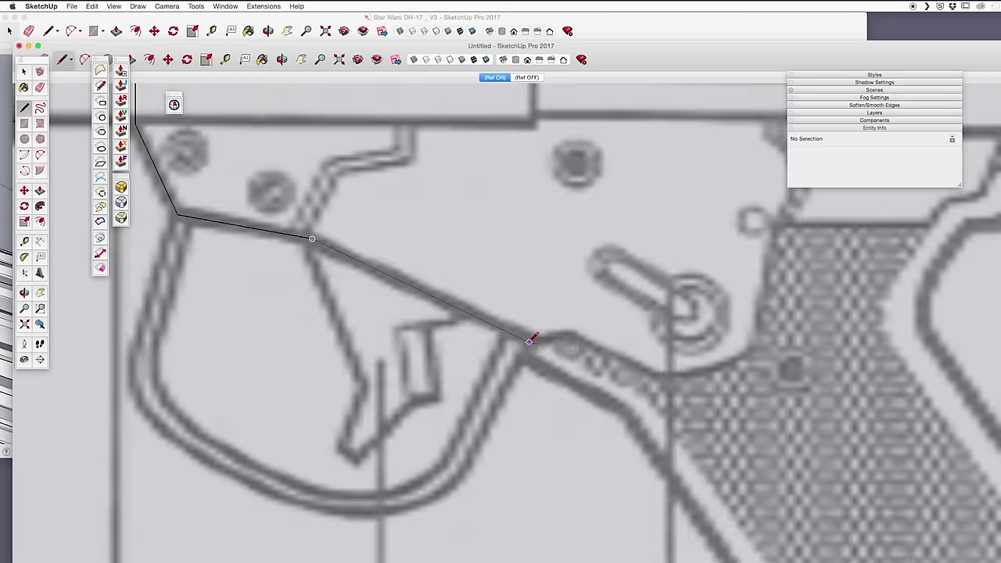
left_click(621, 398)
scroll(586, 398, "down", 3)
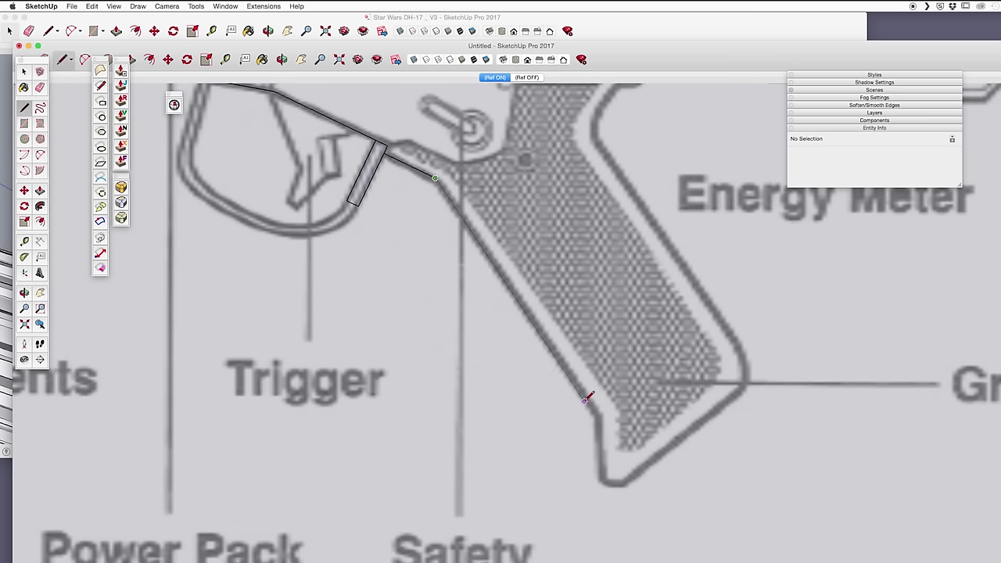
middle_click_drag(598, 135, 600, 325, "shift")
scroll(600, 325, "up", 3)
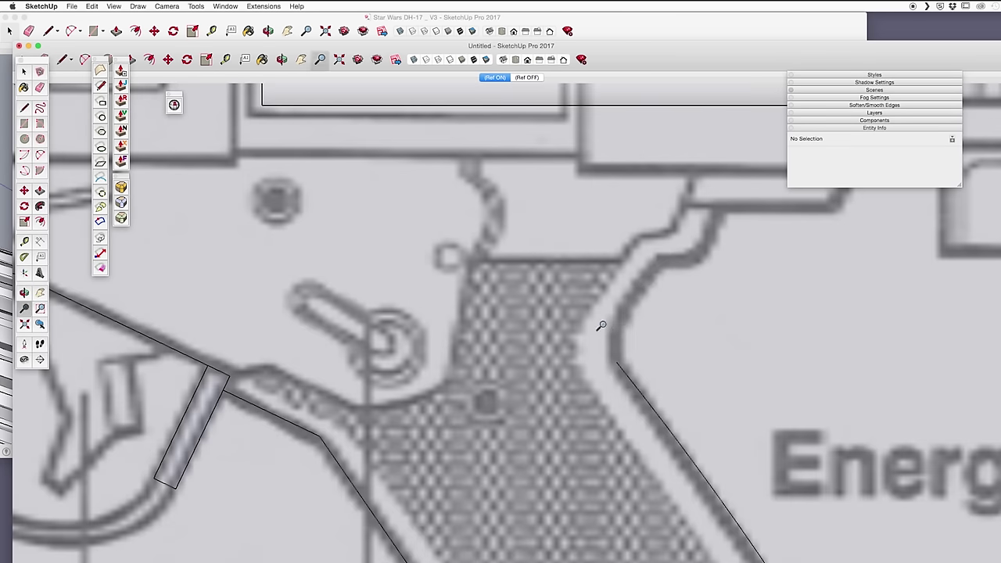
left_click(696, 259)
left_click(716, 242)
middle_click_drag(715, 242, 682, 270, "shift")
scroll(682, 270, "up", 2)
left_click(725, 207)
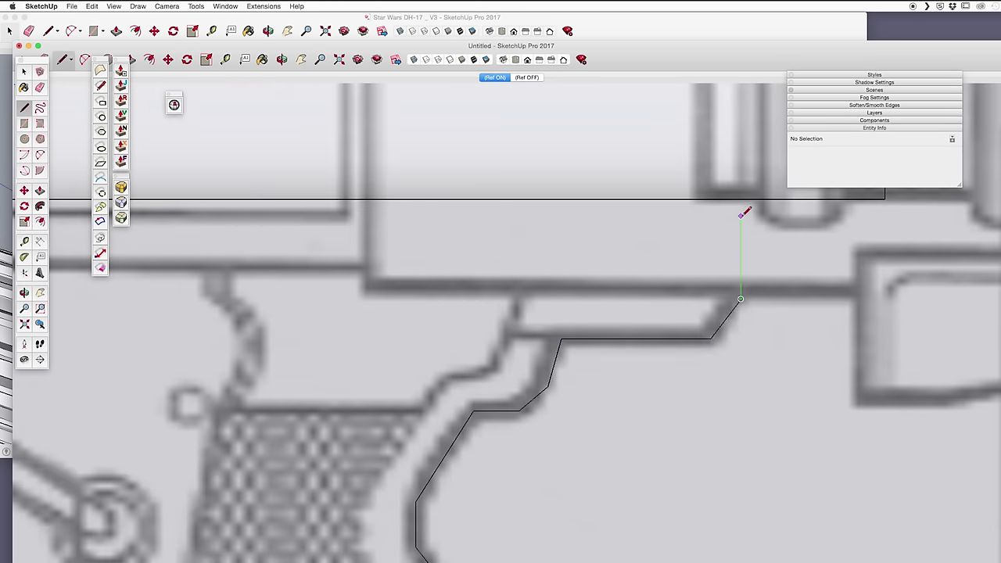
scroll(744, 213, "down", 3)
Add an arc at the grip's bottom corner and continue lines from the guard's endpoint
key("a")
scroll(547, 407, "up", 4)
left_click(498, 411)
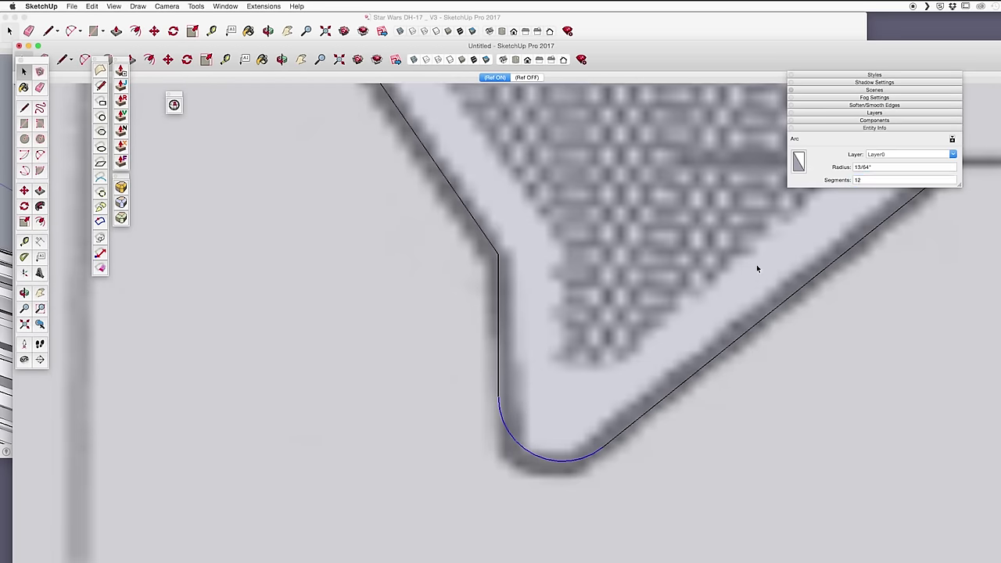
scroll(612, 280, "down", 3)
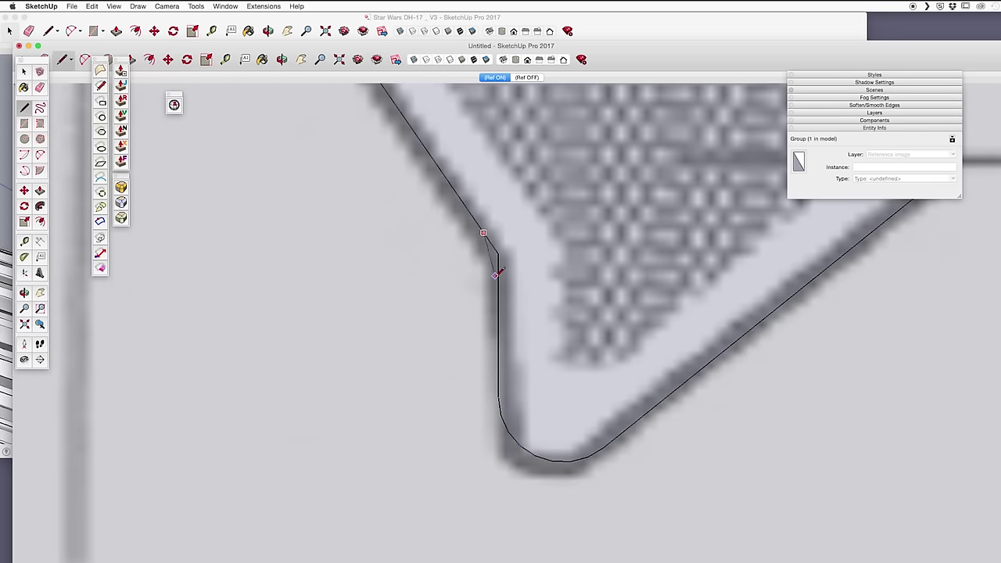
key("l")
scroll(703, 305, "up", 4)
left_click(418, 201)
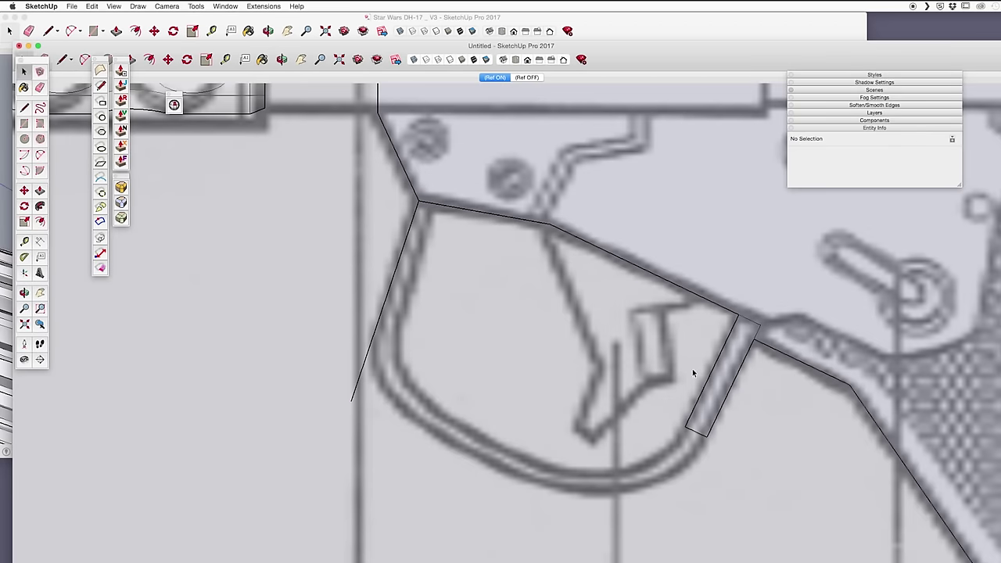
scroll(713, 362, "up", 2)
Draw an arc from the guard's right corner to close the outline into a face
key("a")
left_click(773, 264)
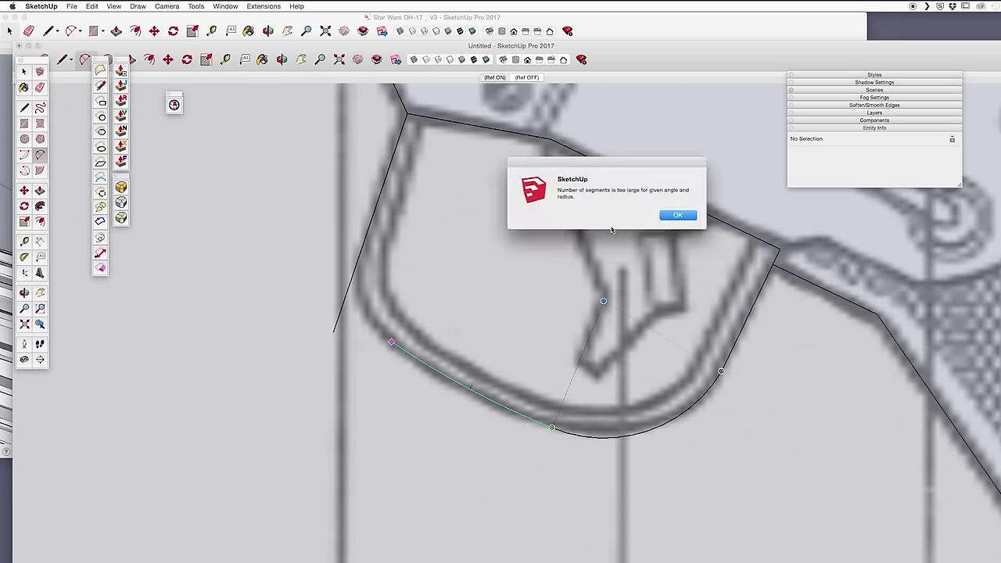
key("Return")
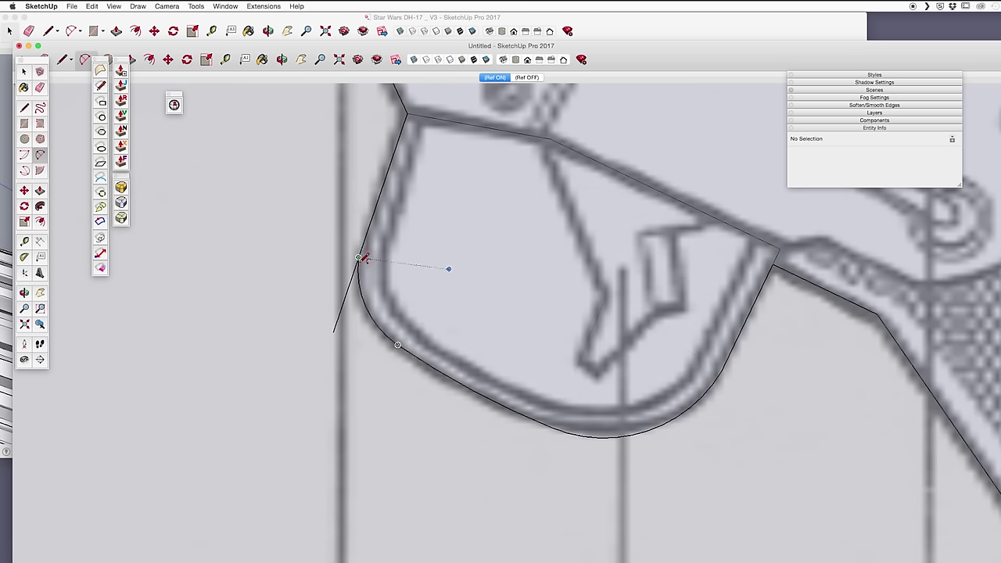
left_click(361, 258)
scroll(446, 346, "up", 2)
scroll(447, 261, "down", 6)
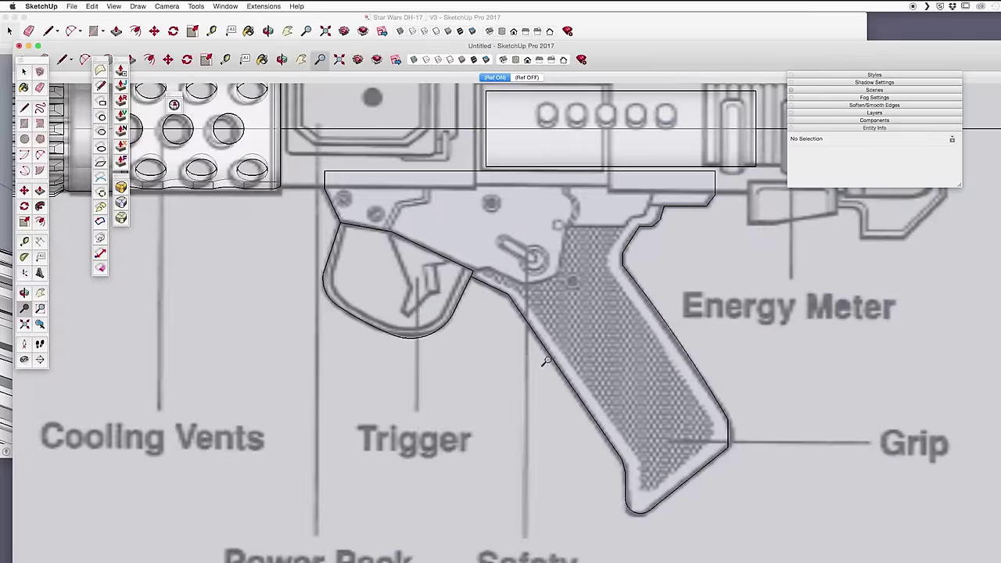
middle_click_drag(546, 361, 542, 286)
Push/Pull the traced grip face up into a solid
key("p")
left_click_drag(543, 287, 550, 284)
scroll(563, 312, "up", 3)
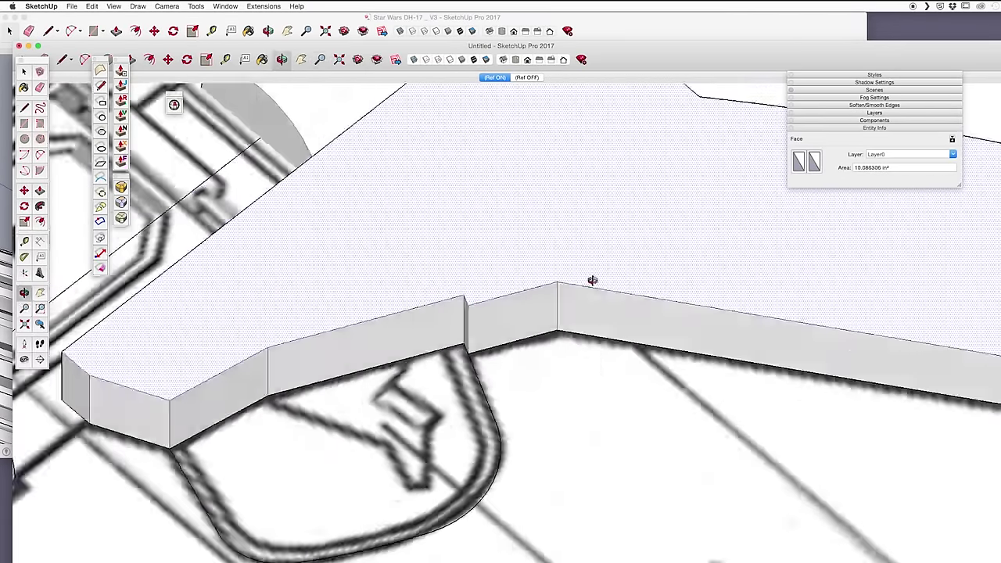
mouse_move(591, 280)
middle_mouse_down()
mouse_move(438, 327)
mouse_move(539, 446)
middle_mouse_up()
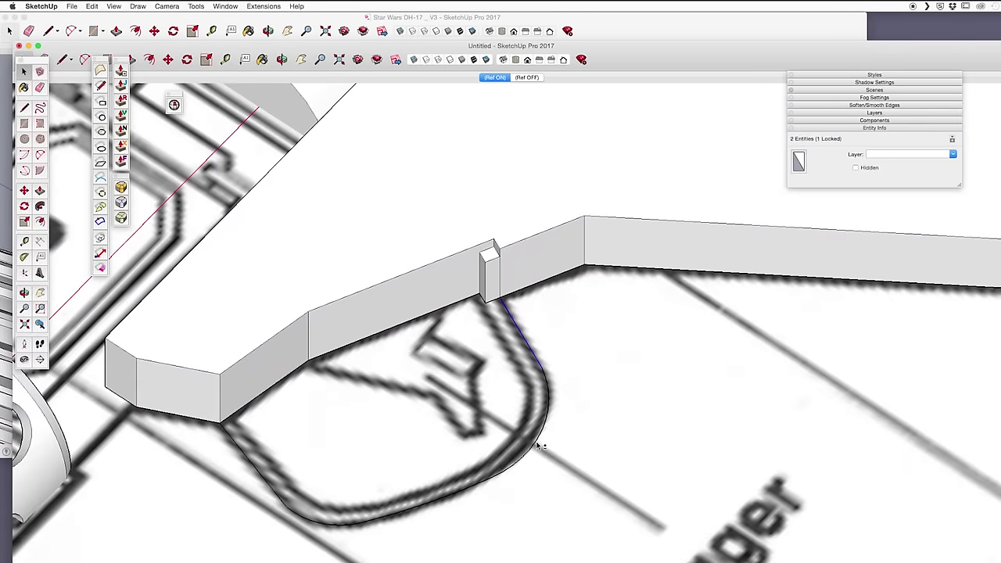
Pull the guard curve into a U-shaped wall and lower the end post's top face
left_click(282, 498)
middle_click_drag(281, 498, 423, 223)
key("m")
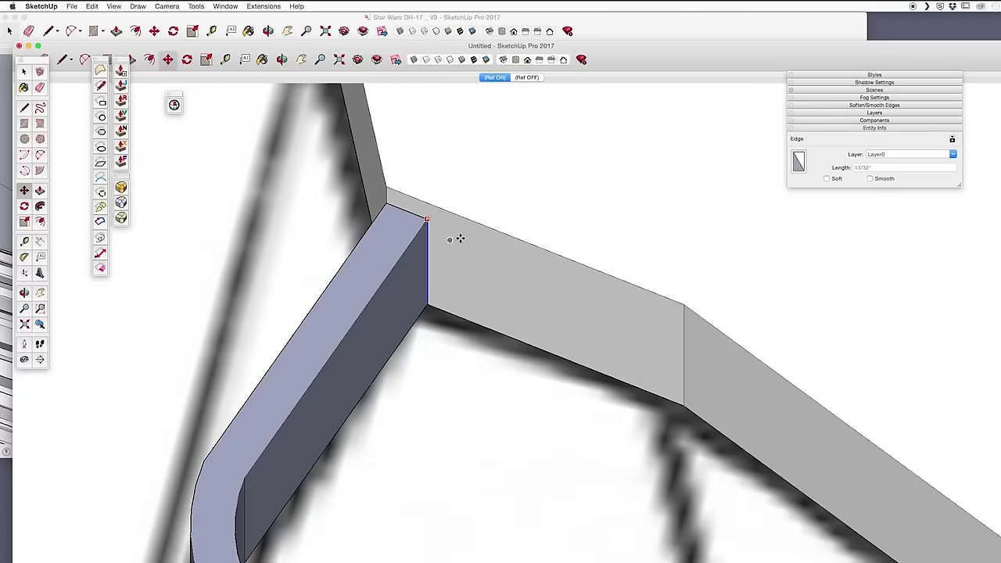
scroll(460, 238, "down", 5)
middle_click_drag(496, 284, 516, 328)
scroll(531, 352, "up", 5)
scroll(502, 209, "up", 3)
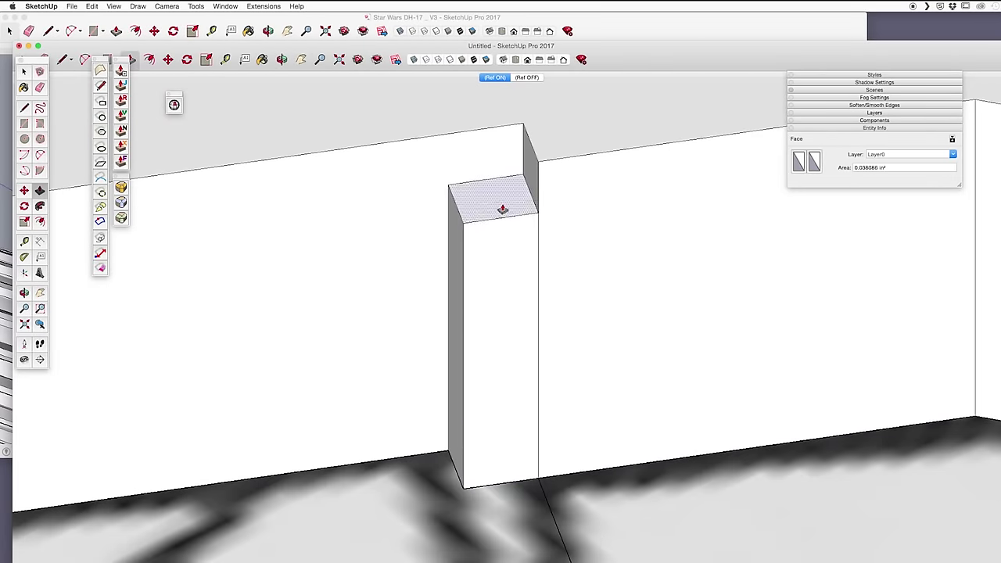
left_click_drag(503, 209, 545, 246)
Sweep the rounded tube along the U-shaped guard curve and start tracing the grip's upper edge
key("a")
scroll(524, 230, "down", 5)
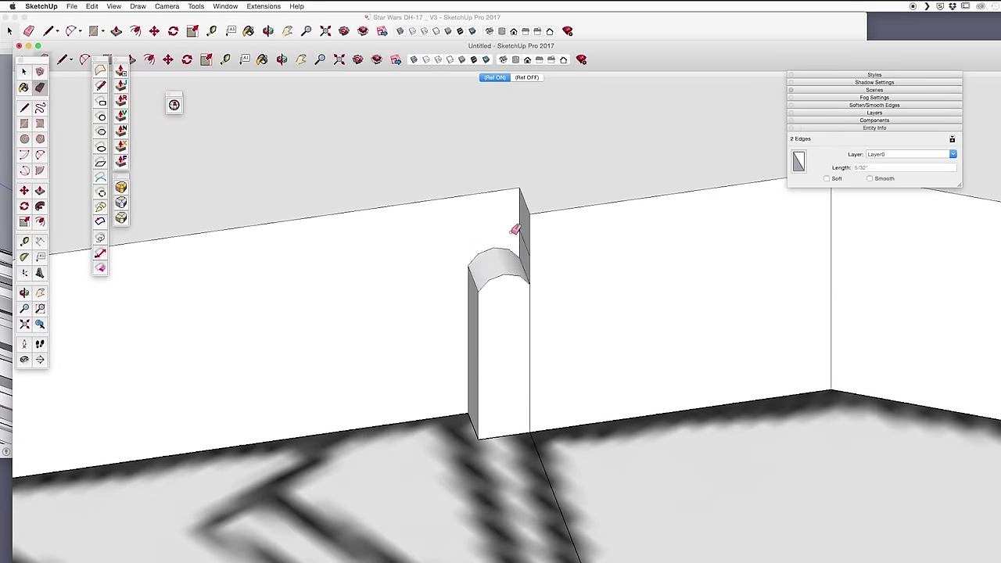
middle_click_drag(500, 281, 500, 234)
scroll(508, 427, "up", 4)
key("space")
left_click(508, 428)
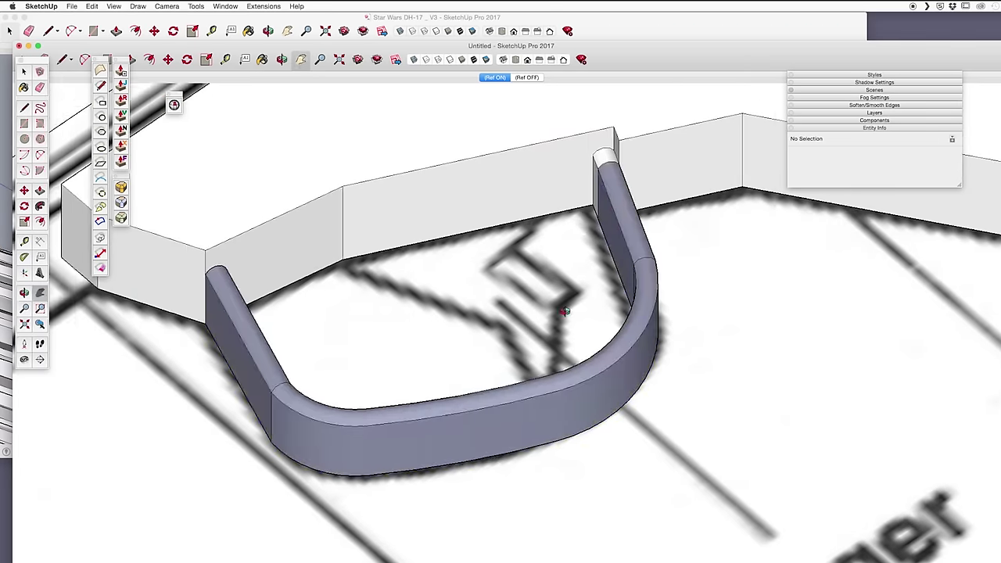
scroll(268, 407, "up", 5)
middle_click_drag(268, 406, 547, 329)
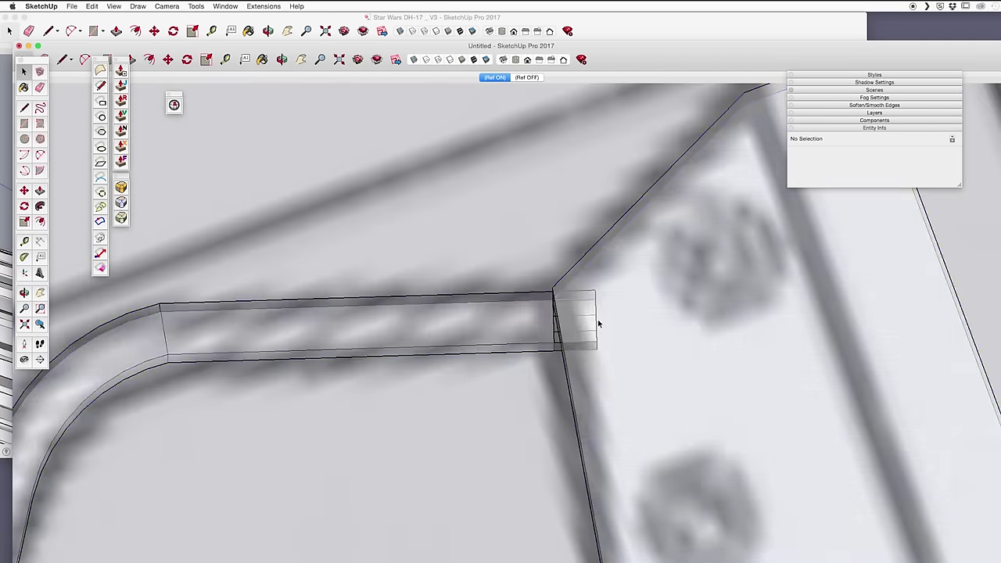
scroll(537, 344, "down", 4)
mouse_move(550, 286)
middle_mouse_down()
mouse_move(485, 266)
mouse_move(547, 295)
middle_mouse_up()
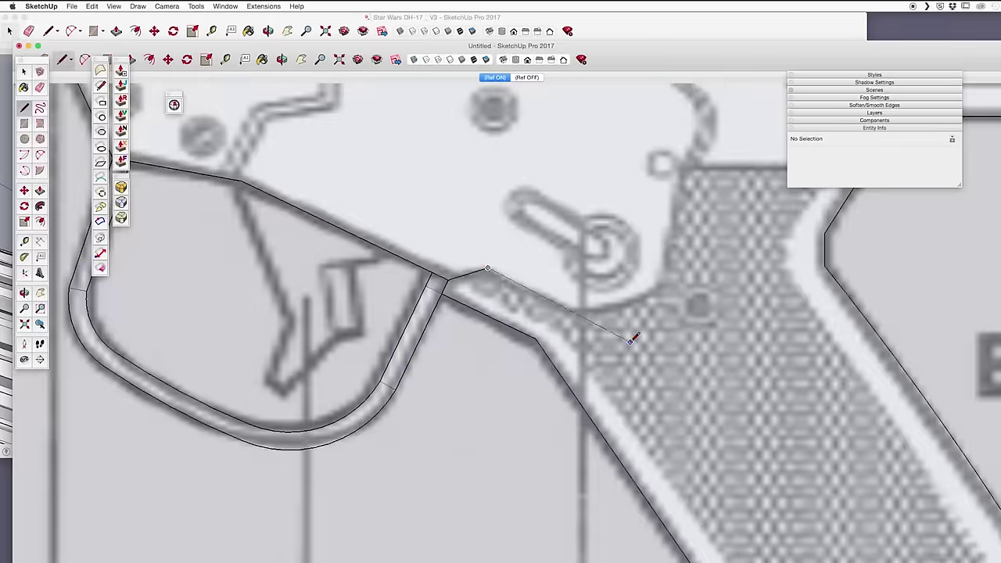
left_click(631, 339)
middle_click_drag(632, 339, 514, 427, "shift")
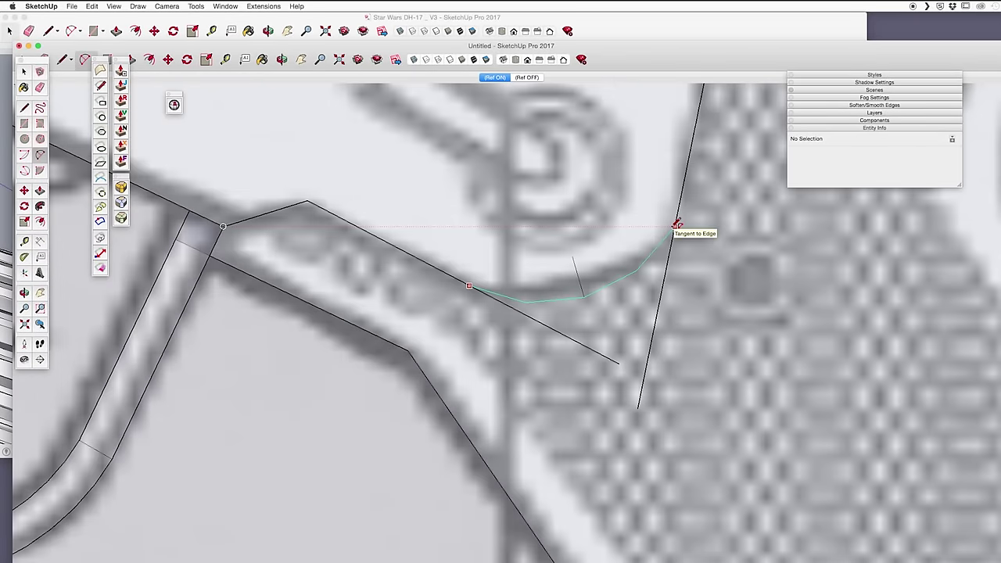
Select the whole grip and trigger-guard geometry and make it a component named 'handle'
scroll(608, 272, "down", 5)
scroll(588, 313, "up", 5)
scroll(547, 257, "up", 2)
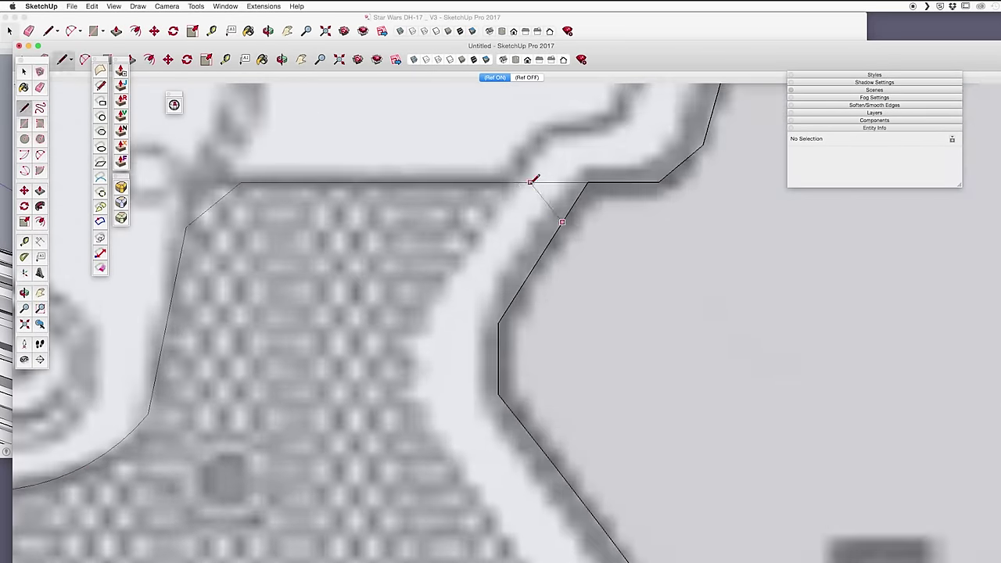
scroll(532, 179, "down", 5)
middle_click_drag(531, 179, 594, 201, "shift")
scroll(594, 201, "down", 3)
middle_click_drag(536, 253, 614, 277)
double_click(614, 277)
scroll(329, 288, "up", 3)
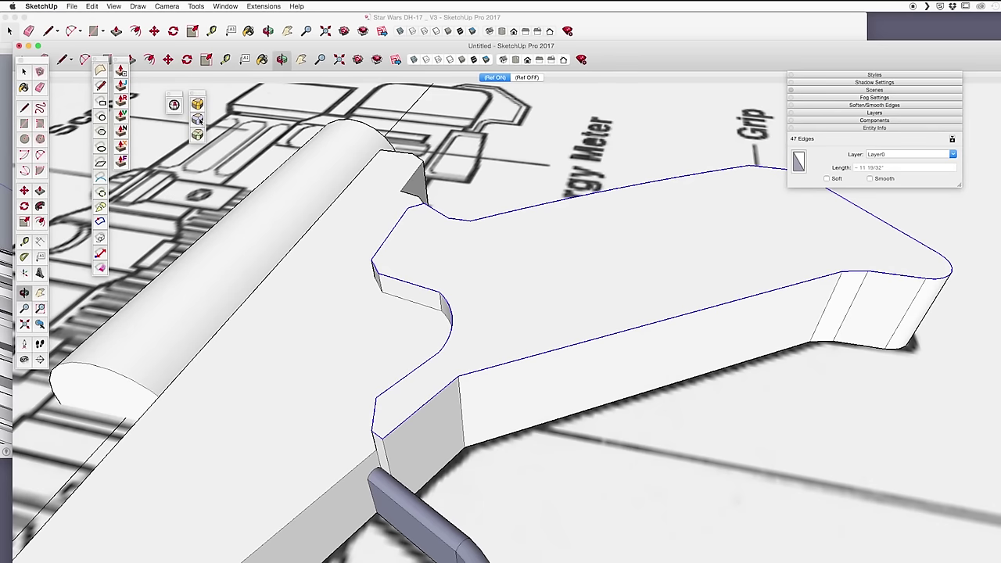
left_click(199, 119)
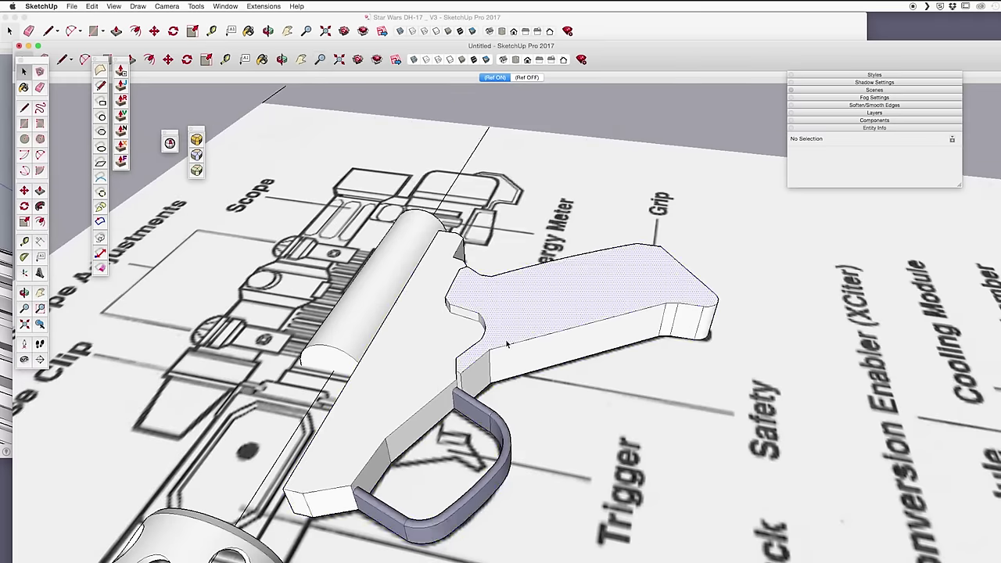
key("g")
key("Return")
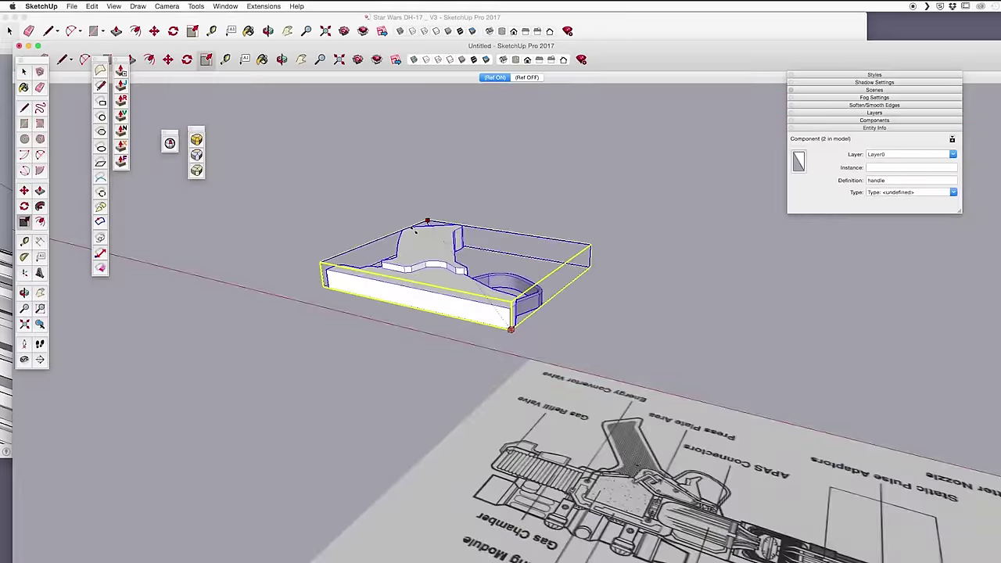
Run Solid Inspector² on the handle and review the flagged errors from all sides
scroll(422, 243, "up", 5)
left_click(170, 142)
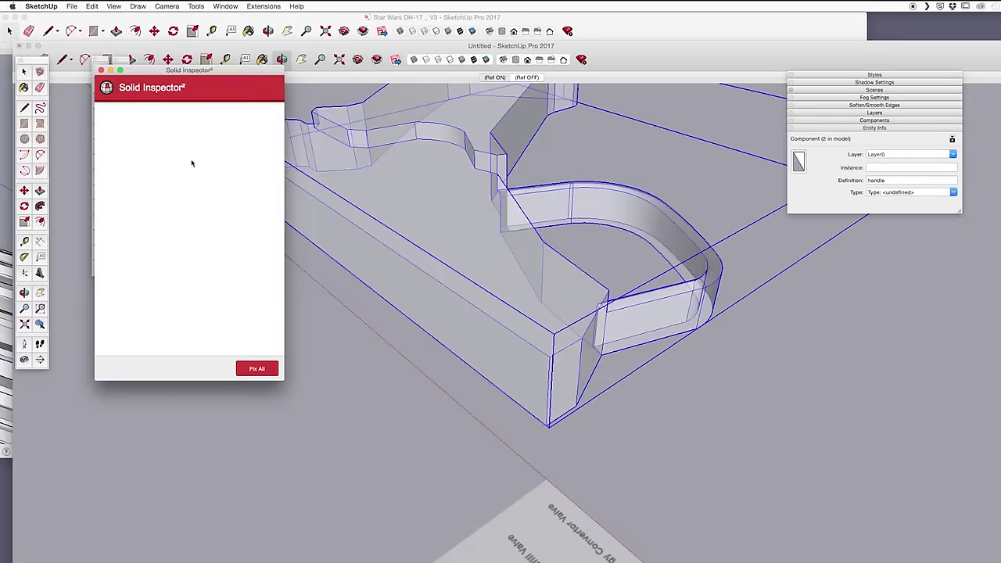
middle_click_drag(542, 290, 528, 365)
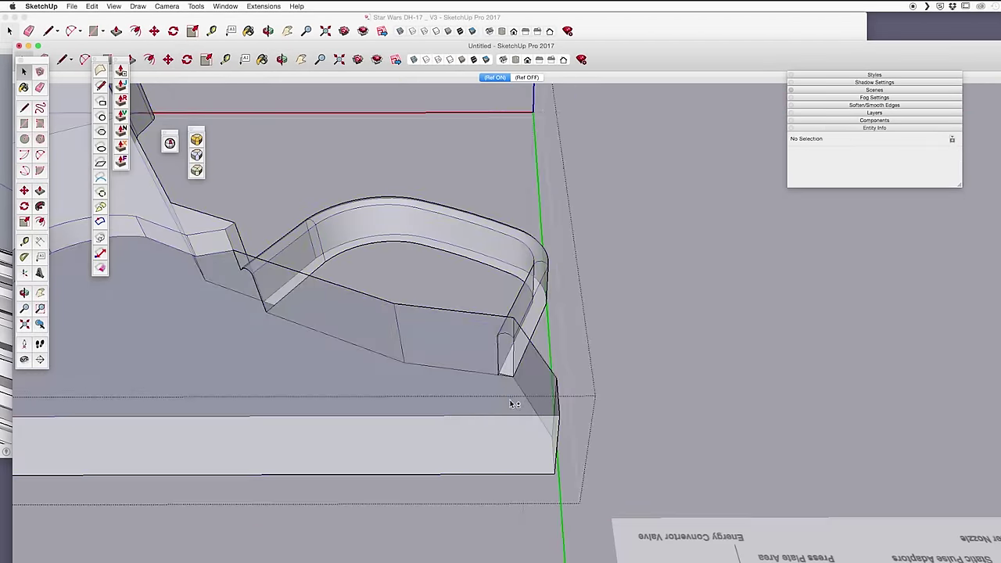
scroll(514, 409, "up", 3)
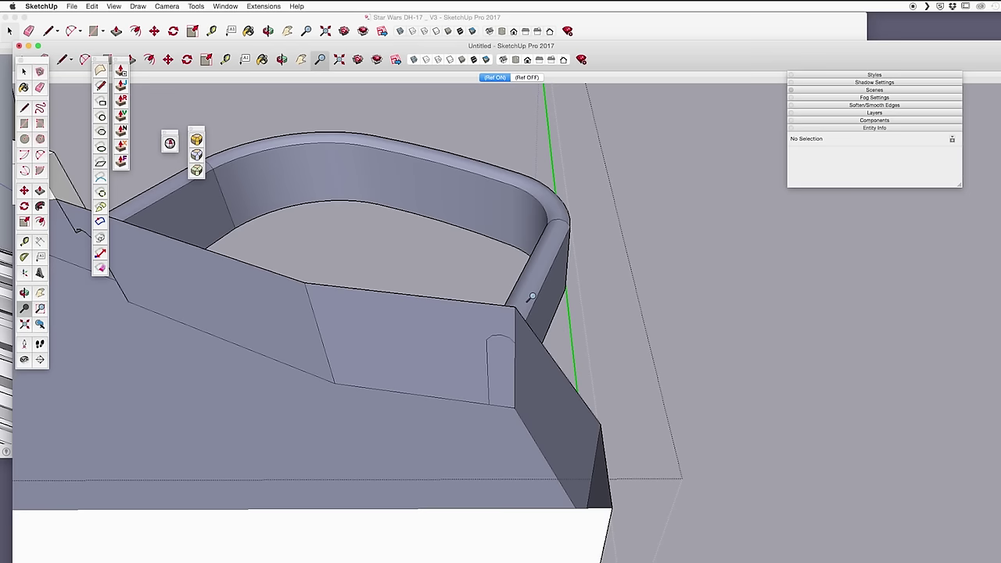
scroll(504, 366, "up", 6)
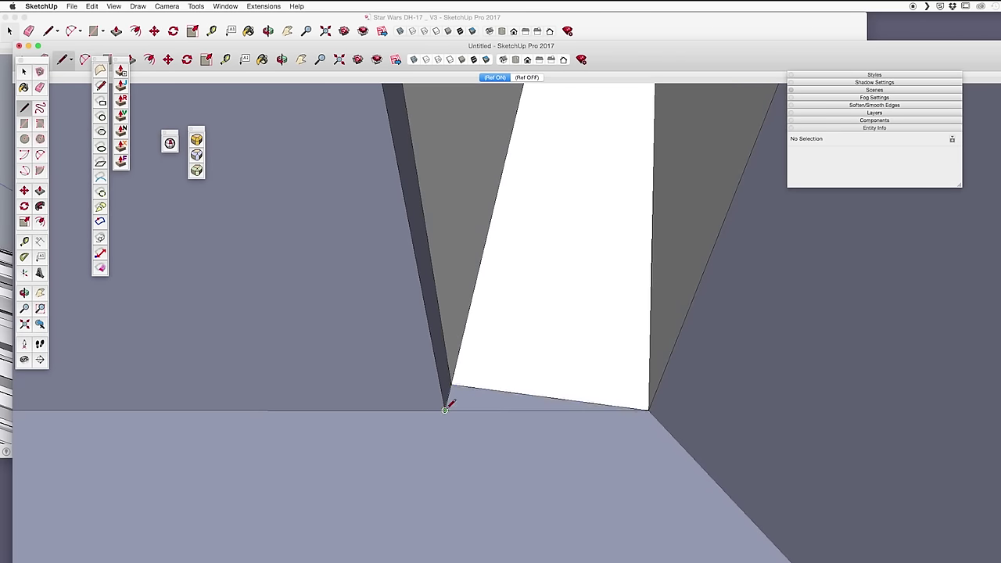
scroll(458, 346, "down", 8)
middle_click_drag(487, 438, 562, 341)
scroll(436, 248, "up", 1)
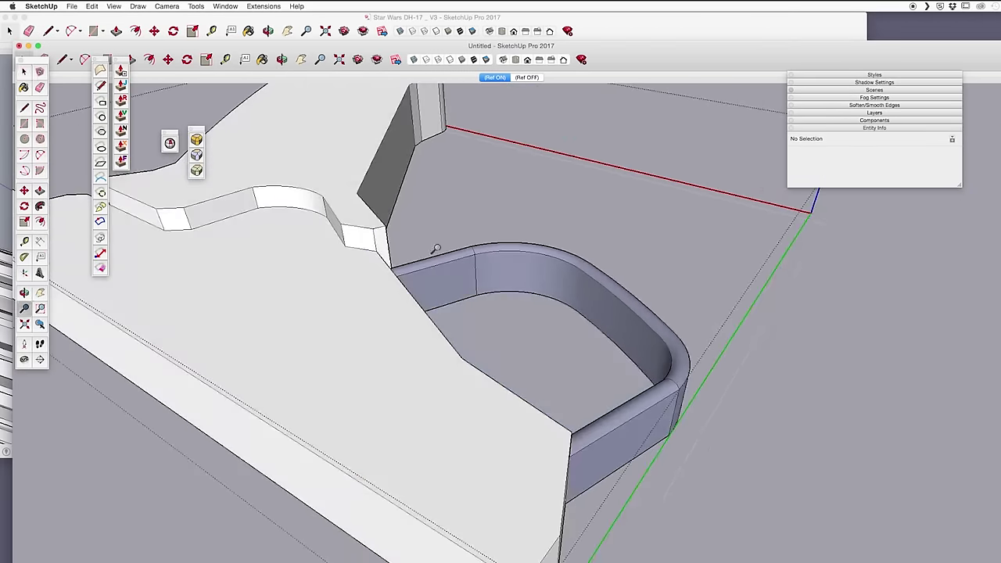
scroll(436, 248, "down", 5)
middle_click_drag(437, 249, 603, 212)
scroll(464, 201, "up", 6)
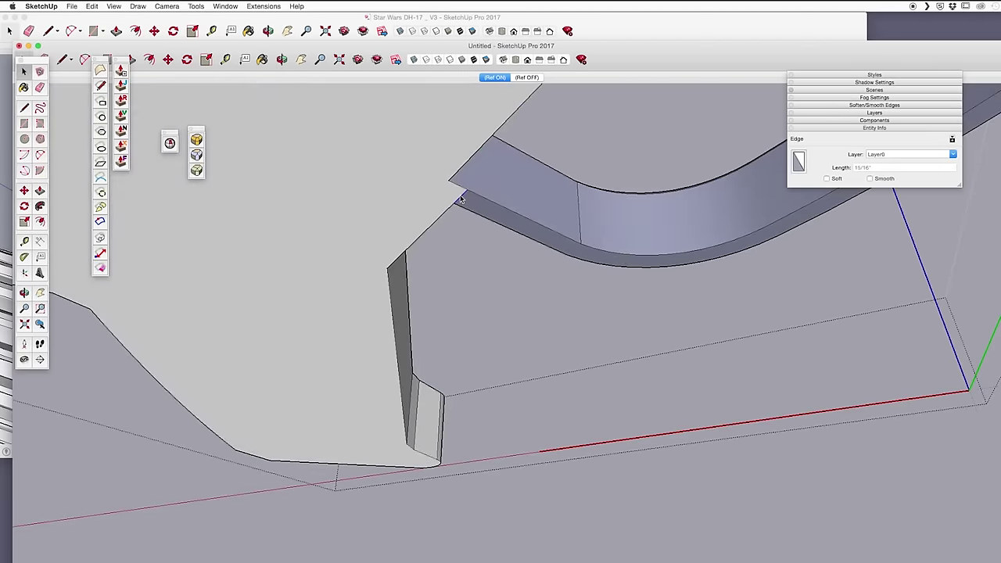
scroll(461, 200, "down", 5)
middle_click_drag(451, 195, 369, 279)
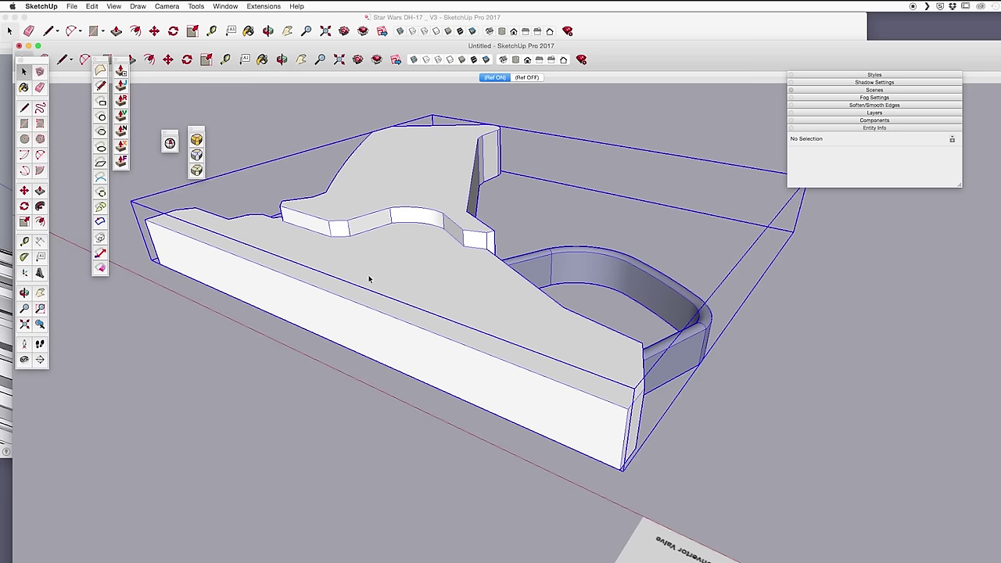
Recheck the handle component, apply Fix All, and close the inspector once no errors remain
left_click(370, 279)
left_click(169, 142)
left_click(254, 116)
left_click(104, 74)
scroll(328, 120, "up", 3)
middle_click_drag(328, 121, 466, 317, "shift")
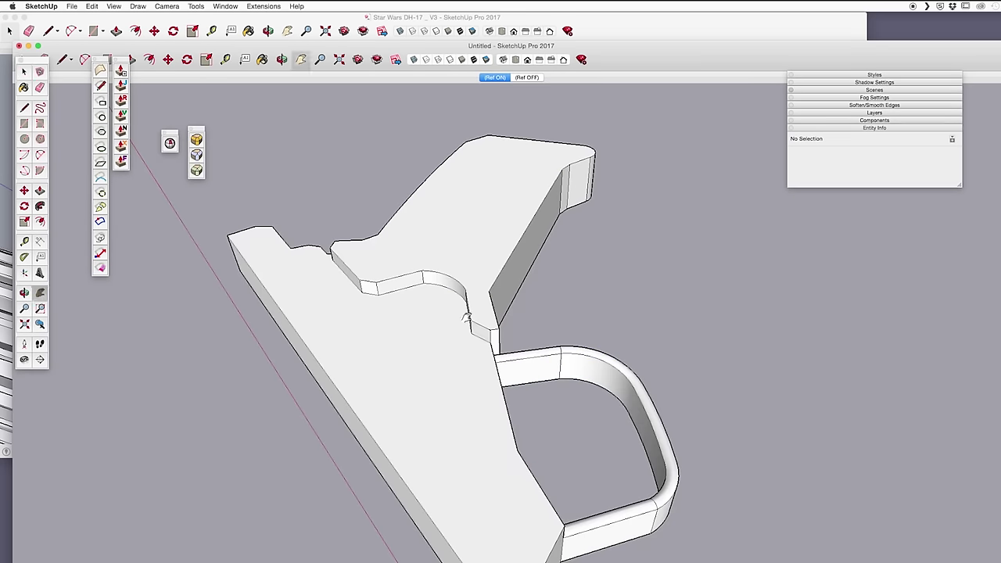
scroll(480, 230, "down", 3)
left_click(480, 230)
scroll(469, 239, "up", 5)
middle_click_drag(469, 240, 216, 148)
left_click(196, 139)
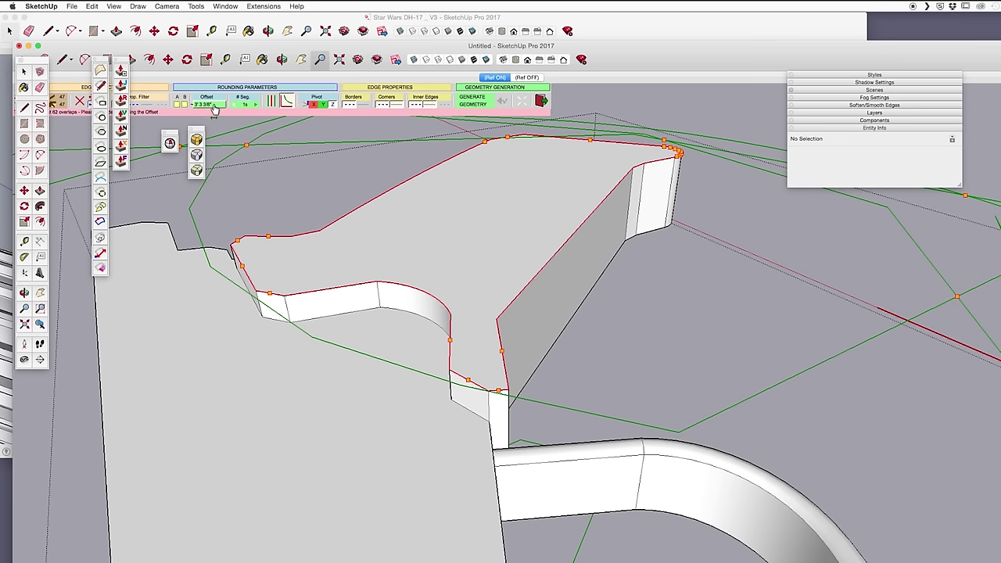
left_click(214, 108)
type("6")
left_click(628, 202)
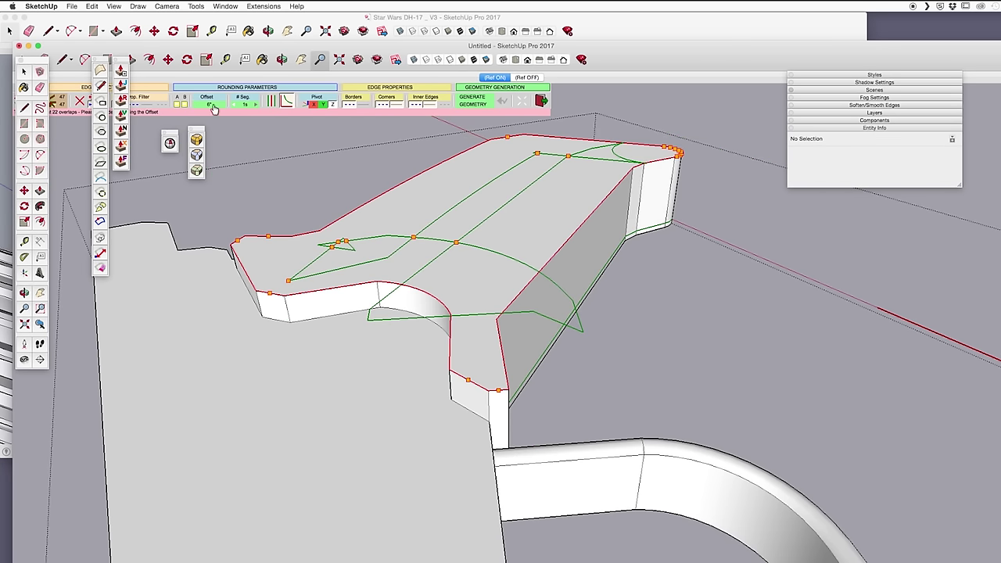
left_click(214, 108)
type("2")
left_click(629, 203)
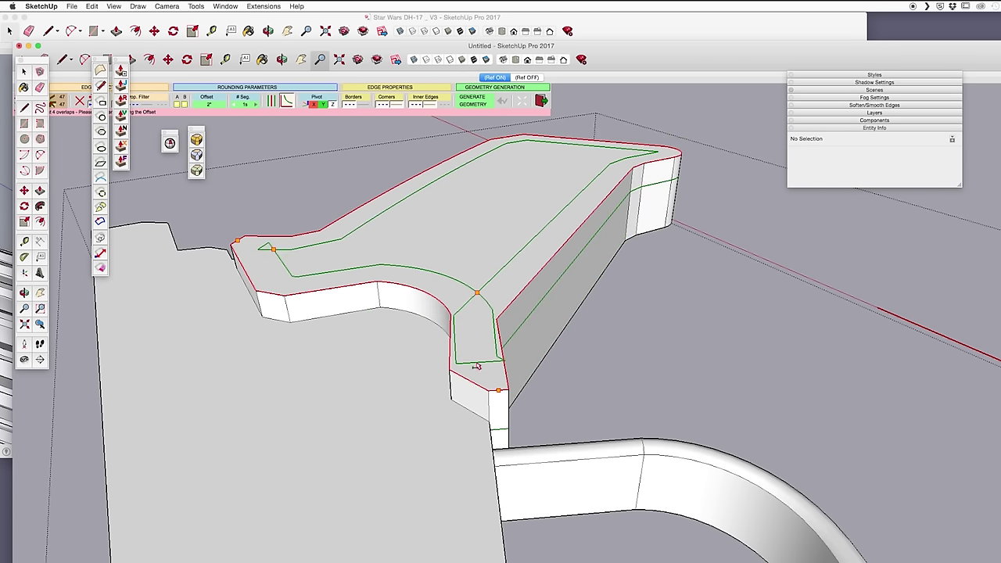
type("1")
left_click(628, 204)
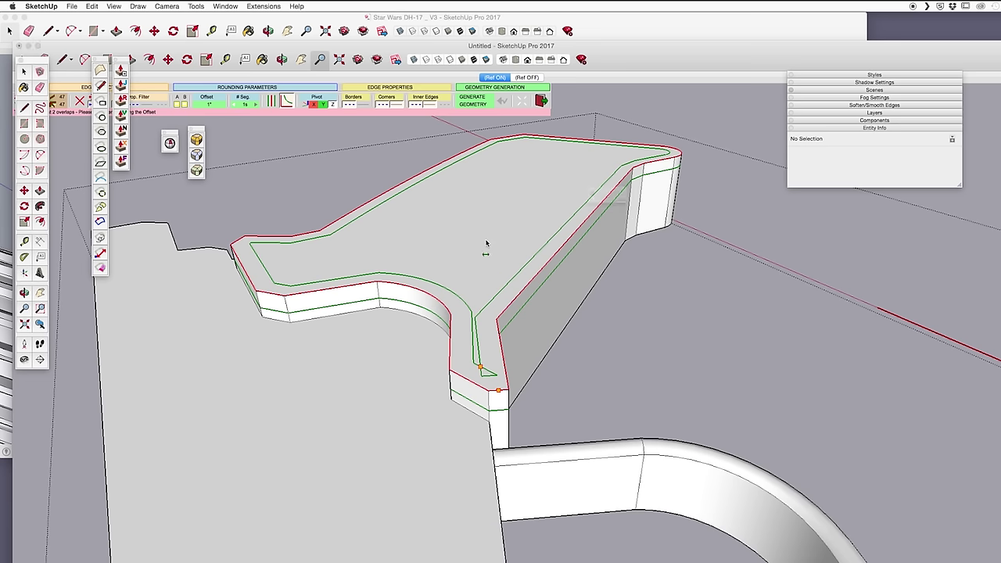
key("Return")
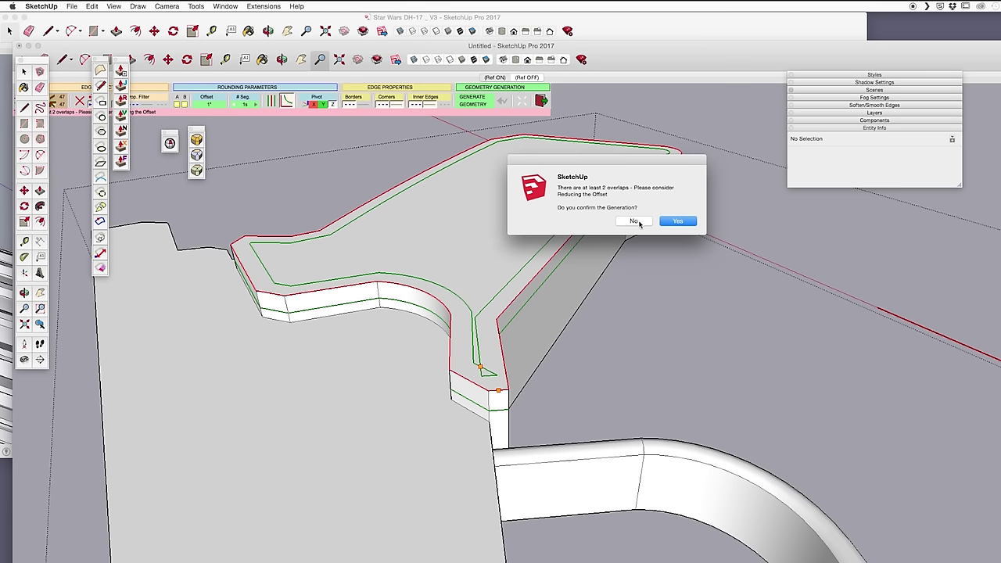
left_click(637, 221)
middle_click_drag(638, 231, 572, 306)
scroll(543, 290, "up", 5)
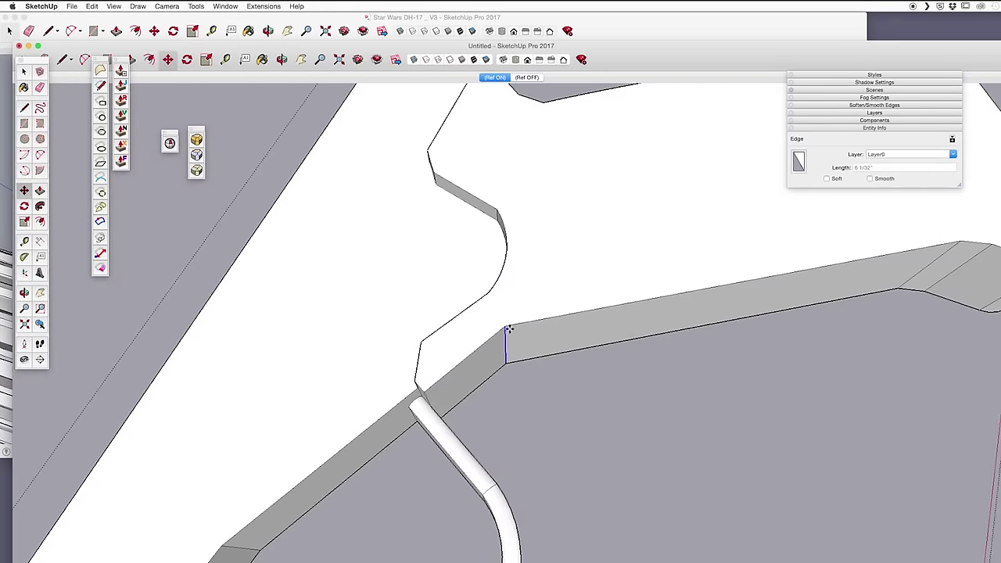
scroll(508, 329, "down", 8)
Round over the grip's top face edges with a 1" RoundCorner offset
middle_click_drag(454, 458, 521, 279)
double_click(518, 288)
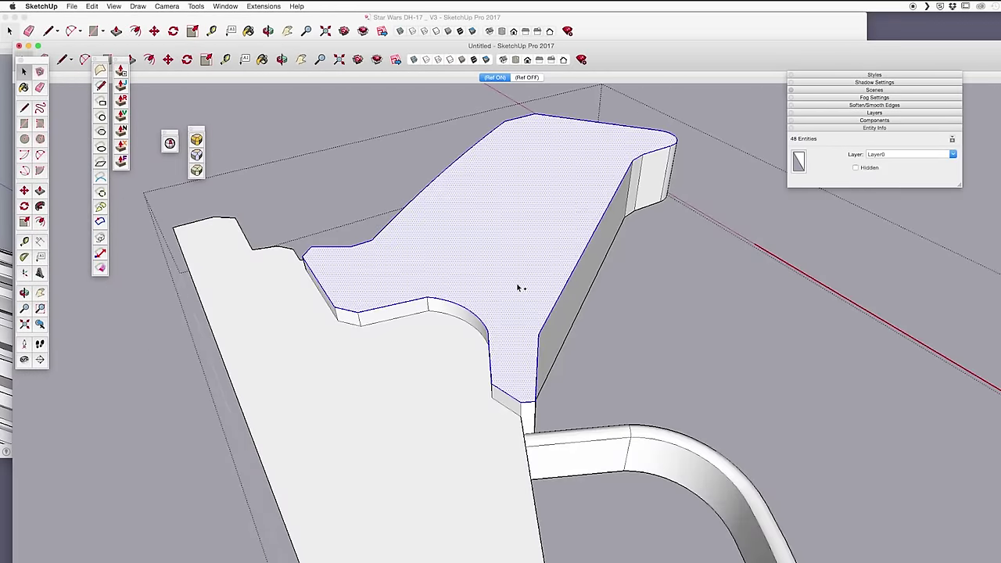
key("alt+r")
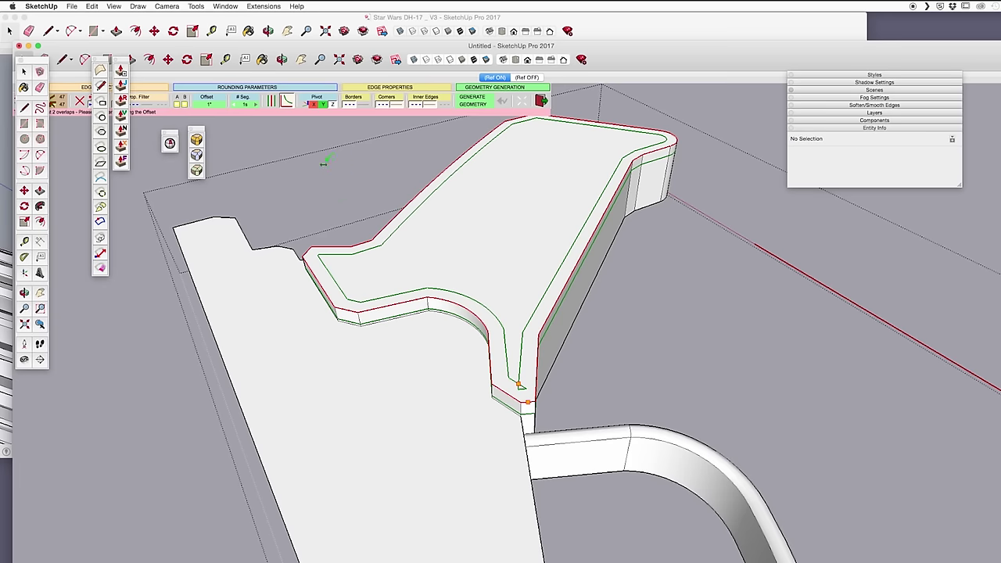
key("Return")
middle_click_drag(519, 386, 652, 250)
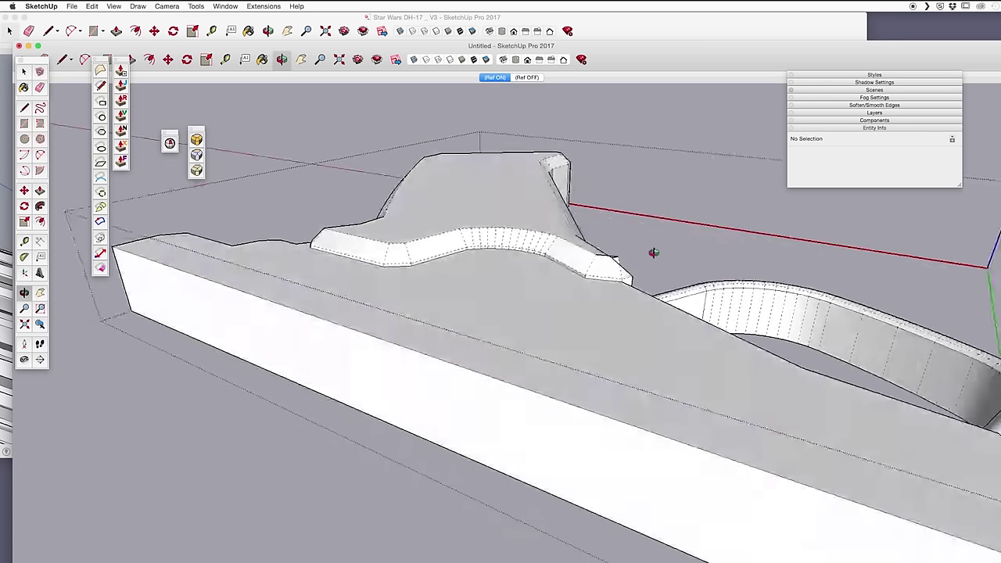
scroll(505, 179, "up", 4)
middle_click_drag(505, 179, 496, 284)
Intersect the connected rounded faces at the grip's fork with the model
double_click(523, 297)
left_click(523, 298)
right_click(522, 278)
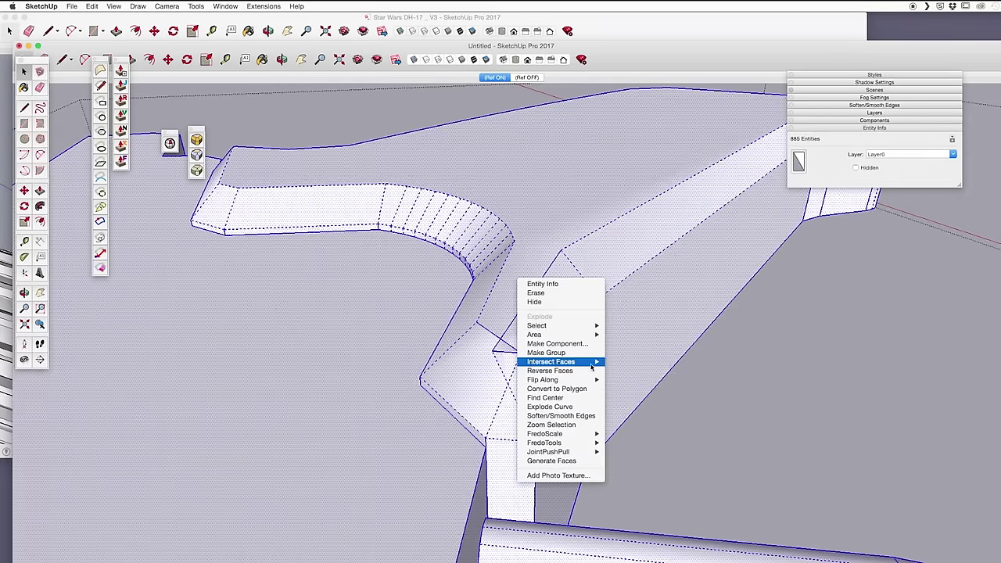
left_click(592, 379)
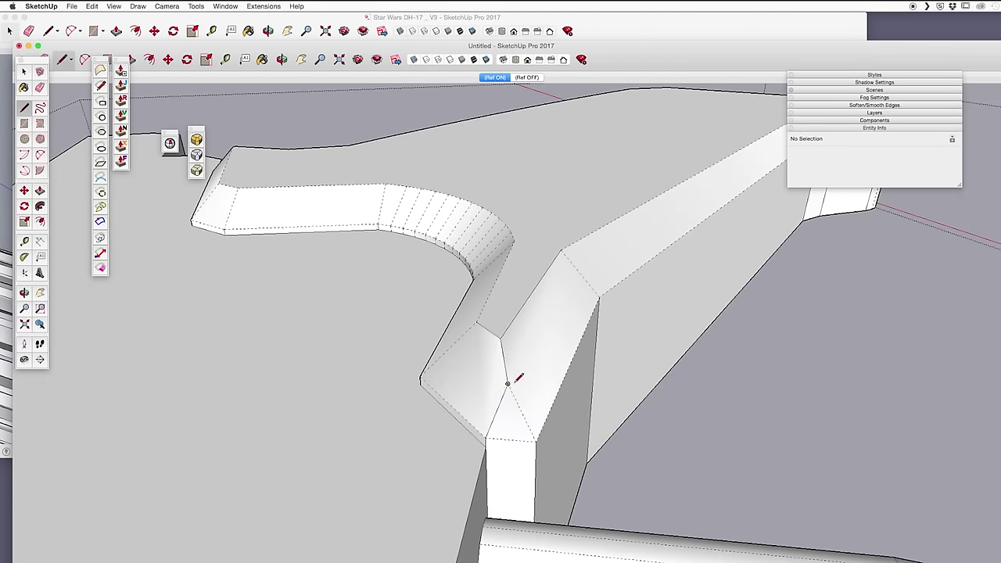
key("m")
middle_click_drag(507, 383, 730, 320)
scroll(617, 319, "up", 3)
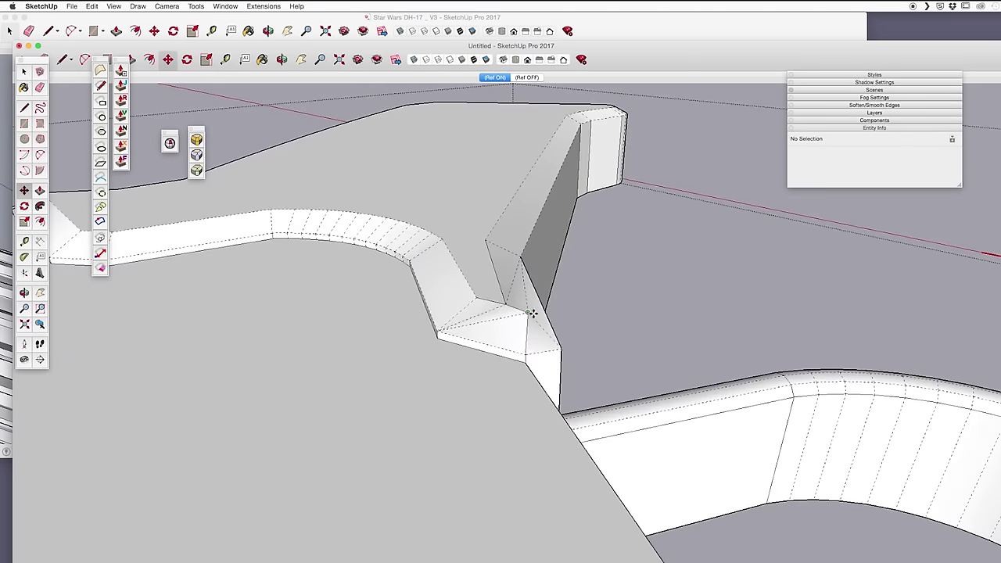
middle_click_drag(529, 324, 537, 246)
Soften the grip's rounded surface edges with Smooth Normals
scroll(458, 404, "down", 5)
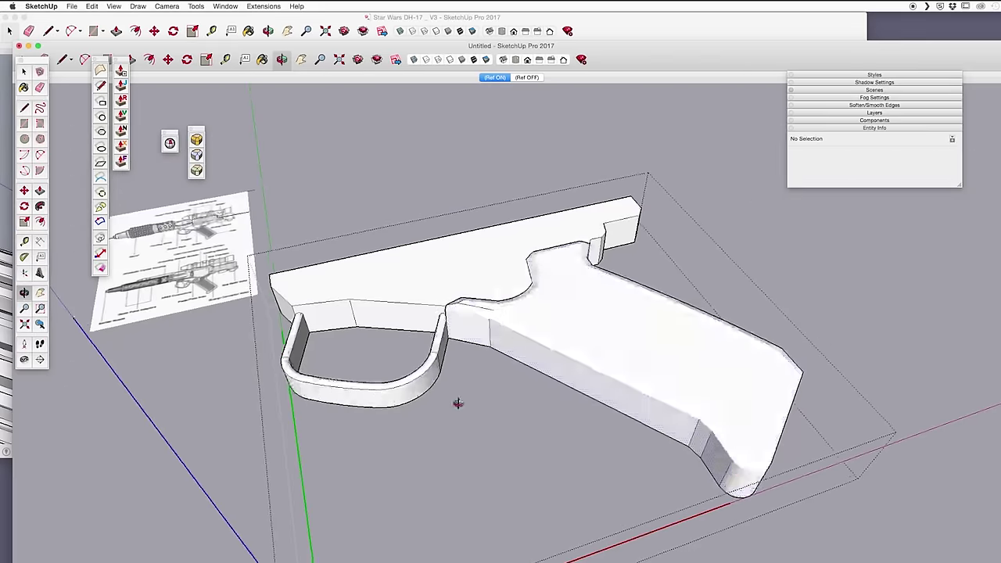
key("space")
left_click(591, 321)
right_click(643, 333)
left_click(668, 451)
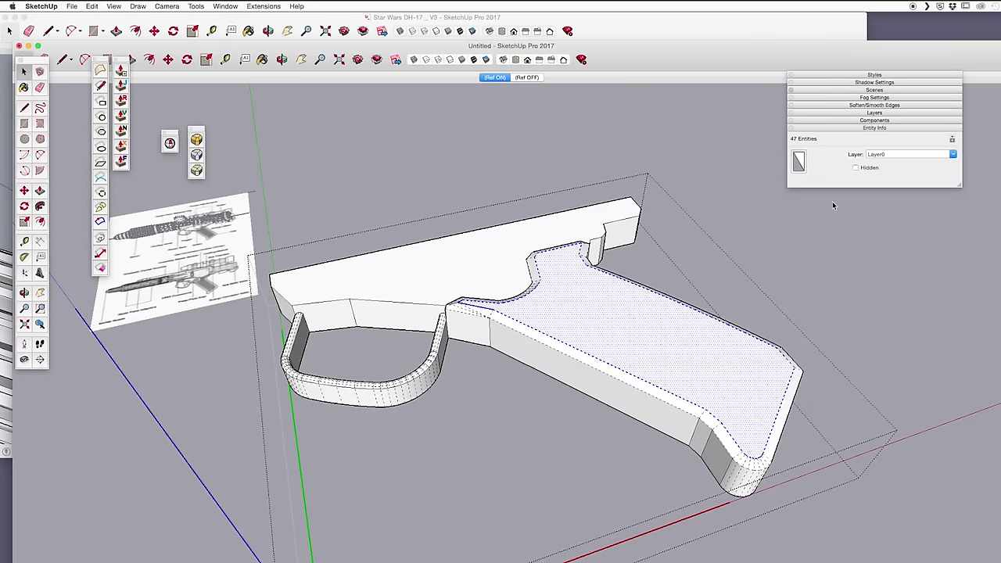
left_click(694, 248)
In a flat side view, draw a five-edge line along the grip above the trigger guard
middle_click_drag(688, 248, 594, 297)
scroll(669, 234, "up", 4)
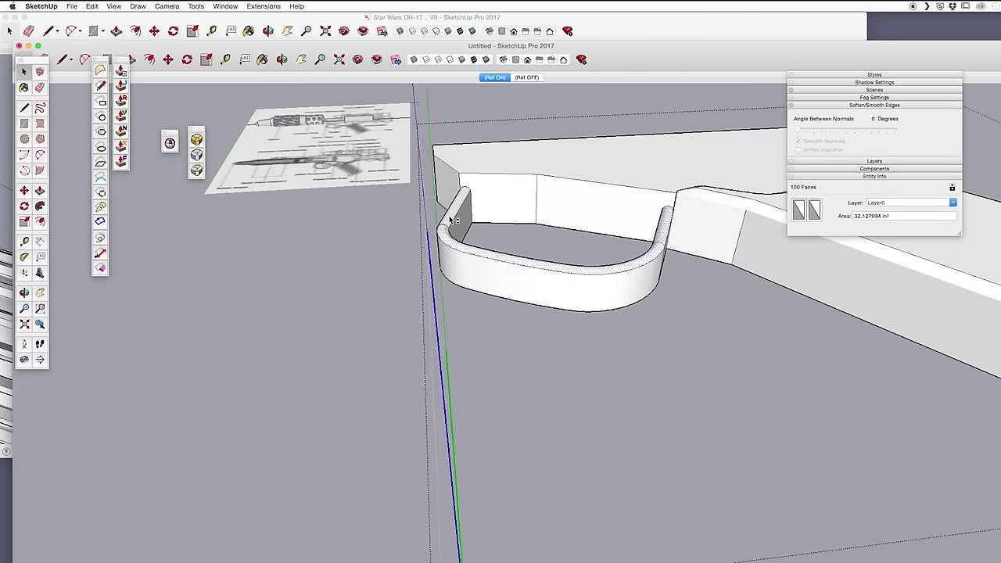
middle_click_drag(451, 221, 438, 320)
scroll(437, 319, "down", 4)
middle_click_drag(530, 364, 439, 114)
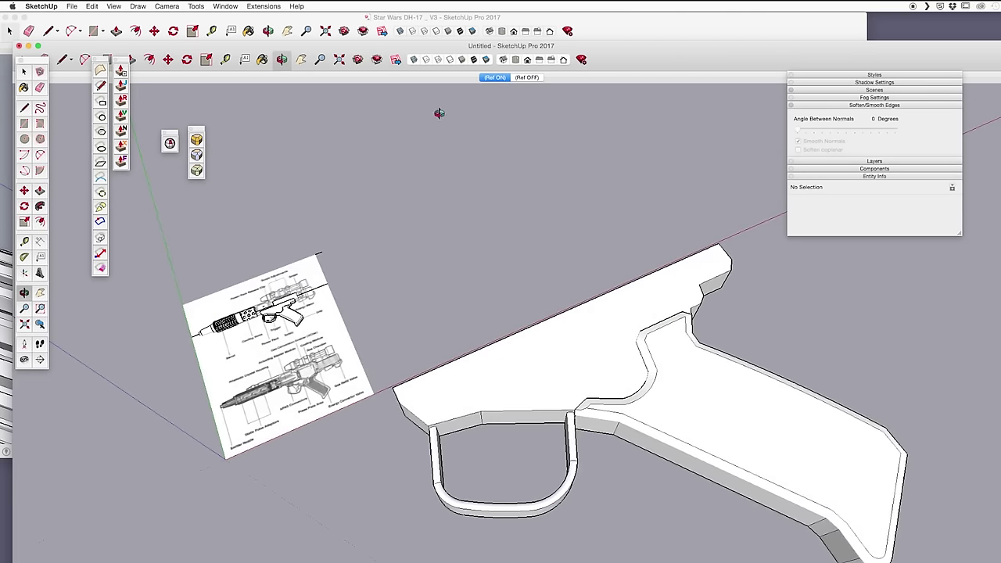
key("super+3")
scroll(495, 286, "up", 10)
key("l")
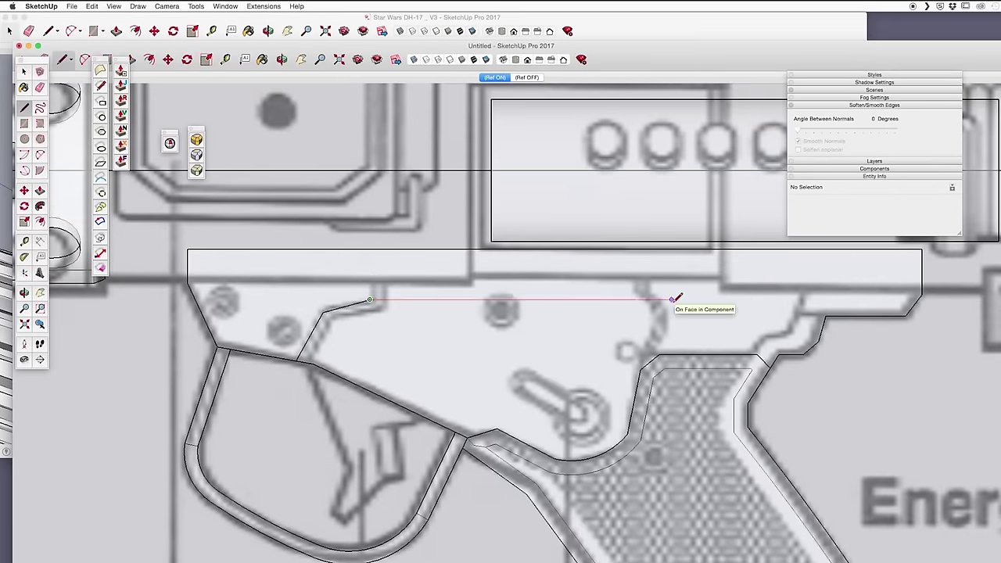
mouse_move(663, 340)
middle_mouse_down()
mouse_move(681, 185)
mouse_move(505, 312)
mouse_move(581, 315)
middle_mouse_up()
Select everything in the model, then select the scope group
left_click(92, 6)
left_click(106, 101)
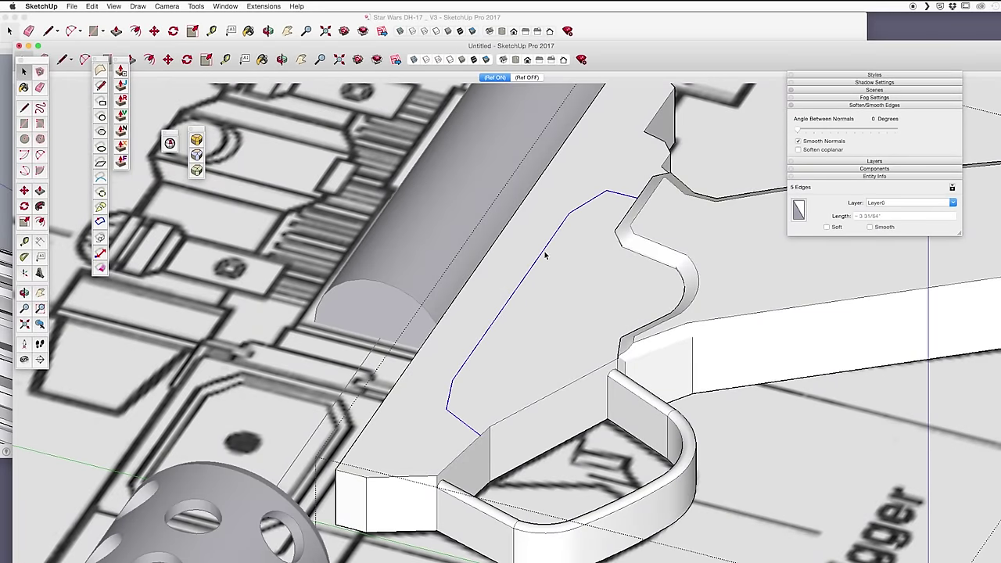
mouse_move(545, 266)
middle_mouse_down()
mouse_move(570, 197)
mouse_move(519, 404)
mouse_move(430, 393)
mouse_move(518, 237)
mouse_move(371, 268)
mouse_move(434, 301)
mouse_move(469, 258)
middle_mouse_up()
scroll(517, 237, "down", 15)
scroll(519, 238, "up", 10)
scroll(546, 235, "up", 5)
left_click(546, 234)
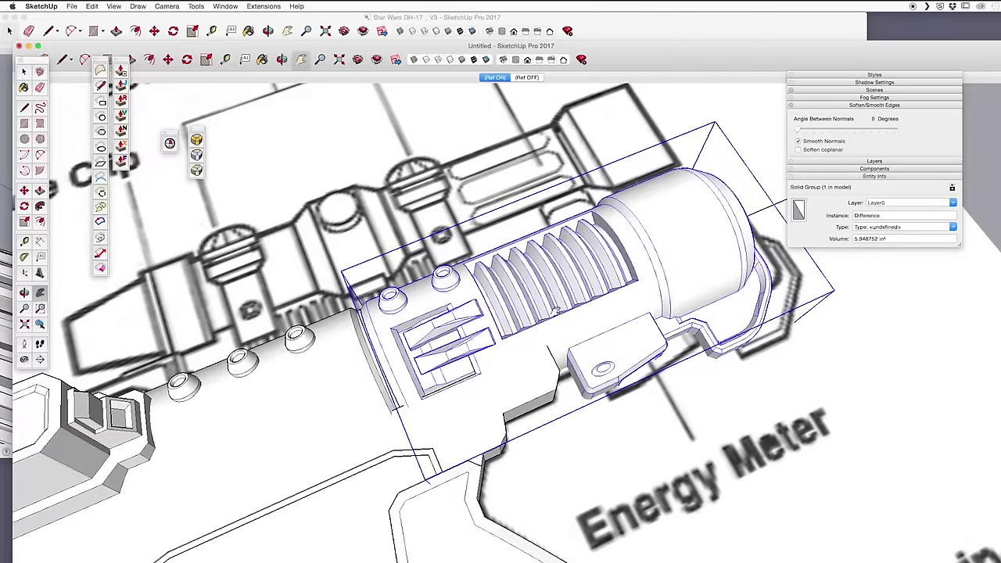
Extrude the half-circle into a long half-cylinder and make it a component named 'back'
middle_click_drag(556, 308, 542, 258)
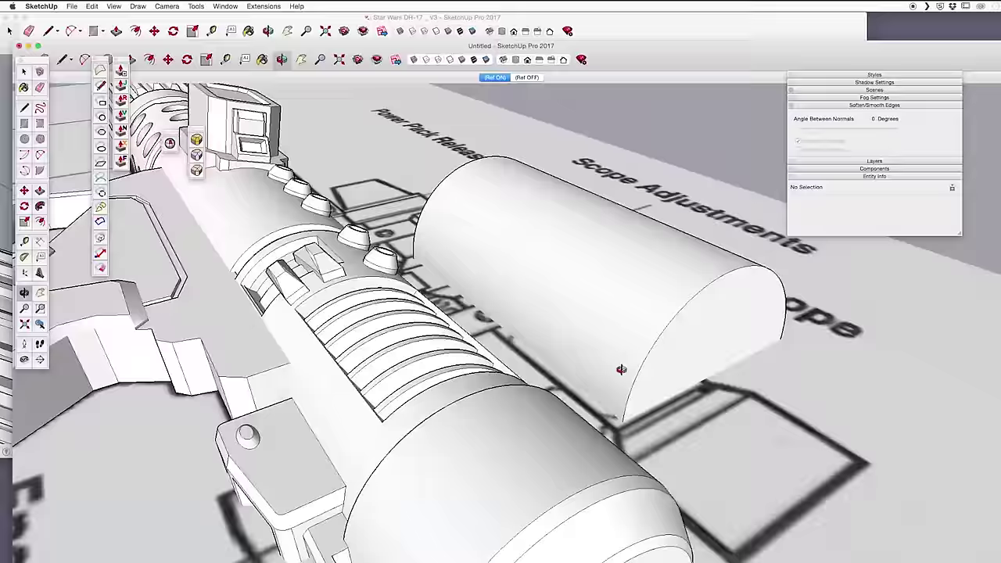
middle_click_drag(614, 368, 561, 280)
scroll(594, 313, "down", 5)
left_click(537, 311)
scroll(538, 311, "up", 5)
triple_click(561, 279)
type("gback")
key("Return")
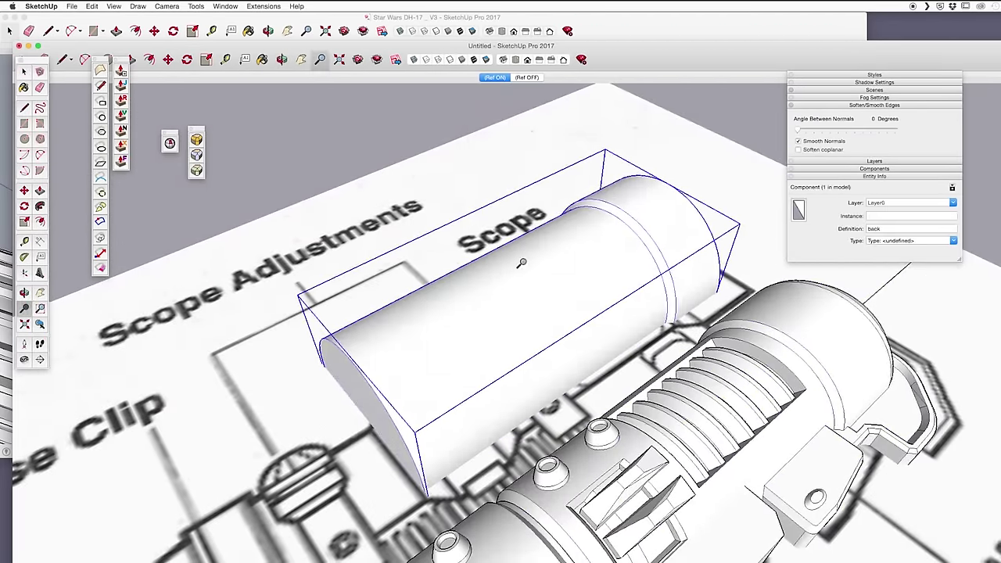
With X-ray on, draw the offset edge on the scope's half-circle end face
scroll(521, 264, "down", 5)
middle_click_drag(748, 174, 475, 201)
scroll(475, 201, "up", 4)
scroll(584, 358, "down", 3)
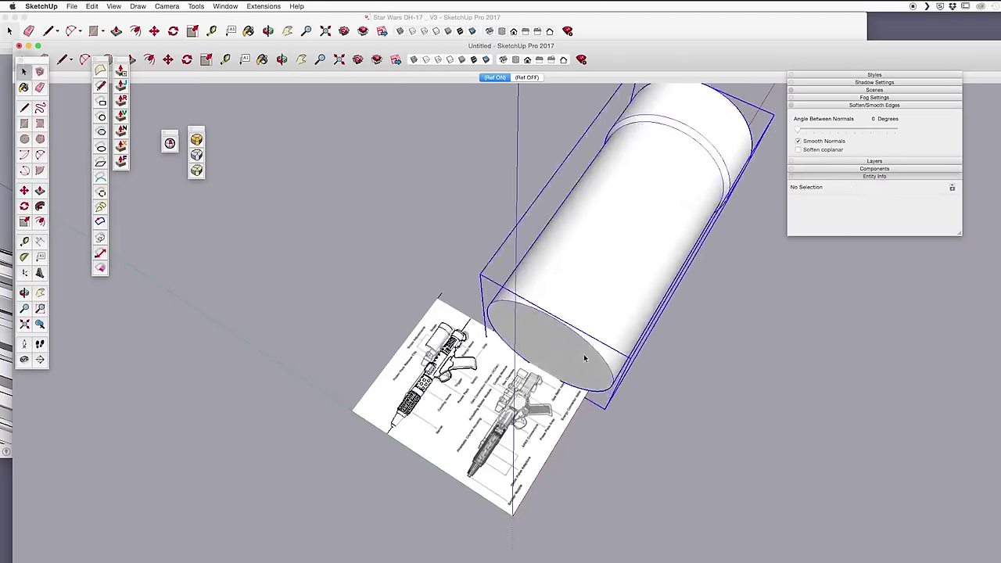
scroll(584, 358, "up", 3)
middle_click_drag(584, 358, 558, 349)
key("x")
key("x")
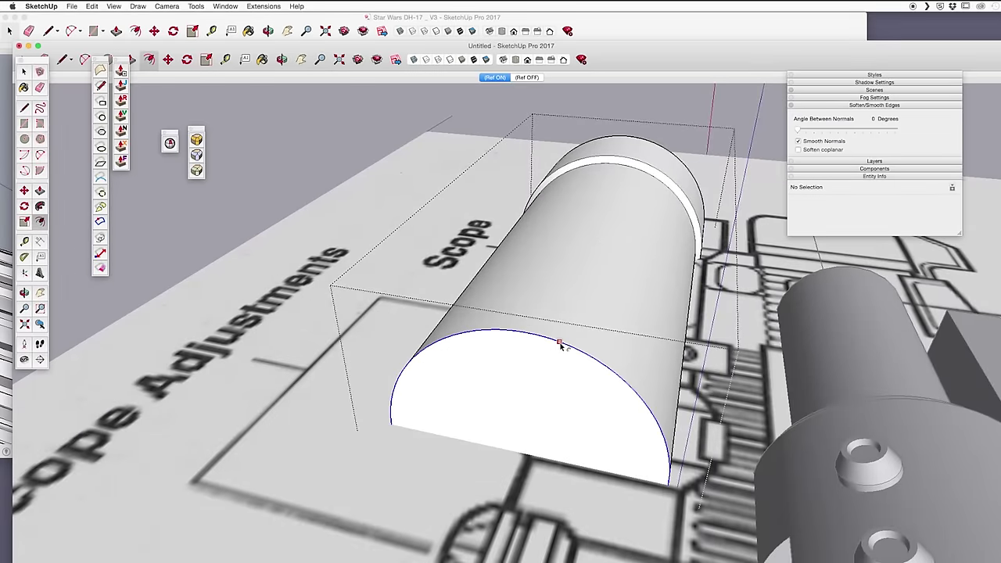
left_click(555, 360)
key("l")
left_click(522, 452)
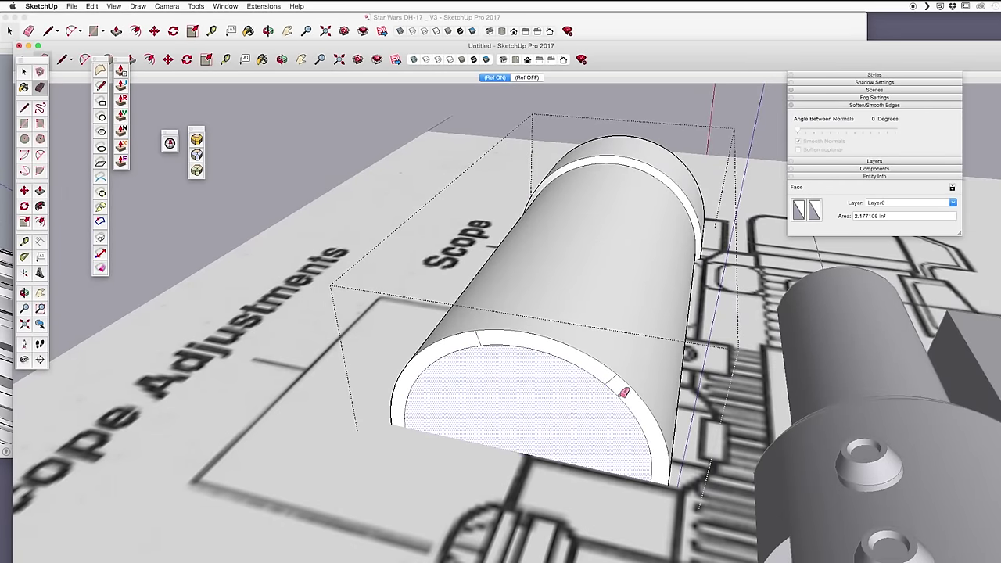
Push/Pull the thin arc strip along the cylinder to form the shallow recess
key("p")
middle_click_drag(624, 392, 504, 417)
left_click_drag(515, 400, 652, 231)
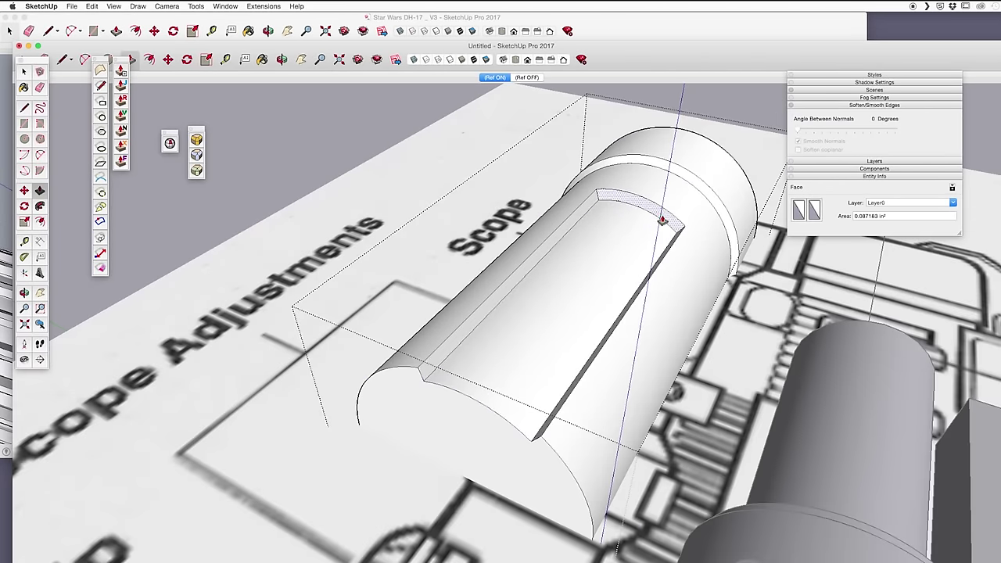
key("m")
middle_click_drag(661, 220, 645, 205)
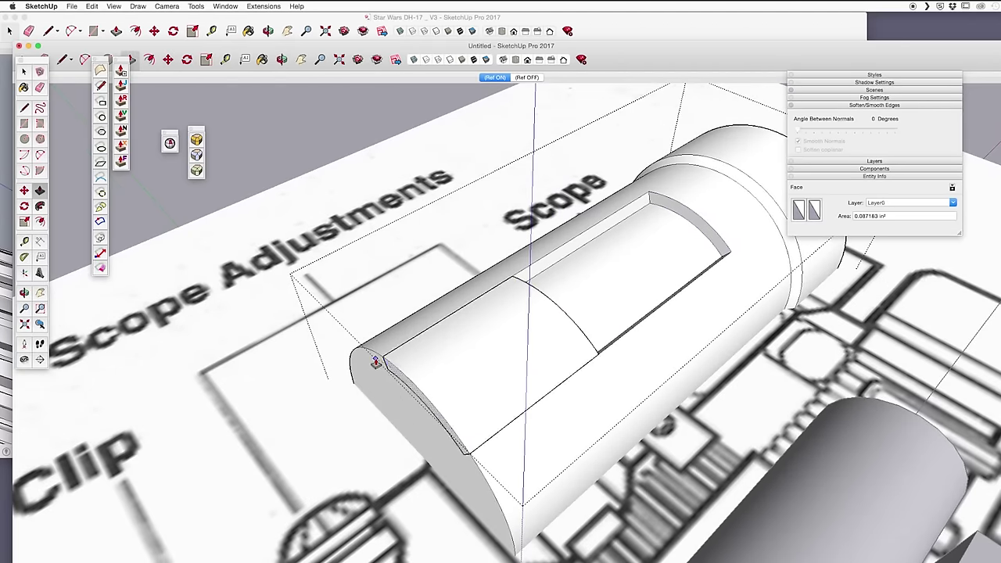
middle_click_drag(568, 370, 658, 257)
Undo the pulled recess and copy the scope's end arc partway along the cylinder
key("super+z")
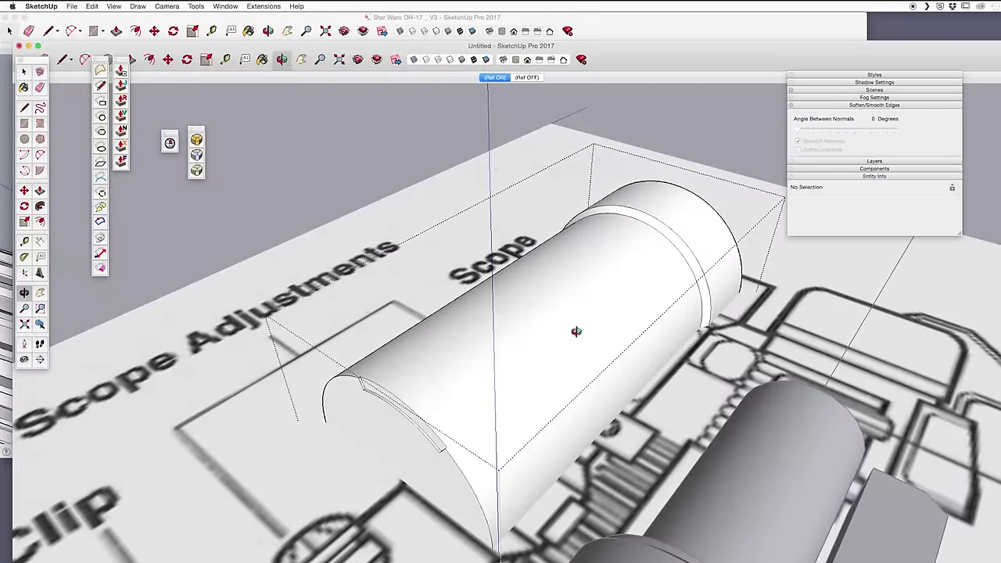
middle_click_drag(415, 428, 509, 357)
key("space")
left_click(480, 391)
key("m")
middle_click_drag(480, 391, 680, 258)
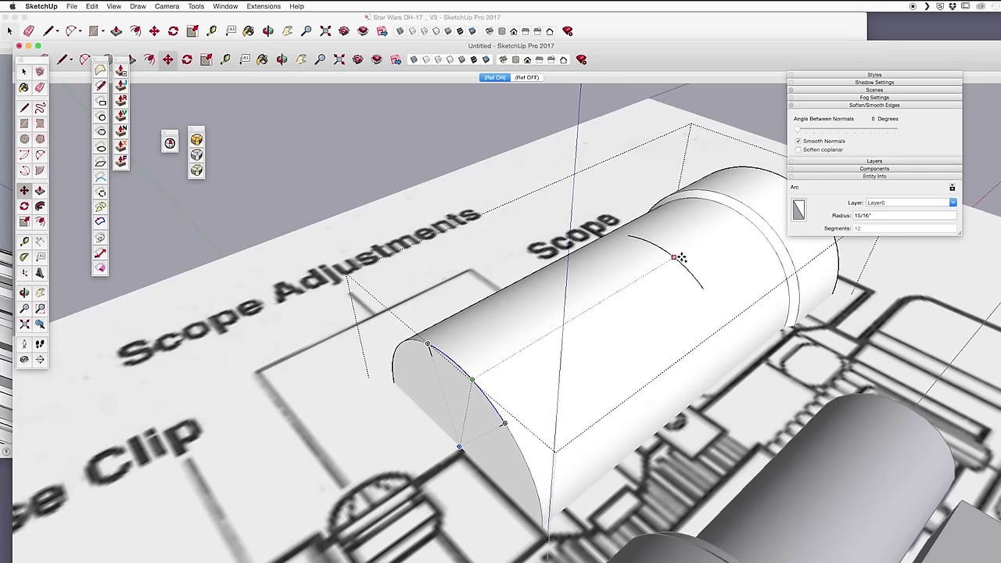
Toggle hidden geometry on and off, then redo the recess cut
middle_click_drag(494, 420, 536, 356)
key("alt+h")
key("l")
key("space")
key("alt+h")
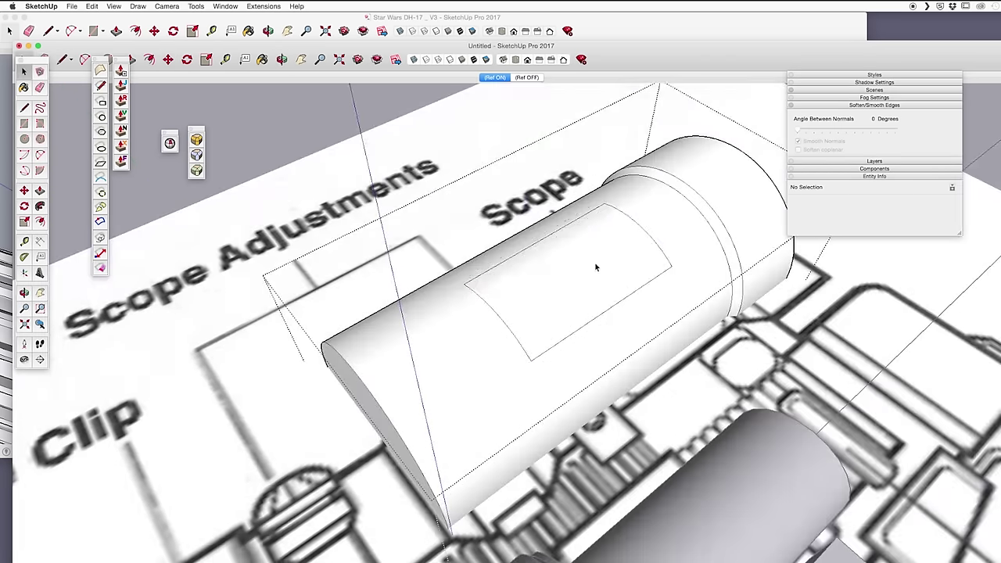
key("super+shift+z")
Close the top strip between the two arcs with a straight line
scroll(603, 267, "up", 3)
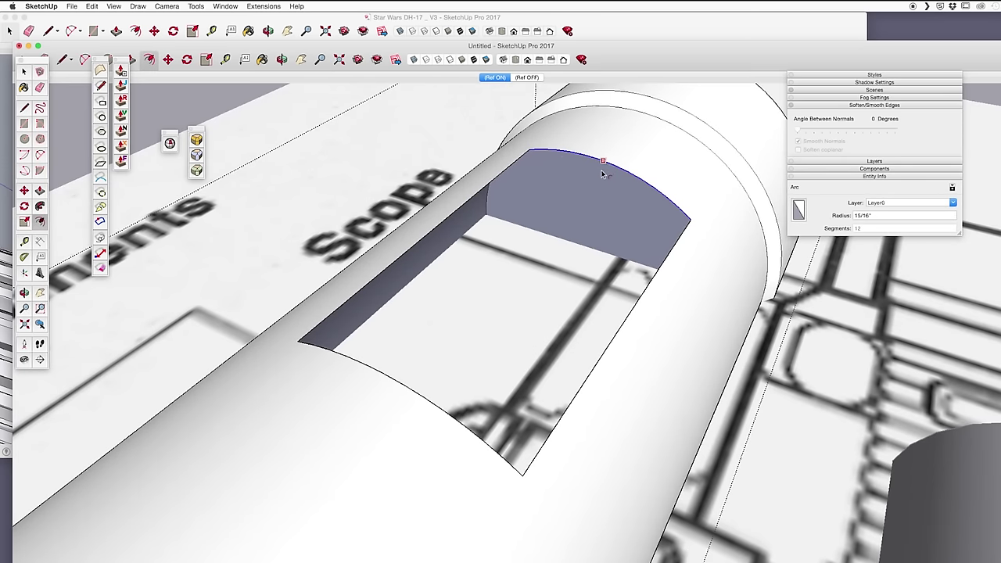
middle_click_drag(594, 186, 660, 221)
key("l")
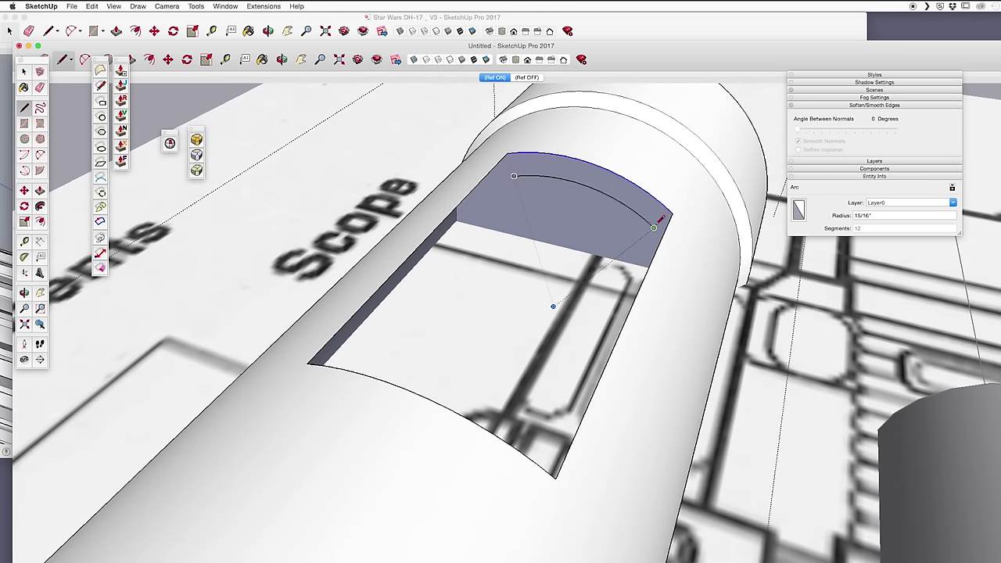
left_click(530, 178)
key("space")
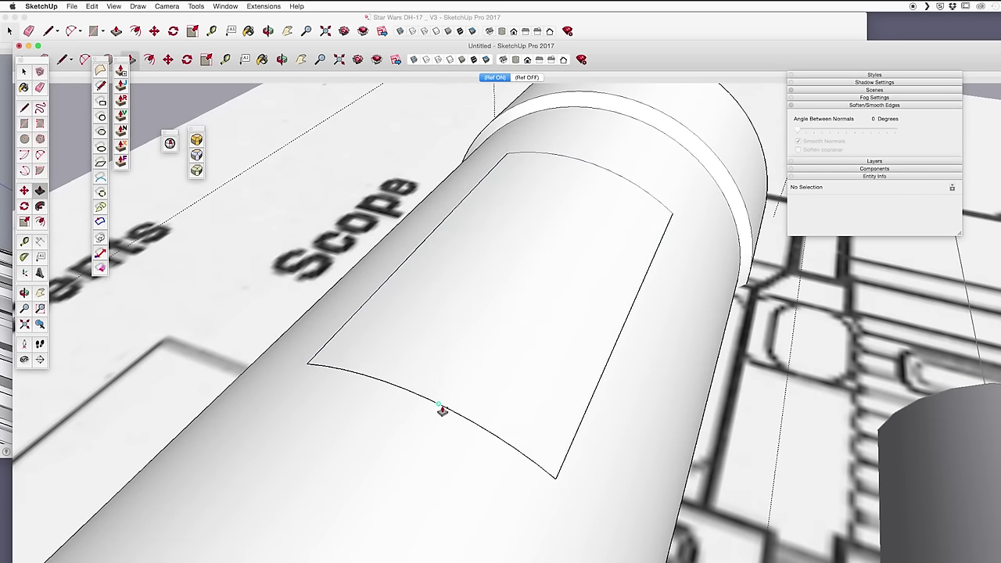
Reverse the recess faces so they face outward
middle_click_drag(508, 332, 279, 217)
triple_click(279, 217)
right_click(338, 212)
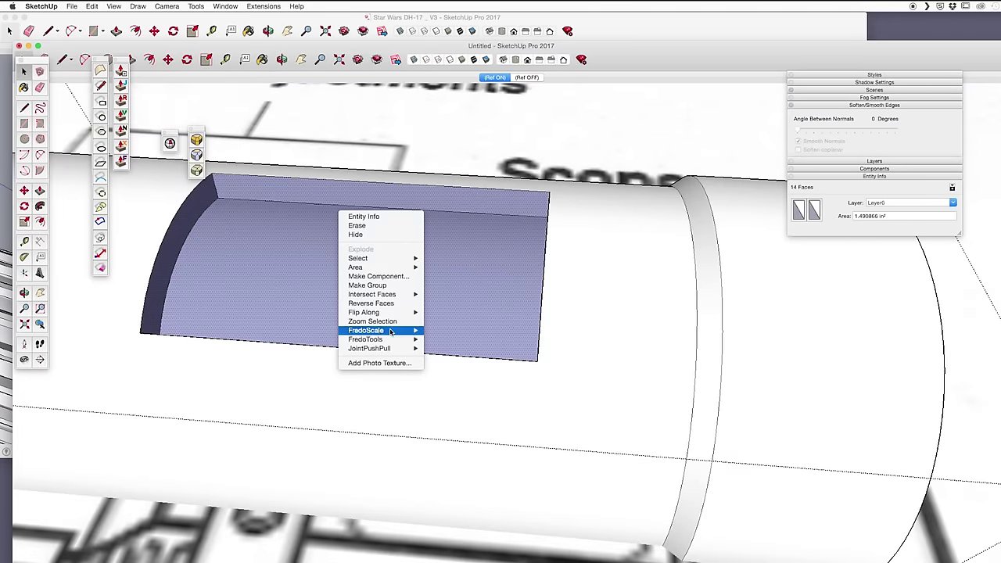
left_click(387, 306)
mouse_move(386, 306)
middle_mouse_down()
mouse_move(424, 284)
mouse_move(677, 247)
mouse_move(453, 181)
mouse_move(354, 211)
mouse_move(576, 279)
middle_mouse_up()
scroll(614, 226, "up", 5)
Push/Pull a slab up from the recess floor, then undo the recess work
key("l")
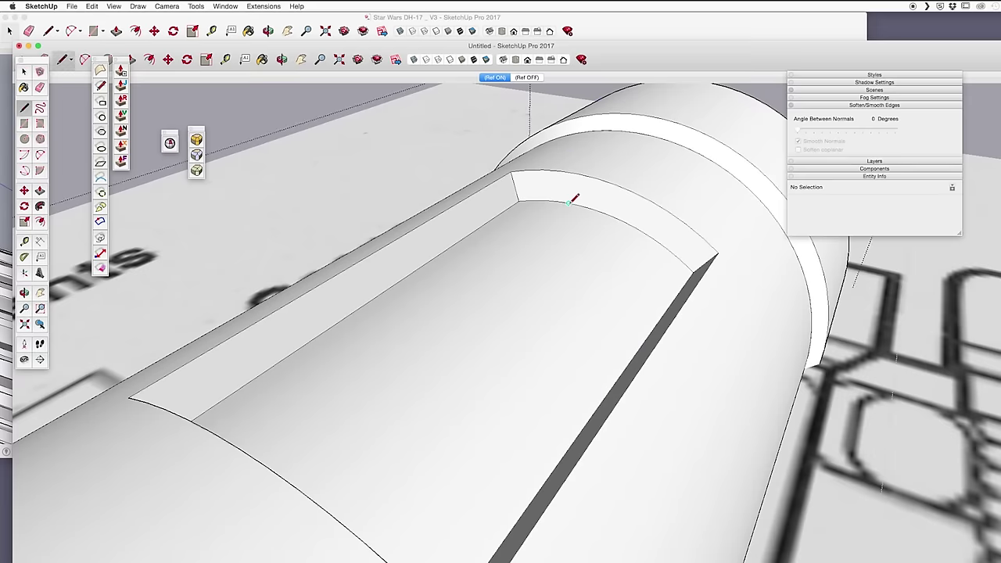
key("p")
left_click(570, 243)
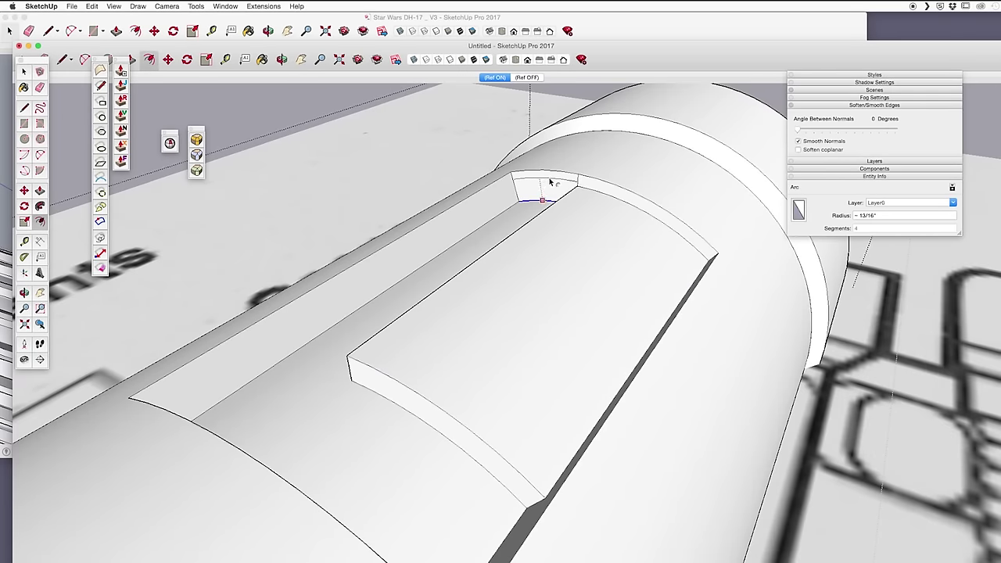
left_click_drag(549, 182, 414, 297)
scroll(583, 174, "down", 5)
middle_click_drag(584, 174, 550, 286)
key("super+z")
key("super+z")
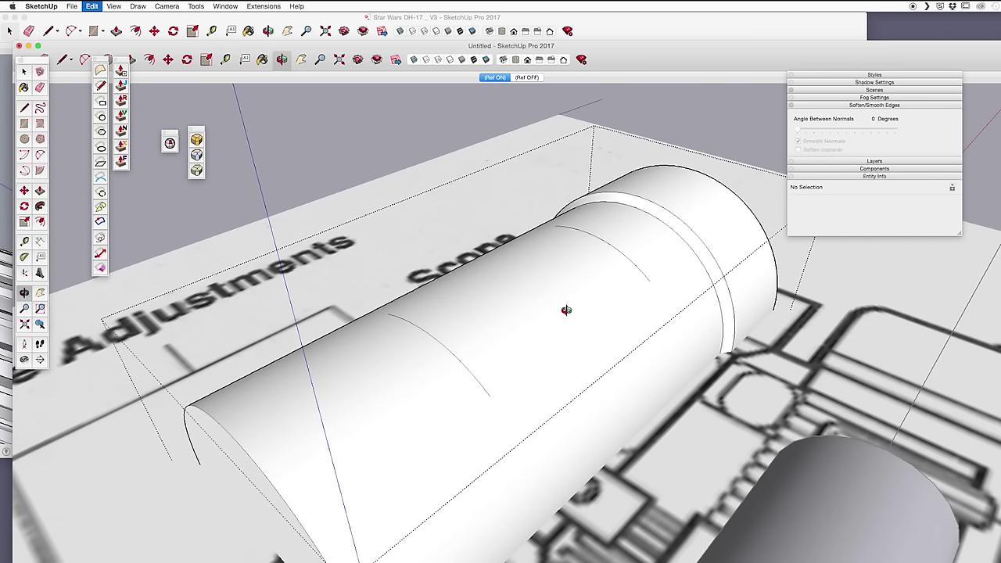
Show hidden geometry and select the new curve drawn across the cylinder
mouse_move(477, 332)
middle_mouse_down()
mouse_move(352, 273)
mouse_move(195, 180)
middle_mouse_up()
left_click_drag(100, 95, 113, 219)
key("alt+h")
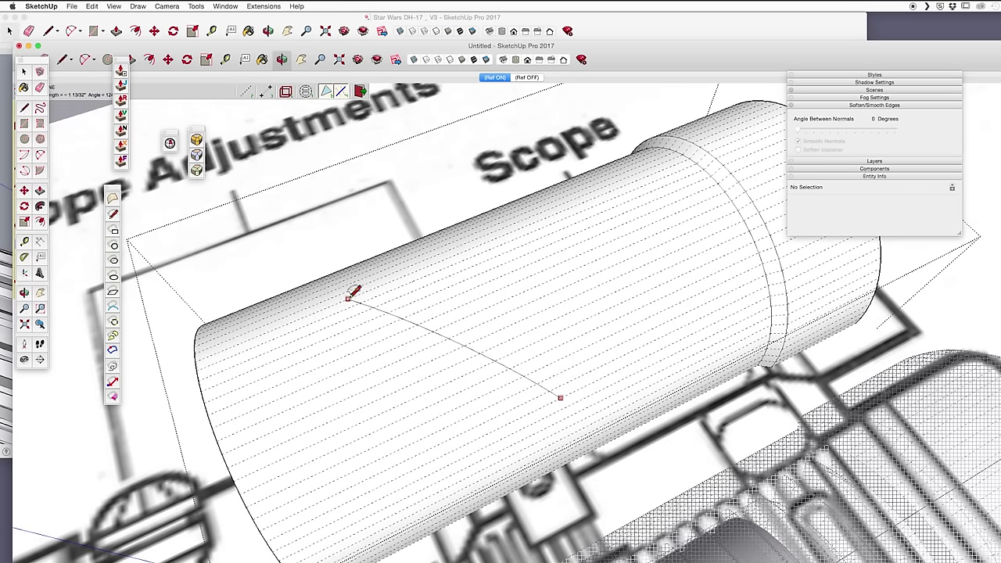
key("space")
left_click(442, 338)
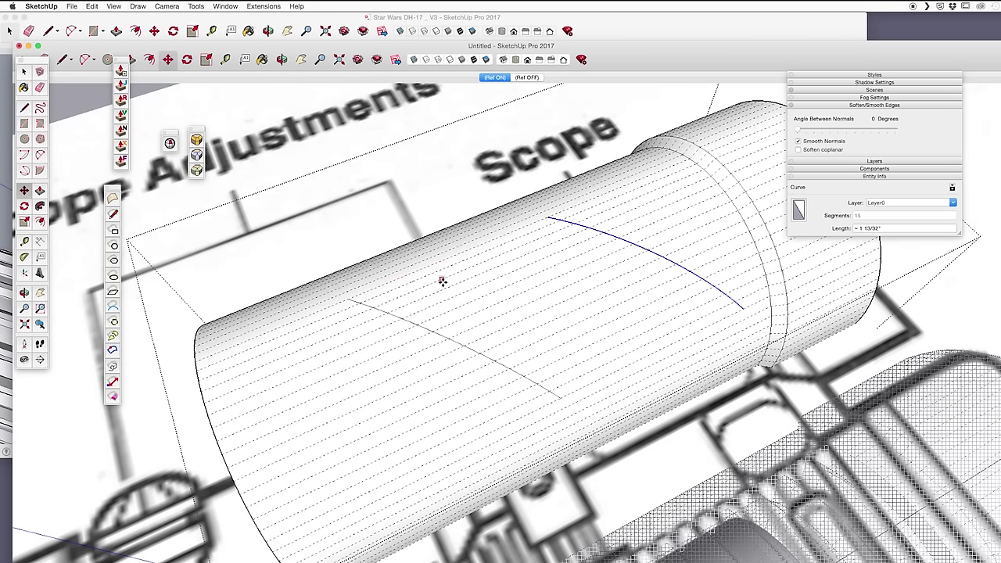
key("alt+h")
Thicken the curved patch between curve and line into a shell with Joint Push Pull
middle_click_drag(524, 342, 519, 264)
left_click(518, 263)
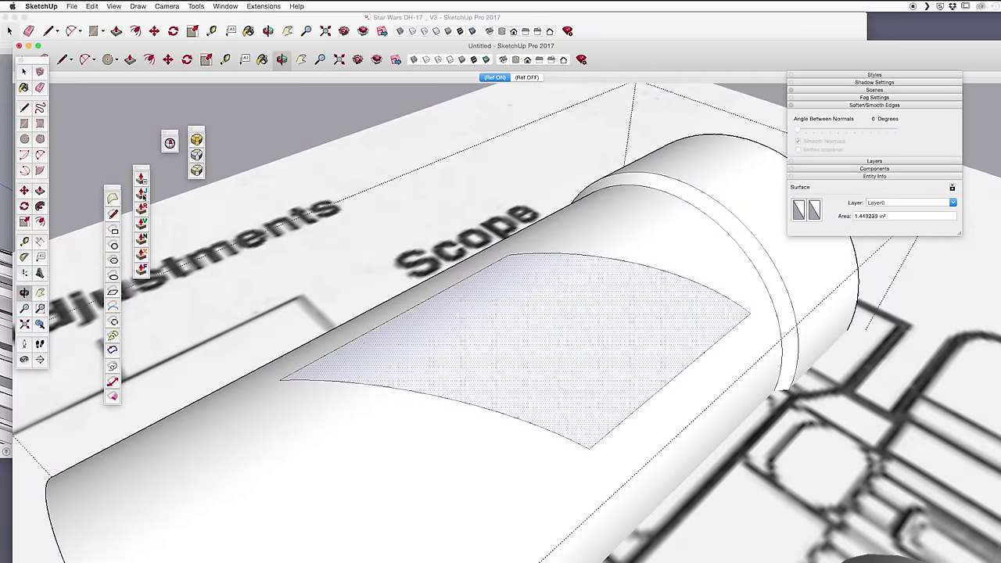
left_click(142, 195)
mouse_move(567, 269)
left_mouse_down()
mouse_move(573, 168)
mouse_move(567, 308)
mouse_move(569, 270)
left_mouse_up()
scroll(567, 308, "down", 4)
scroll(313, 423, "up", 4)
middle_click_drag(571, 281, 515, 281)
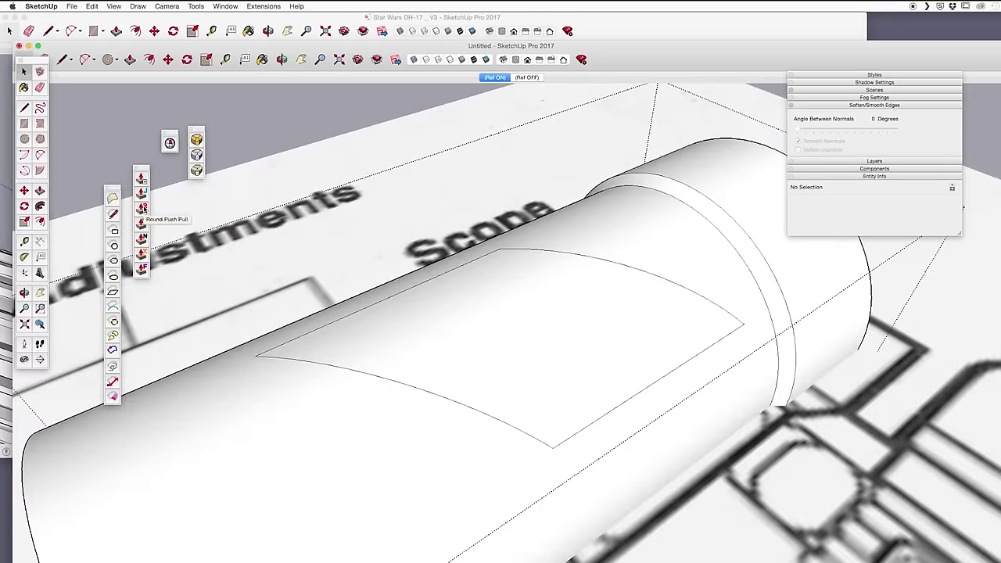
Try a different Joint Push Pull mode on the curved patch, cancelling the previews
left_click(142, 238)
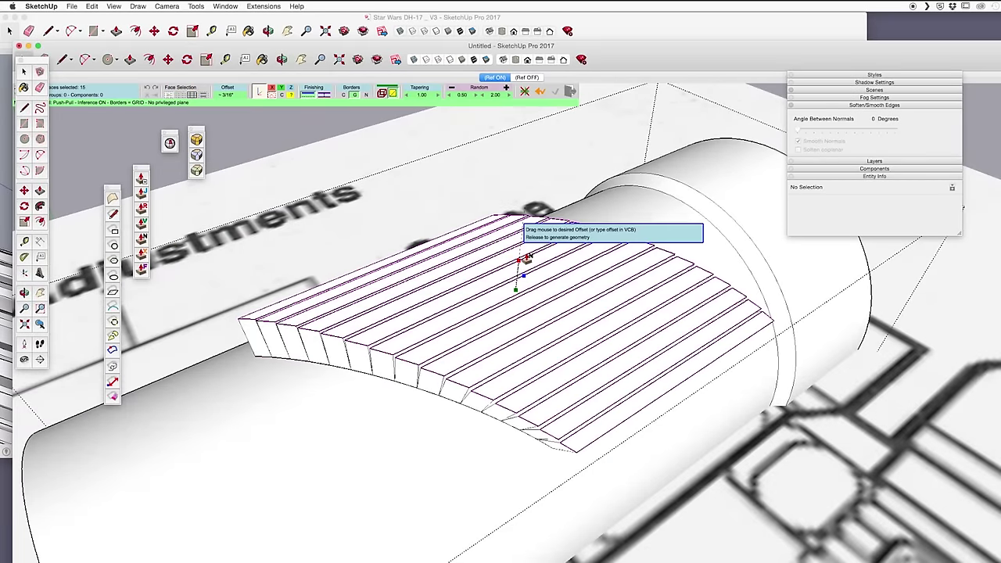
left_click_drag(527, 263, 536, 190)
key("Escape")
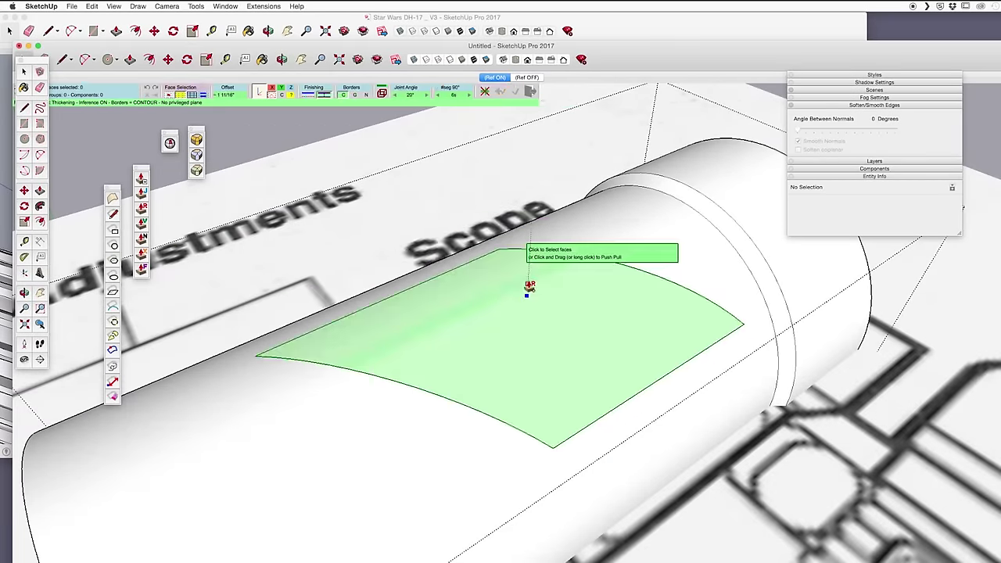
left_click_drag(520, 274, 539, 222)
key("Escape")
left_click(521, 286)
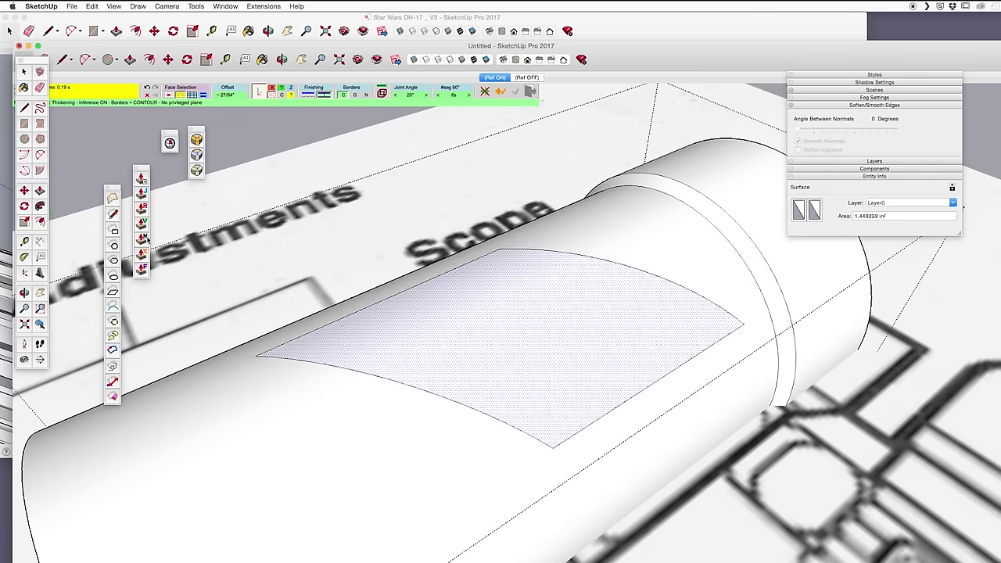
left_click_drag(523, 290, 536, 266)
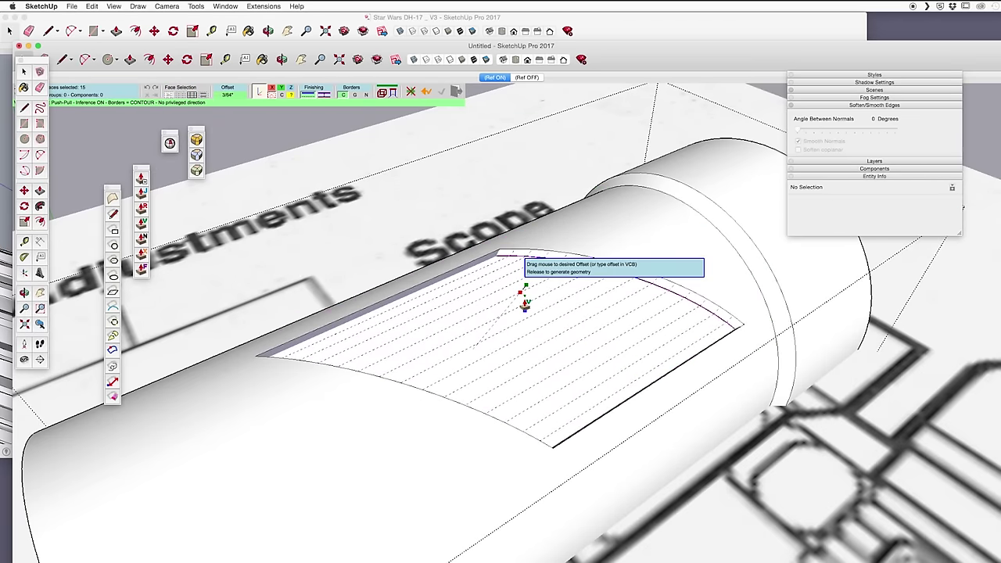
Draw a dividing line starting from a point on the arc edge
middle_click_drag(516, 324, 634, 271)
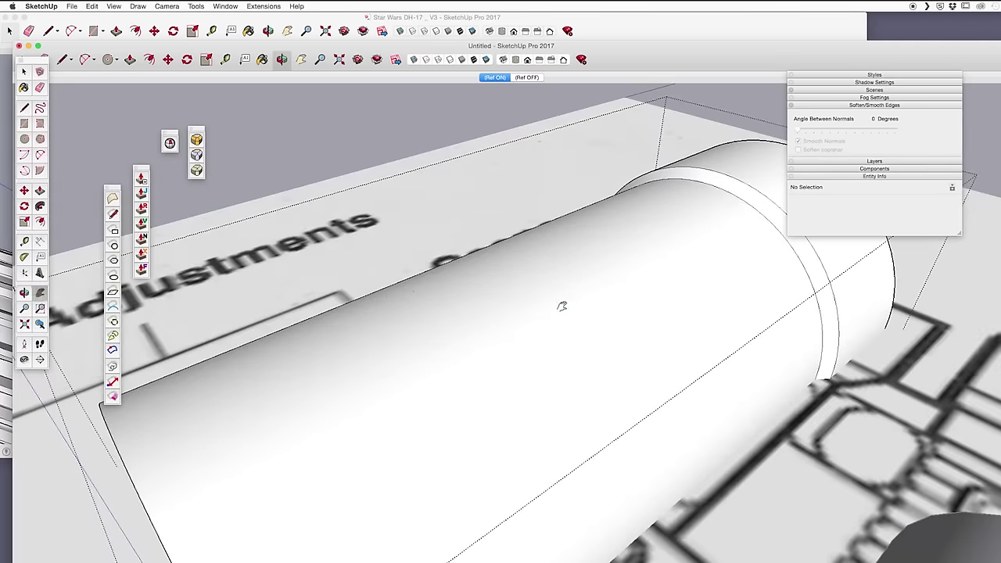
middle_click_drag(561, 306, 626, 273)
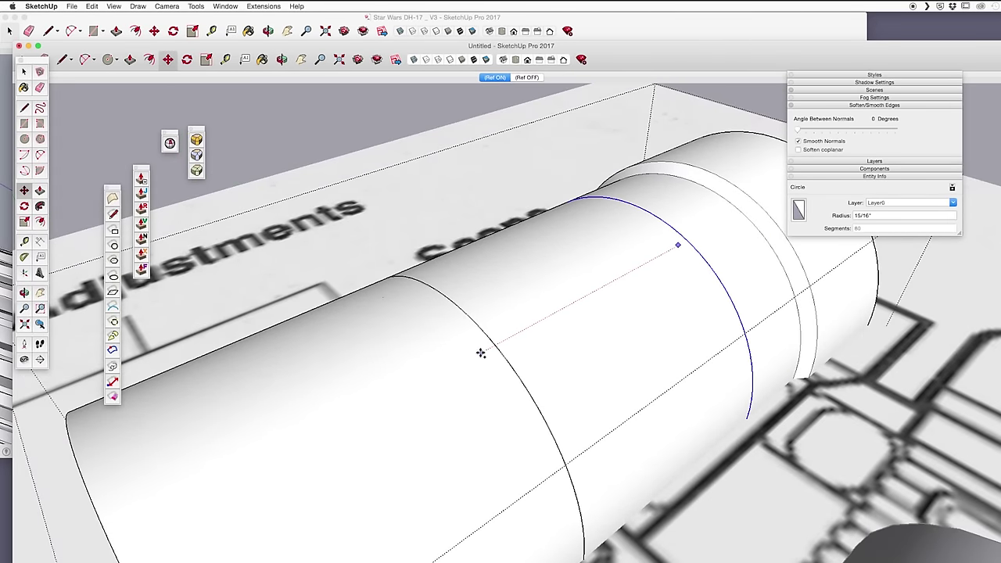
middle_click_drag(480, 354, 453, 313)
key("l")
left_click(411, 334)
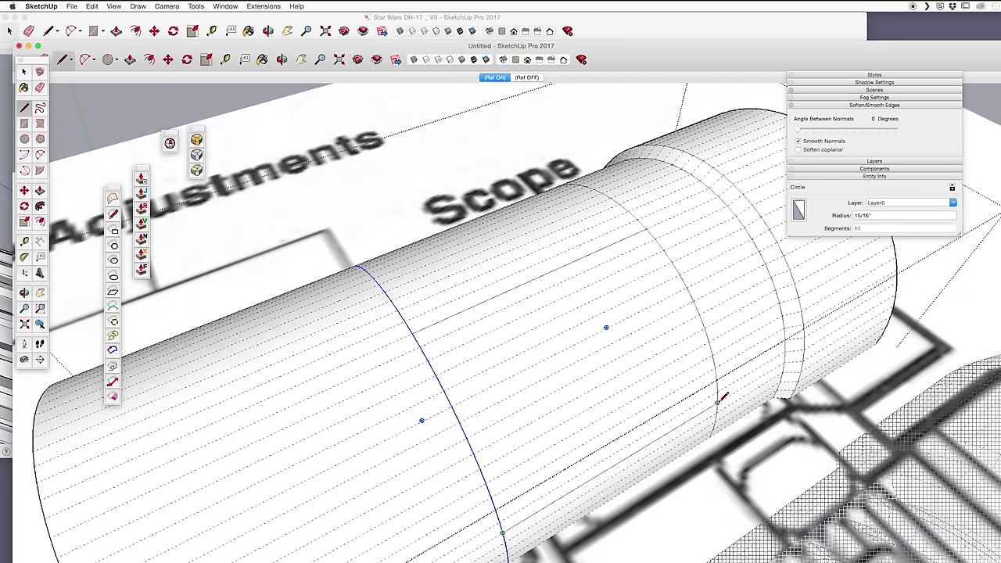
Sink the curved window face into the cylinder as a shallow recess
middle_click_drag(428, 319, 594, 313)
left_click(659, 246)
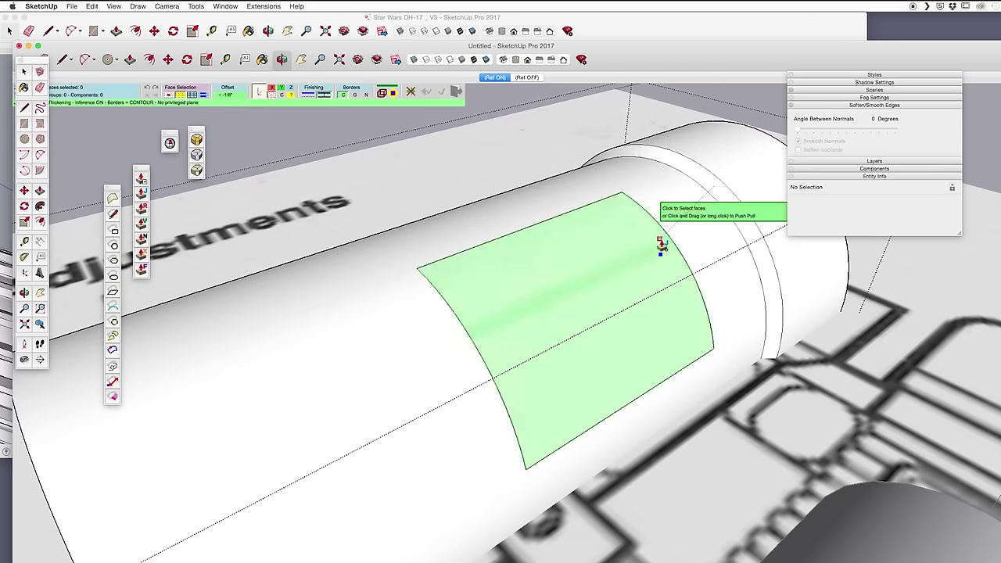
left_click_drag(658, 245, 684, 234)
left_click_drag(666, 248, 645, 279)
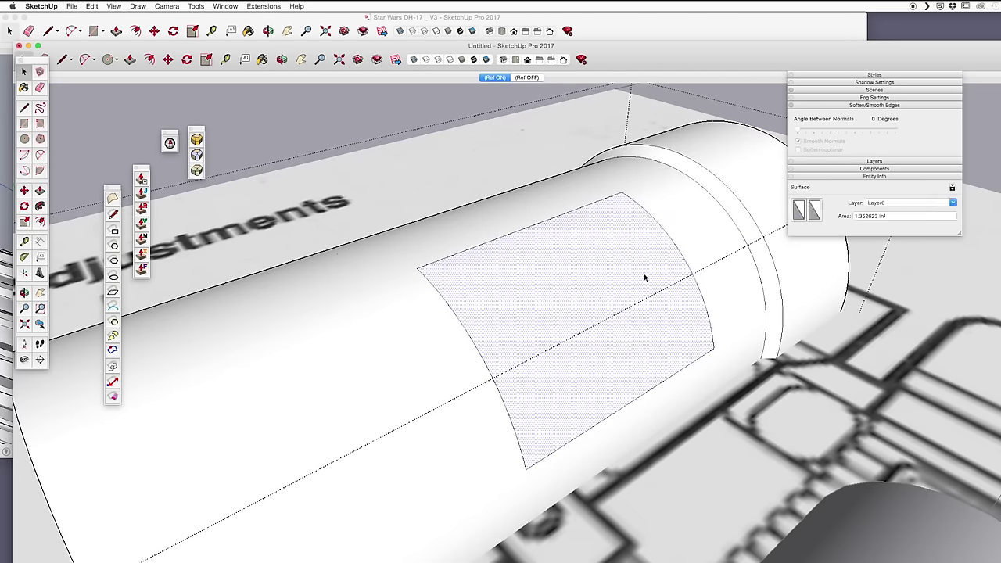
middle_click_drag(646, 279, 540, 260)
left_click(609, 127)
left_click(540, 260)
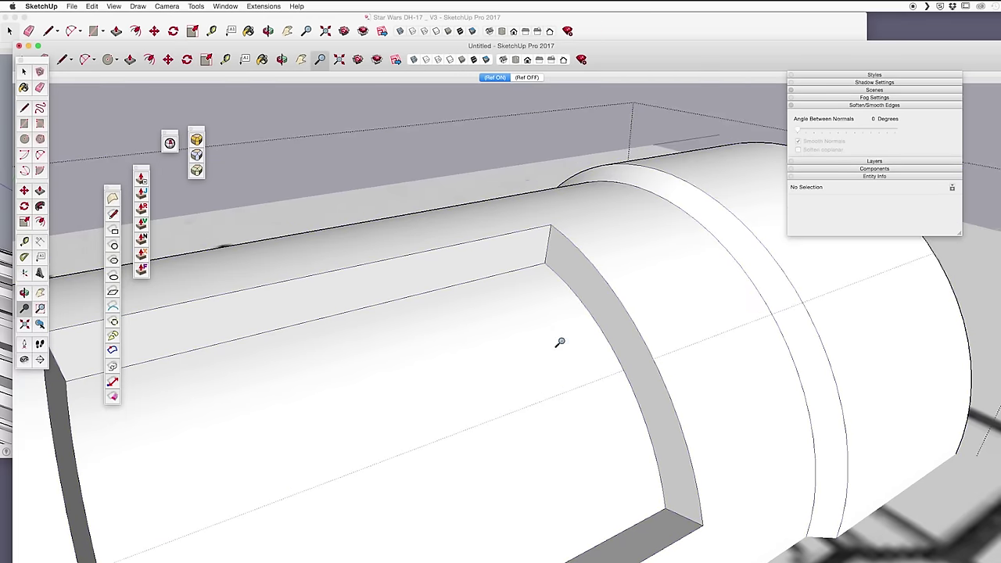
Select the ribbed solid group and orbit to inspect the window cutout
scroll(559, 342, "down", 5)
middle_click_drag(560, 341, 483, 483)
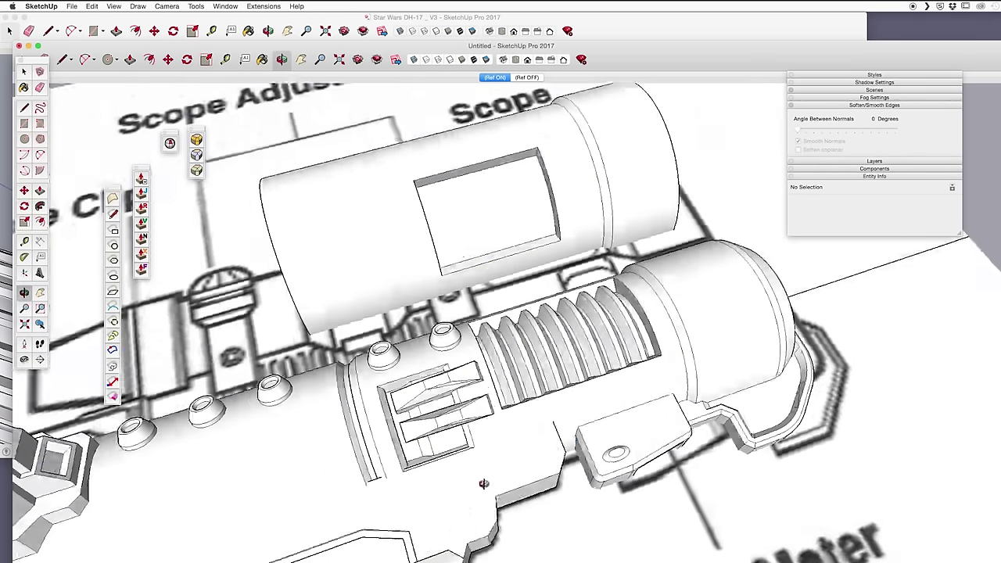
scroll(555, 367, "up", 3)
left_click(658, 314)
middle_click_drag(657, 314, 657, 253)
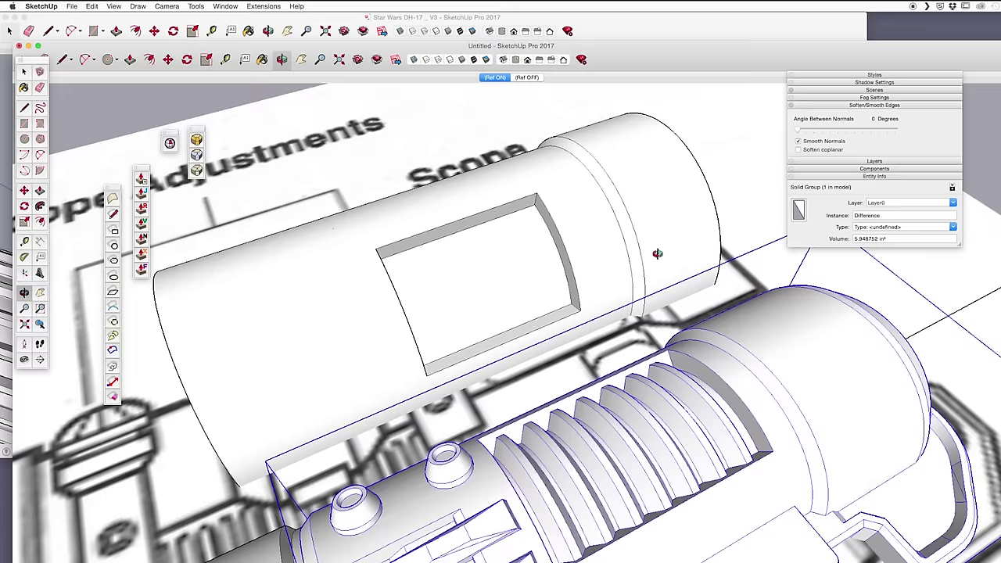
scroll(652, 312, "up", 10)
middle_click_drag(648, 368, 683, 364)
key("Escape")
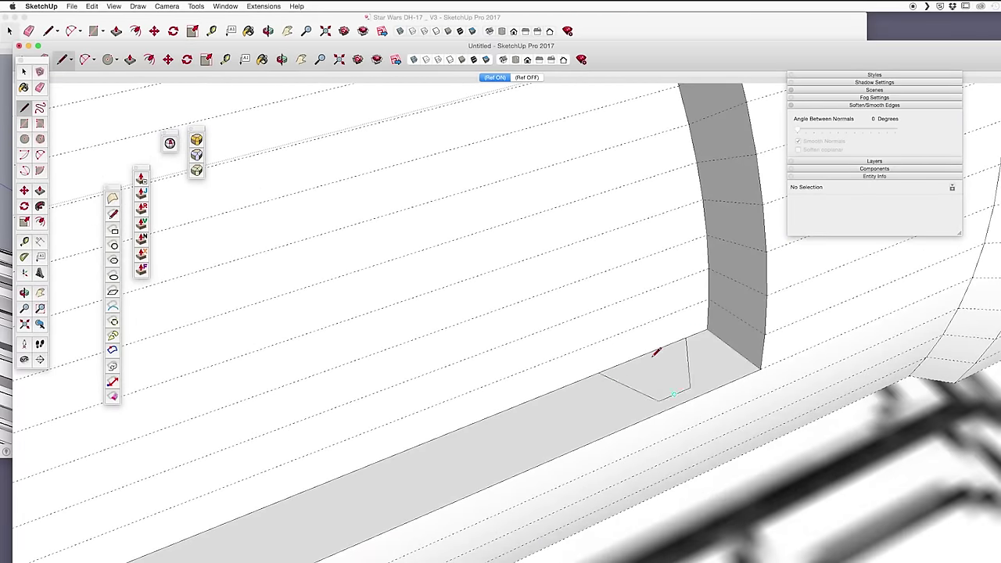
Box-select every part of the tapered rib post at the cutout's right end
middle_click_drag(662, 397, 690, 357)
key("m")
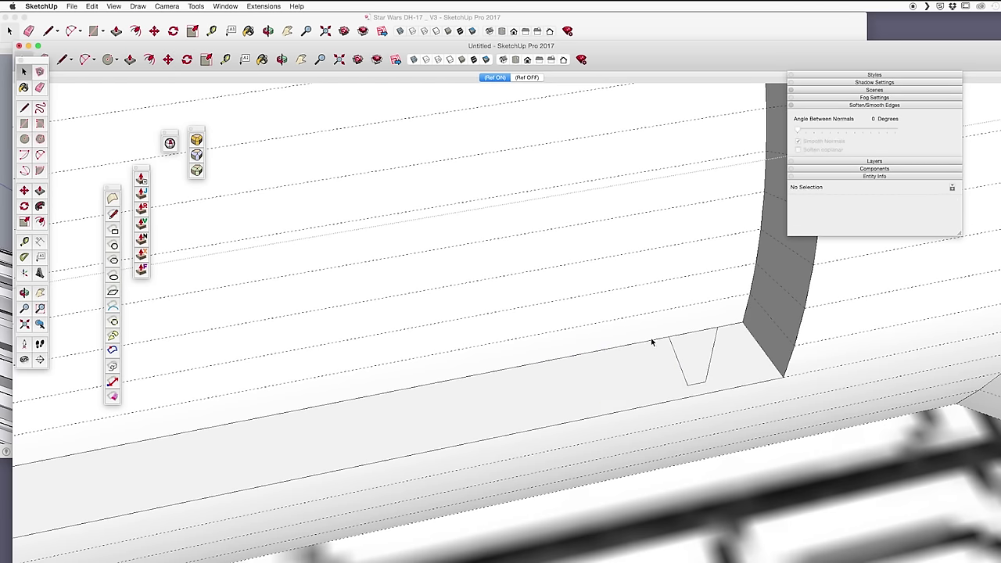
middle_click_drag(650, 341, 625, 361)
key("l")
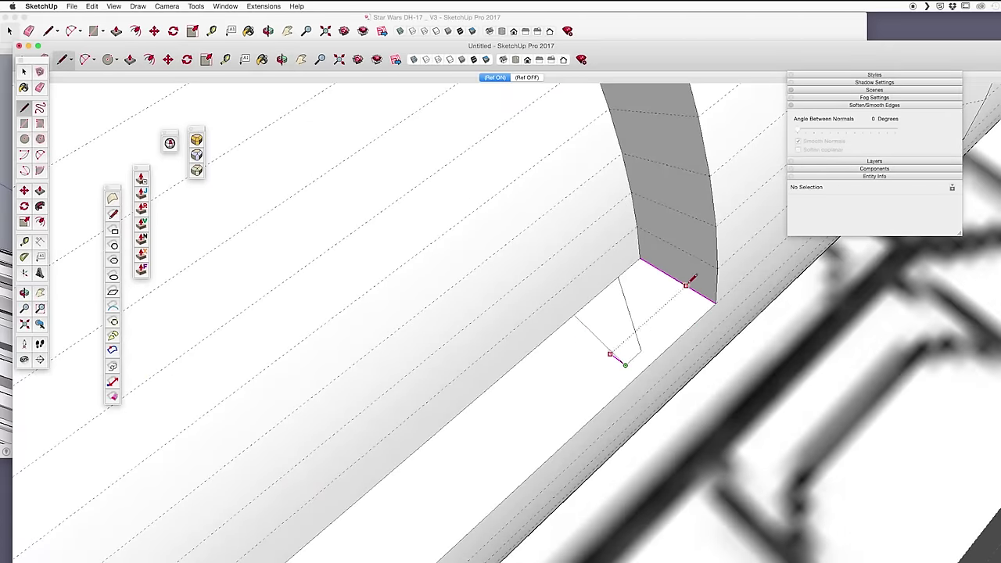
key("m")
middle_click_drag(602, 327, 520, 373)
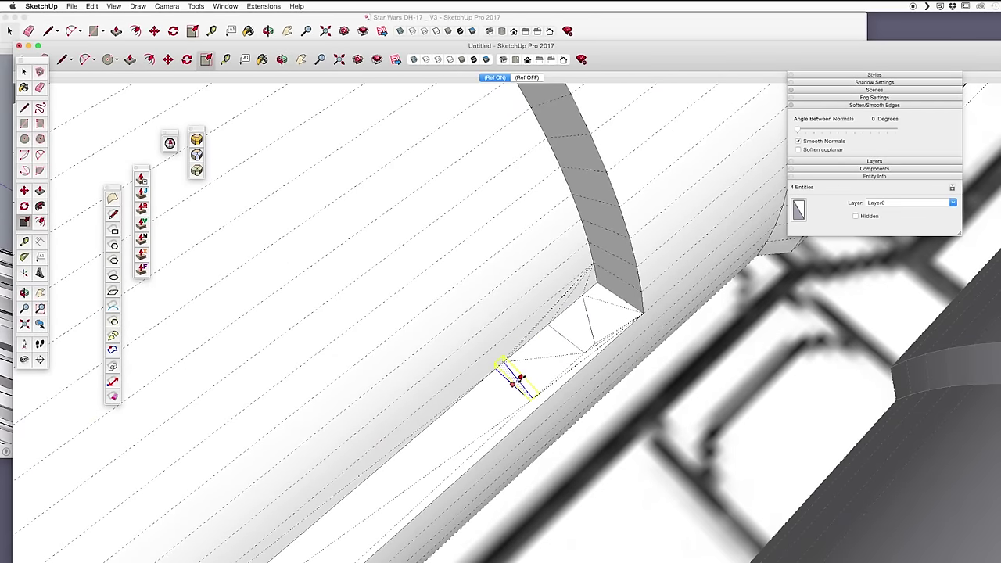
scroll(573, 286, "down", 3)
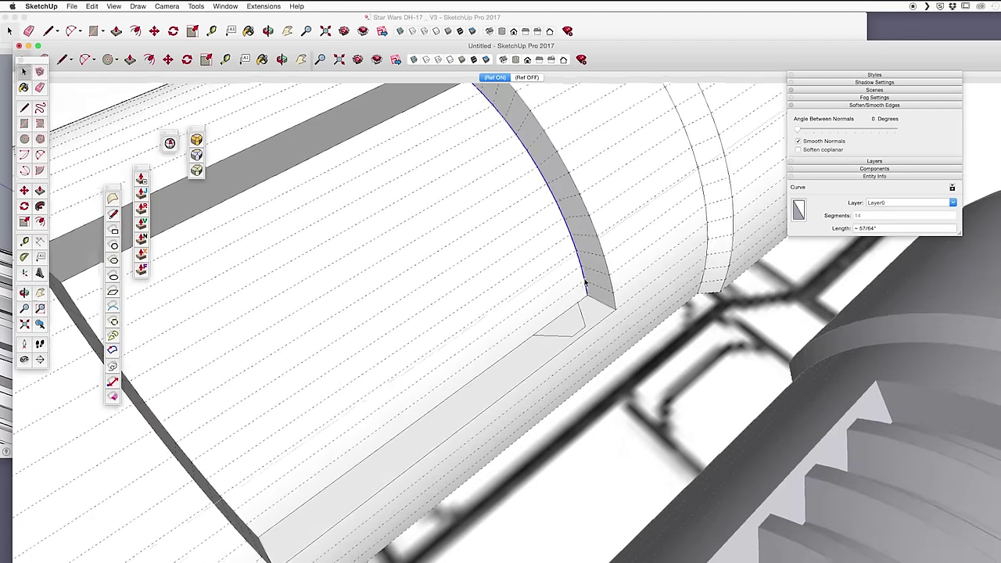
middle_click_drag(573, 286, 446, 212)
key("space")
left_click_drag(446, 212, 538, 472)
middle_click_drag(551, 460, 598, 346)
Copy the rib to the cutout's left end as four evenly spaced copies (/4)
key("m")
left_click(513, 157)
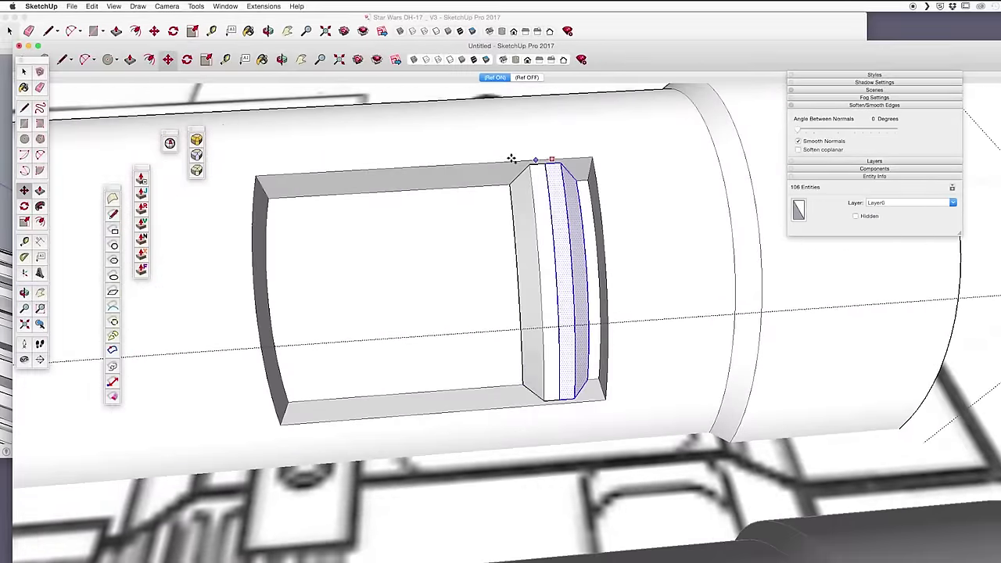
left_click(302, 181)
type("/4")
key("Return")
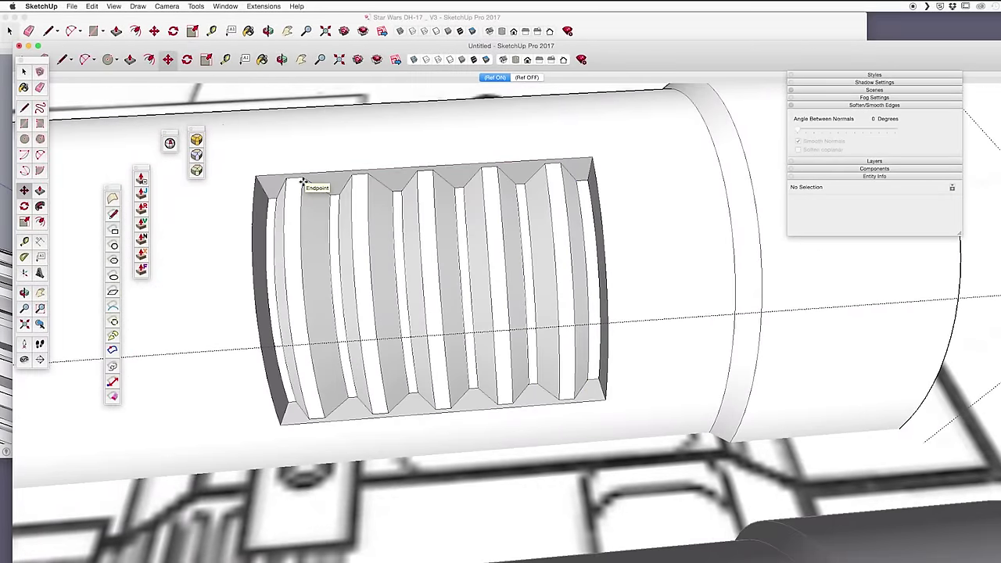
Zoom and orbit until the window cutout faces the camera squarely
middle_click_drag(303, 181, 598, 248)
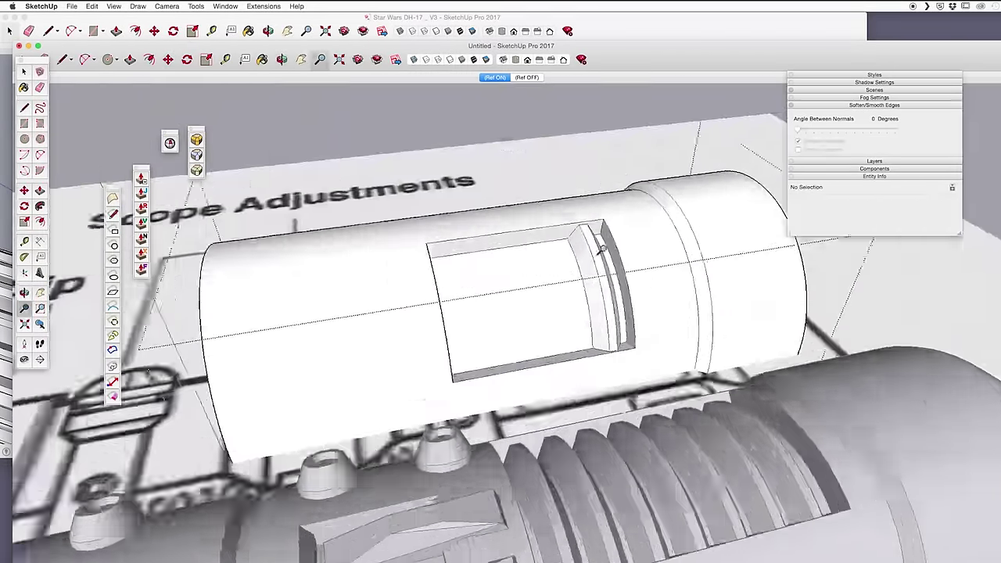
scroll(599, 248, "up", 5)
middle_click_drag(521, 306, 590, 360)
key("s")
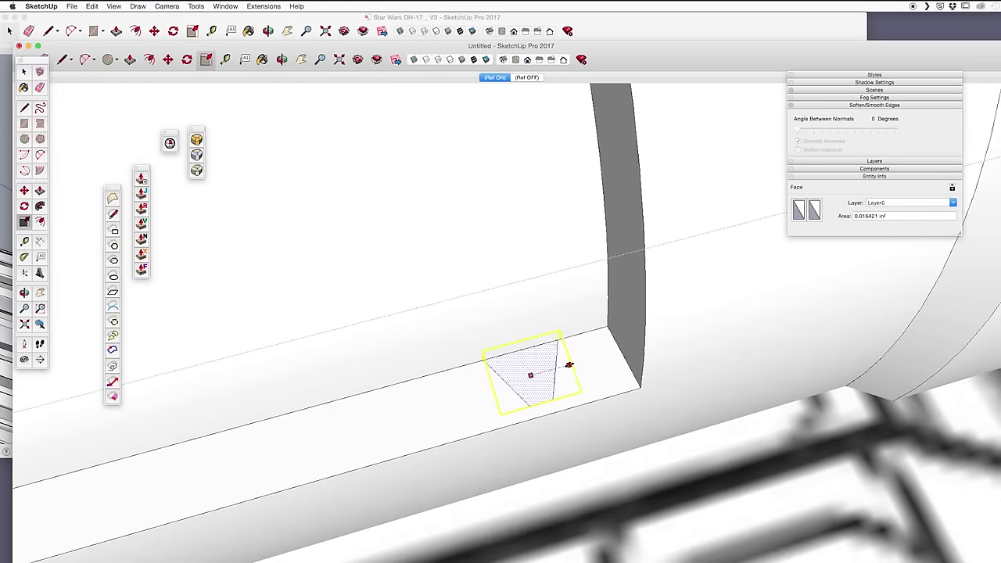
key("z")
left_click_drag(573, 364, 549, 313)
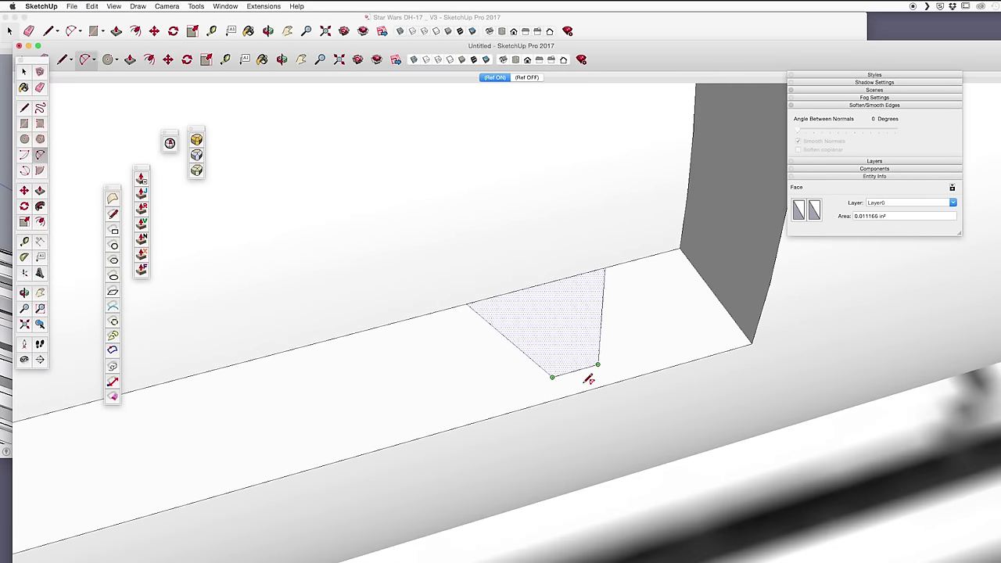
scroll(554, 367, "down", 5)
scroll(581, 424, "up", 4)
middle_click_drag(581, 424, 617, 353, "shift")
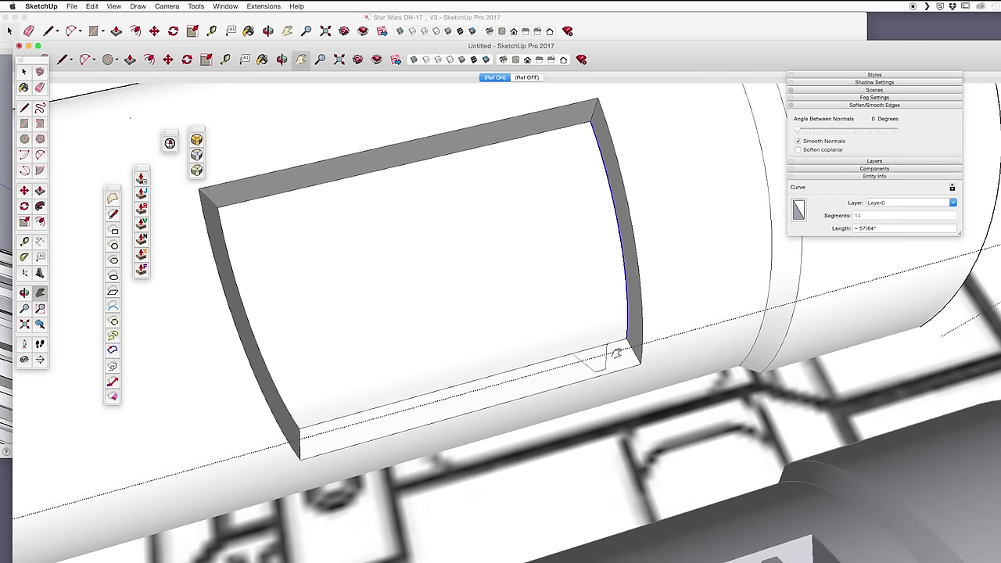
middle_click_drag(588, 287, 580, 382)
Array the slab across the cutout with /6, then /7, and view the reopened model
left_click_drag(524, 352, 536, 353)
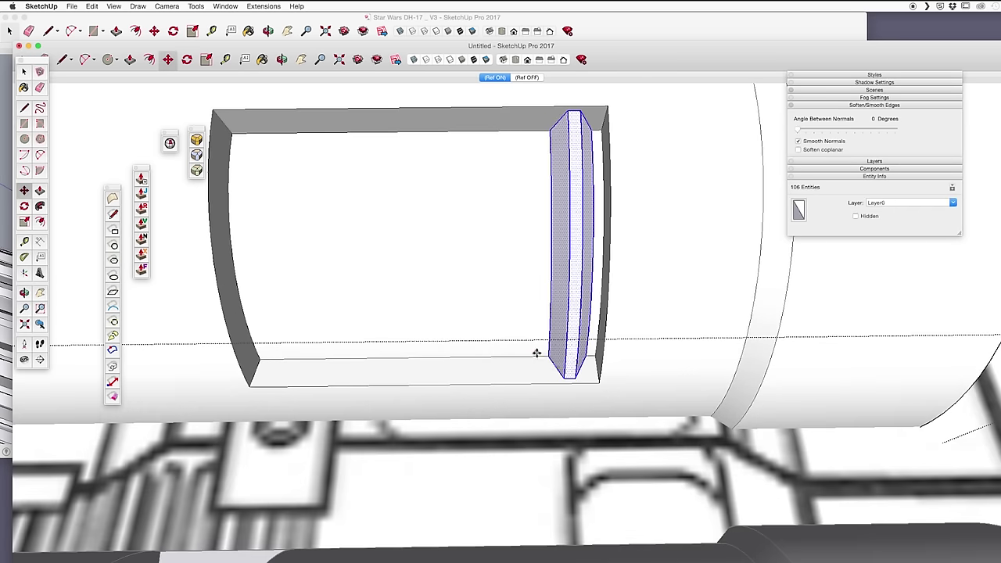
left_click_drag(571, 383, 272, 387, "alt")
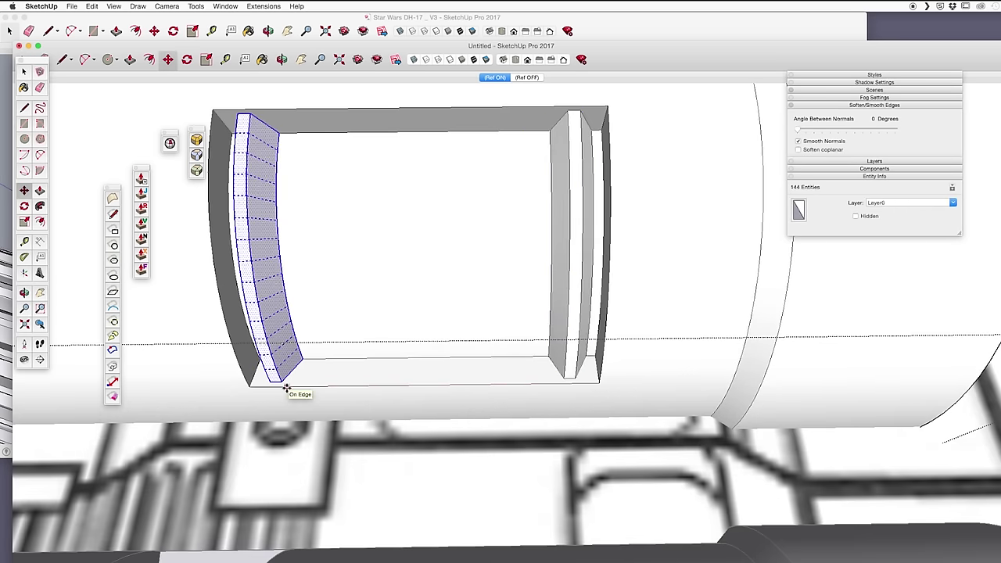
type("/6")
key("Return")
type("/7")
key("Return")
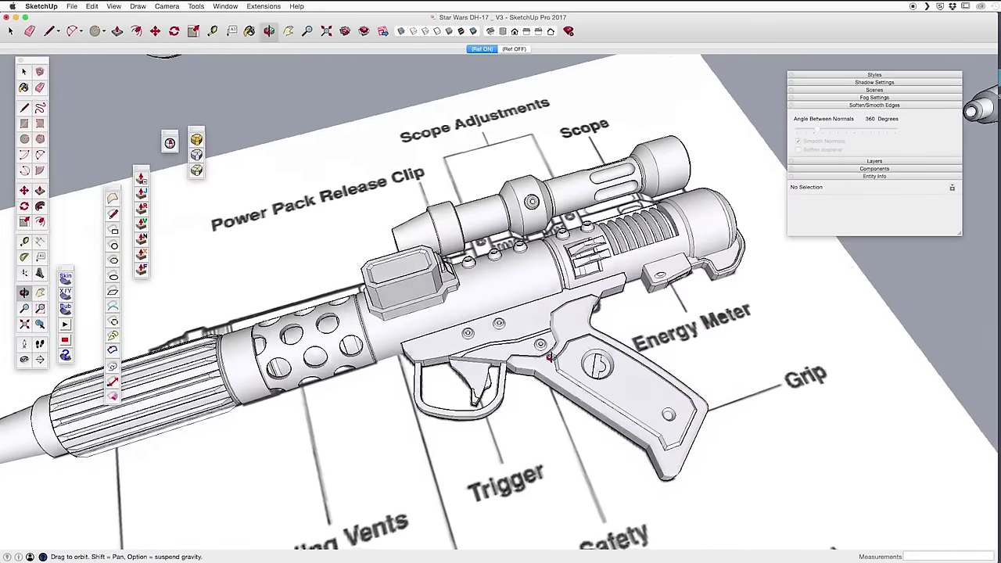
left_click_drag(703, 205, 606, 193)
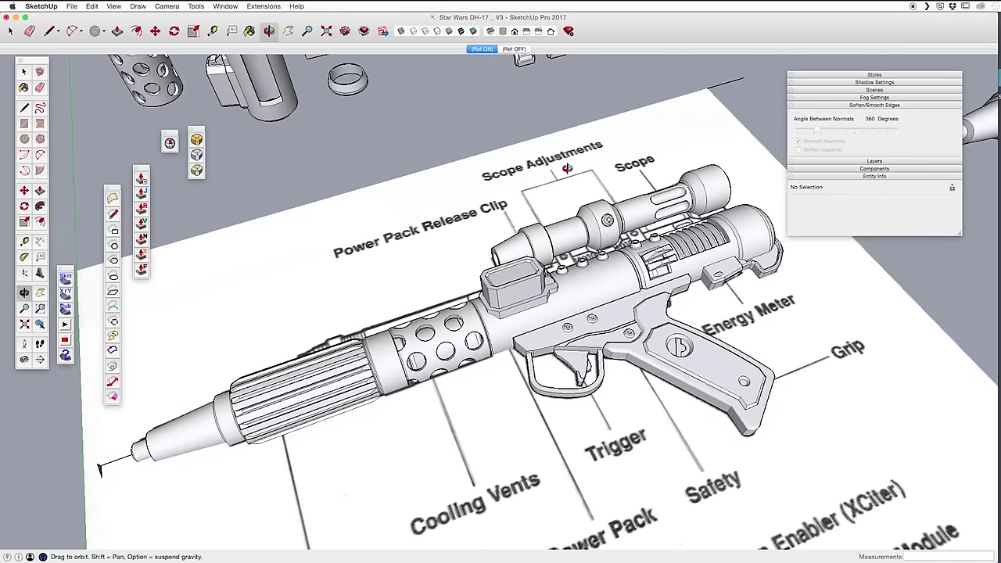
left_click(514, 49)
left_click(483, 50)
left_click_drag(493, 297, 508, 71)
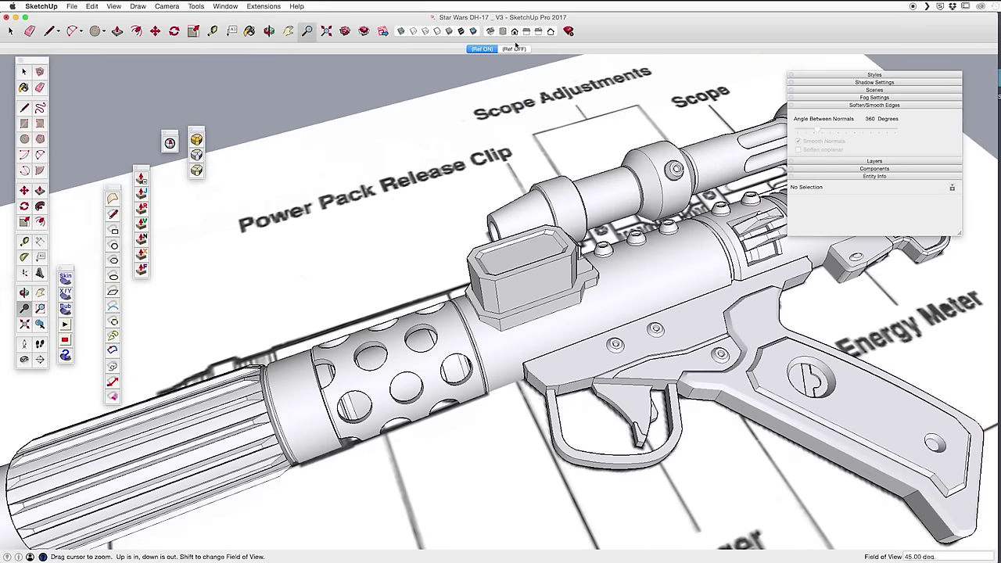
left_click(514, 49)
left_click(482, 48)
left_click(514, 48)
left_click(482, 48)
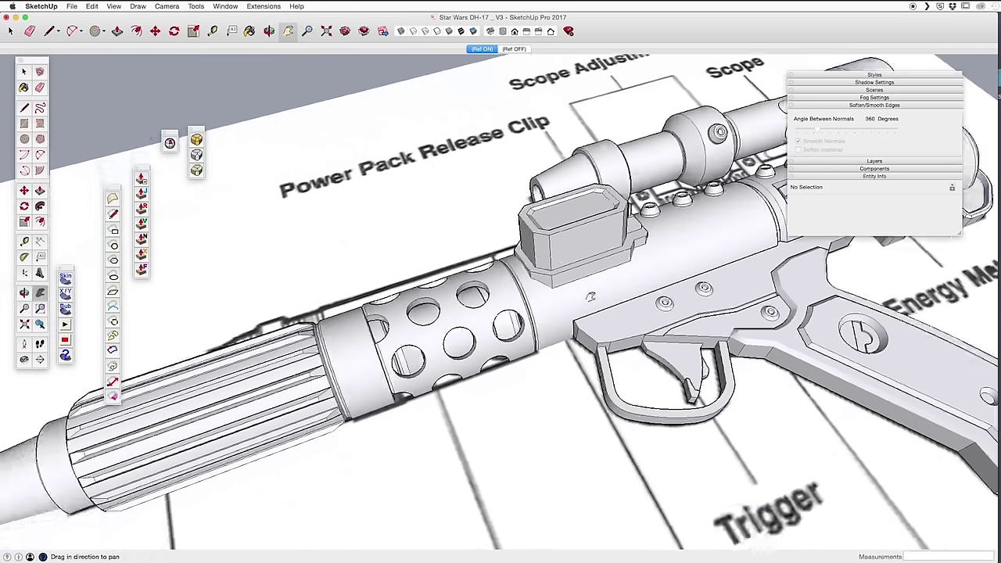
key("space")
left_click(452, 314)
left_click(466, 295)
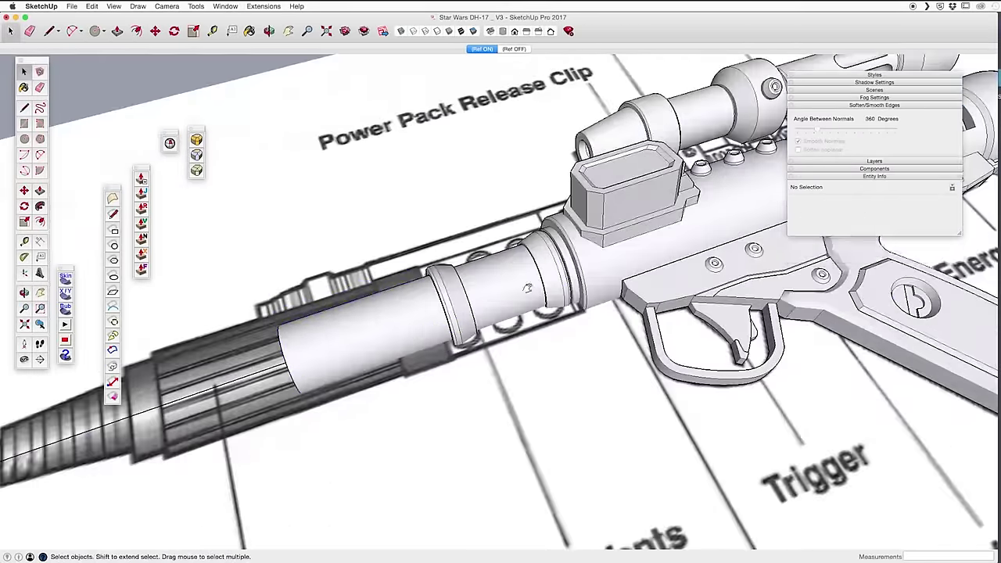
left_click(448, 334)
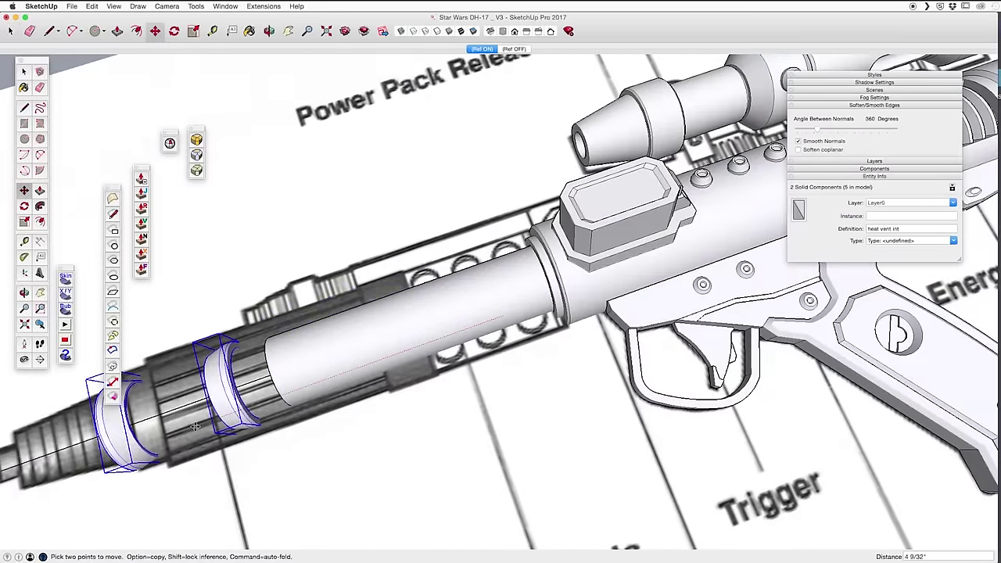
middle_click_drag(298, 255, 435, 364)
left_click(355, 418)
left_click(566, 347)
middle_click_drag(566, 347, 547, 329)
Move the handle and trigger guard away from the receiver
left_click(547, 336, "shift")
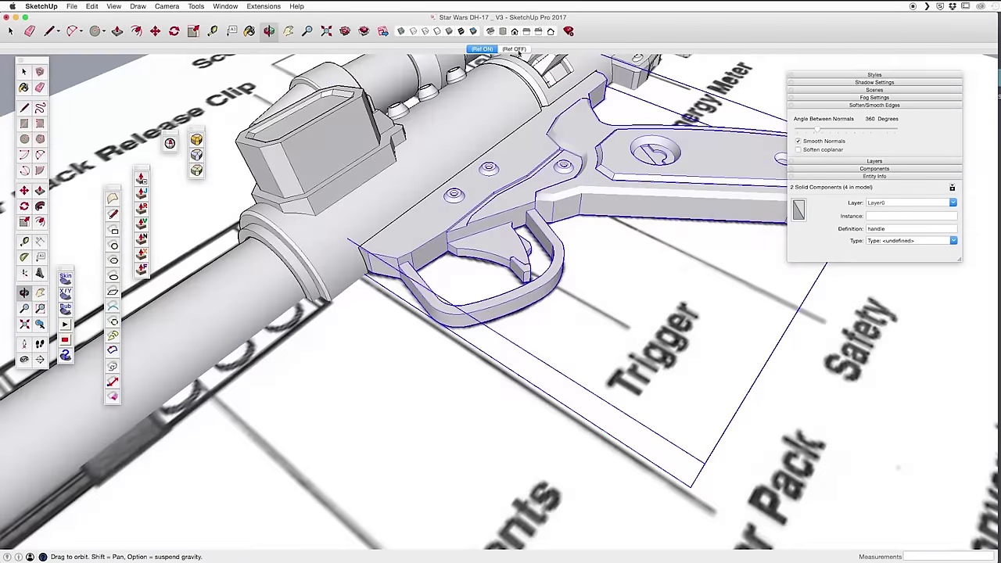
scroll(594, 305, "down", 2)
key("m")
left_click(640, 290)
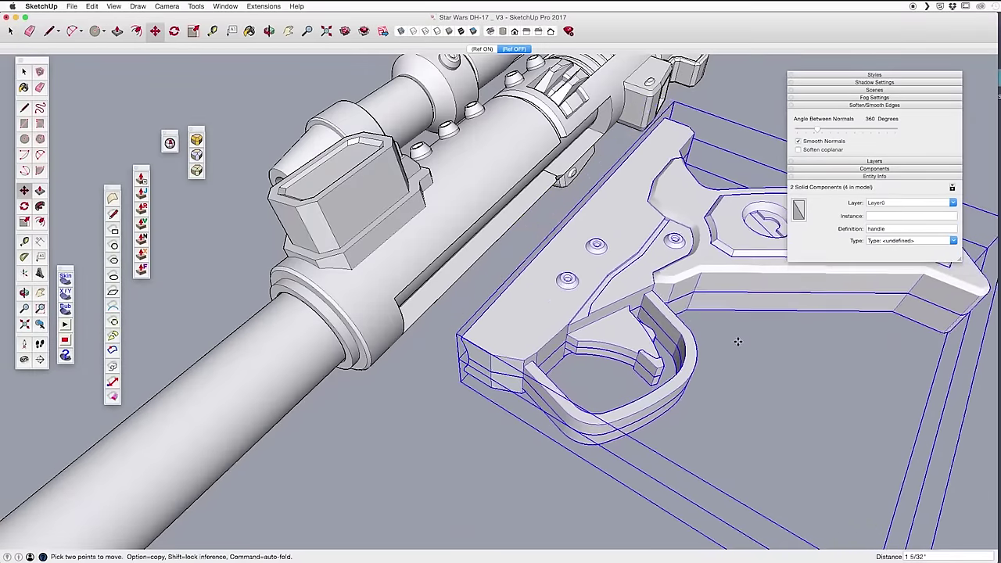
left_click(719, 333)
middle_click_drag(719, 332, 457, 227)
Select the barrel group and another solid group while orbiting the blaster
key("z")
key("space")
left_click(276, 407)
middle_click_drag(276, 407, 501, 316)
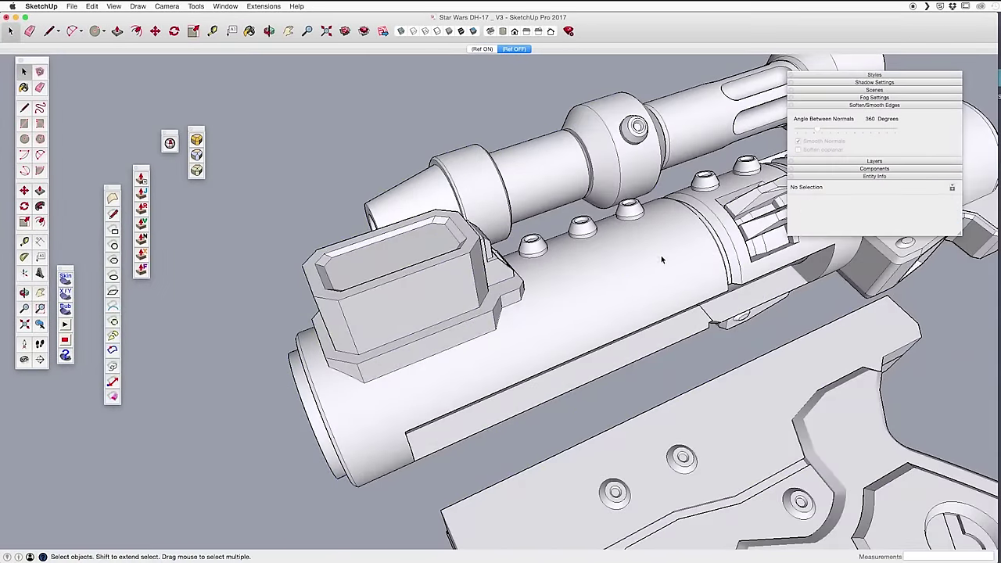
middle_click_drag(661, 259, 487, 250)
left_click(659, 297)
middle_click_drag(659, 297, 502, 420)
Select the clamp group, then the receiver shell
scroll(655, 364, "down", 5)
scroll(297, 240, "up", 5)
left_click(499, 352)
scroll(371, 178, "up", 5)
left_click(383, 266)
key("z")
scroll(624, 332, "down", 5)
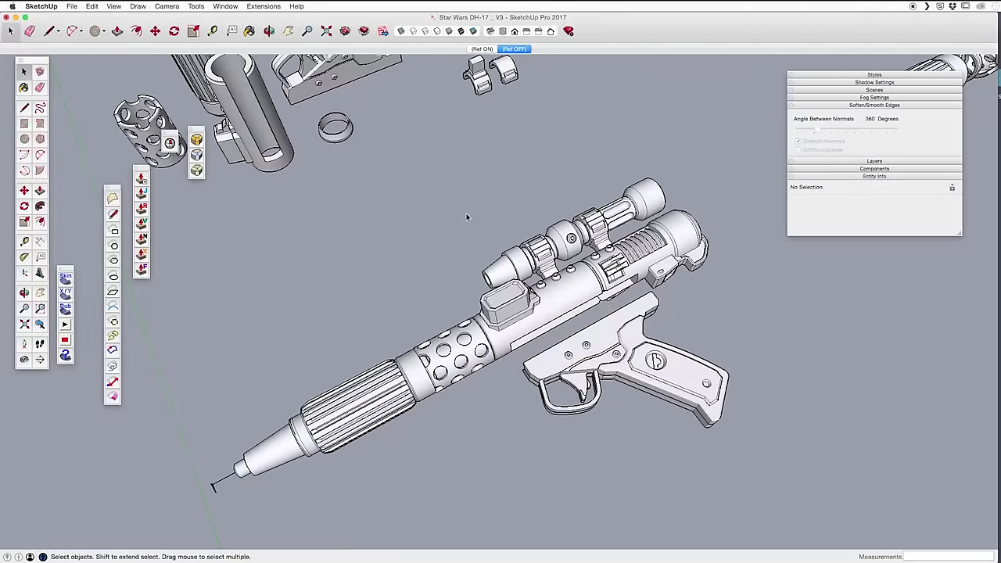
mouse_move(606, 315)
middle_mouse_down()
mouse_move(548, 328)
mouse_move(591, 224)
mouse_move(735, 90)
mouse_move(652, 214)
middle_mouse_up()
scroll(547, 328, "up", 10)
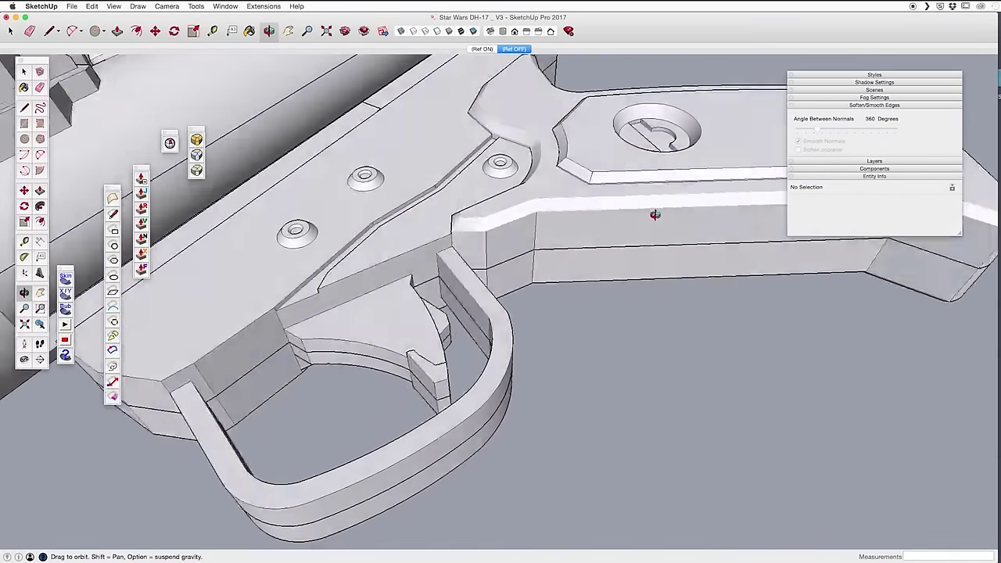
scroll(532, 250, "up", 5)
scroll(564, 258, "down", 5)
middle_click_drag(565, 258, 545, 290)
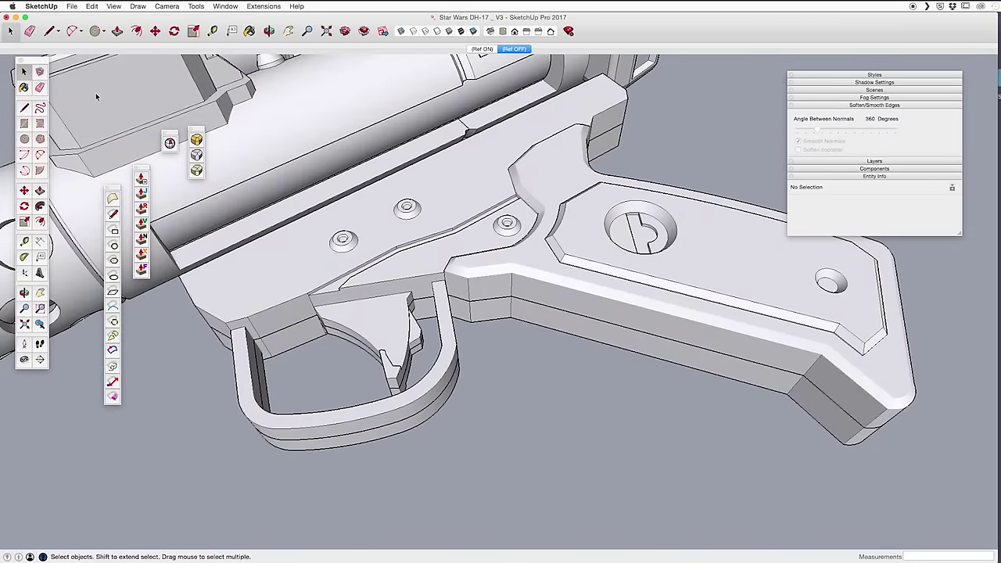
left_click_drag(389, 180, 388, 351)
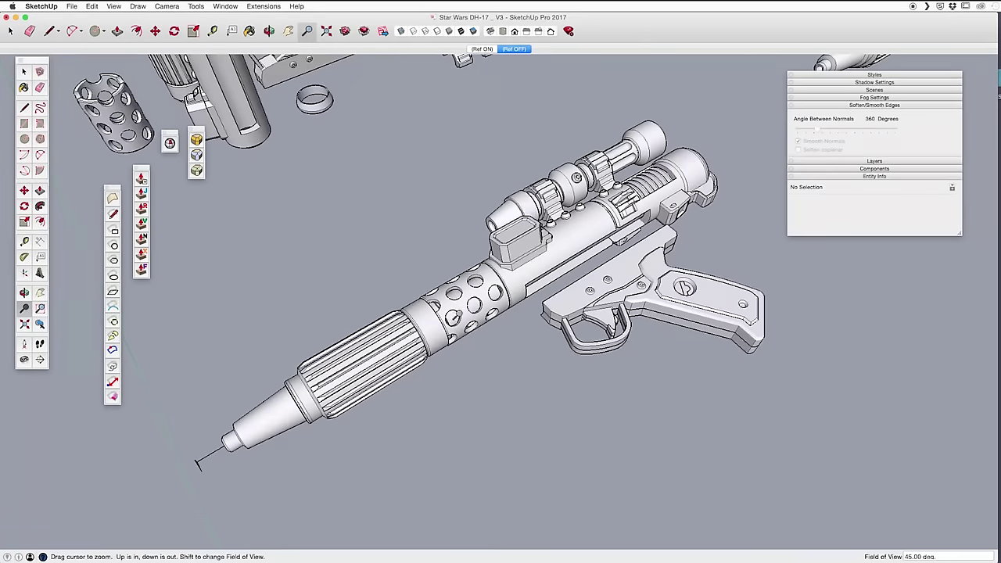